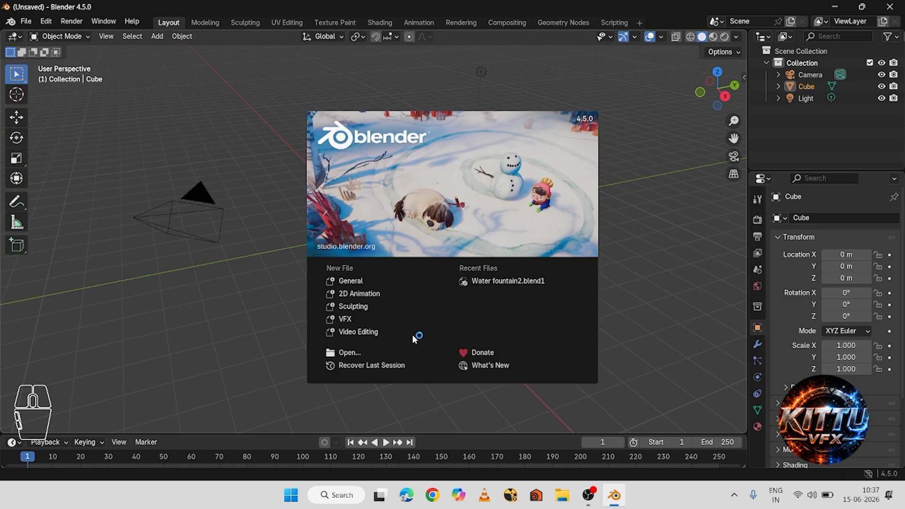
Start a new General file and delete the default camera, cube and light.
left_click(359, 281)
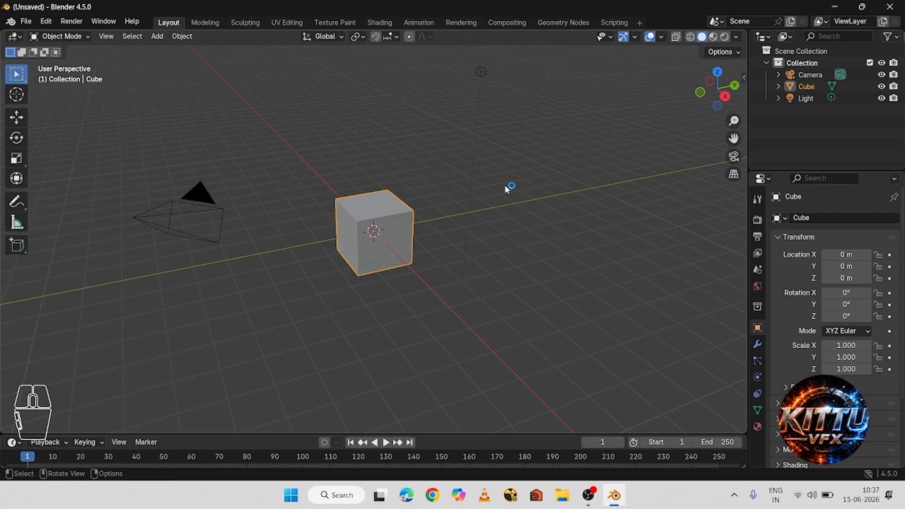
scroll(489, 198, "down", 3)
scroll(471, 219, "up", 1)
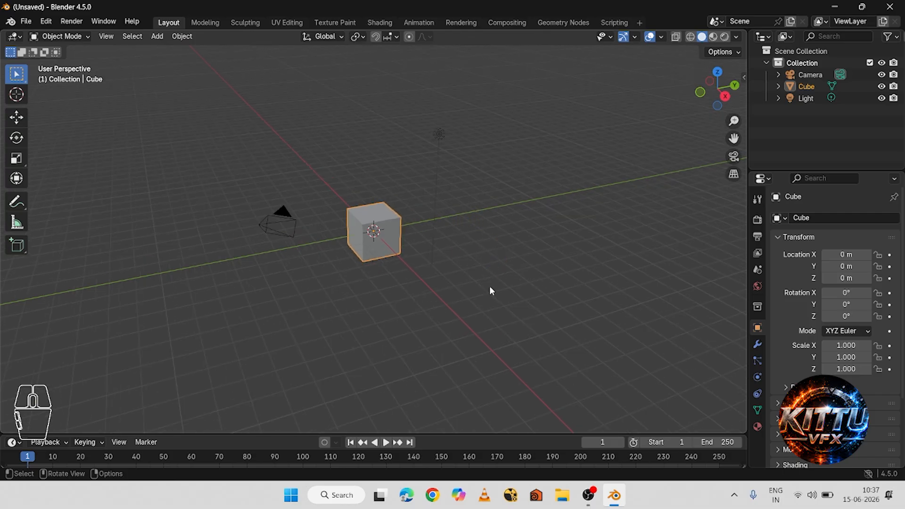
left_click_drag(522, 327, 213, 106)
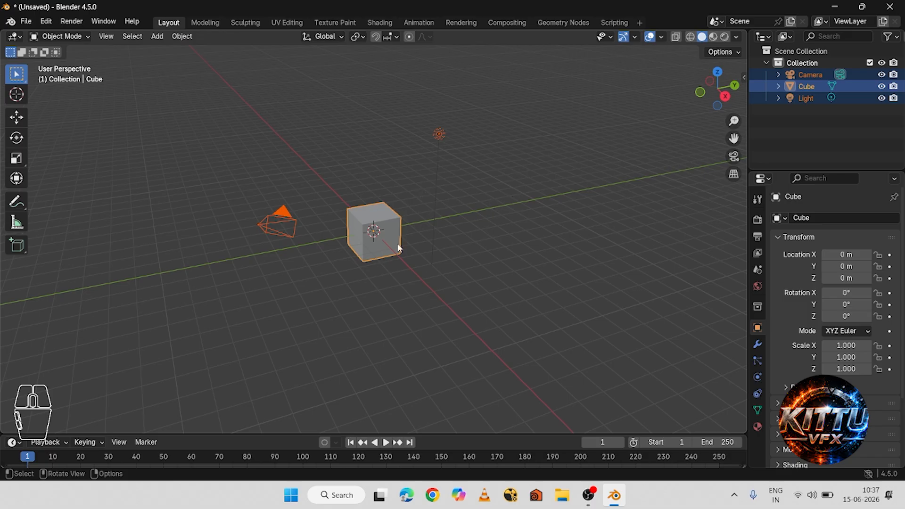
key("Pause")
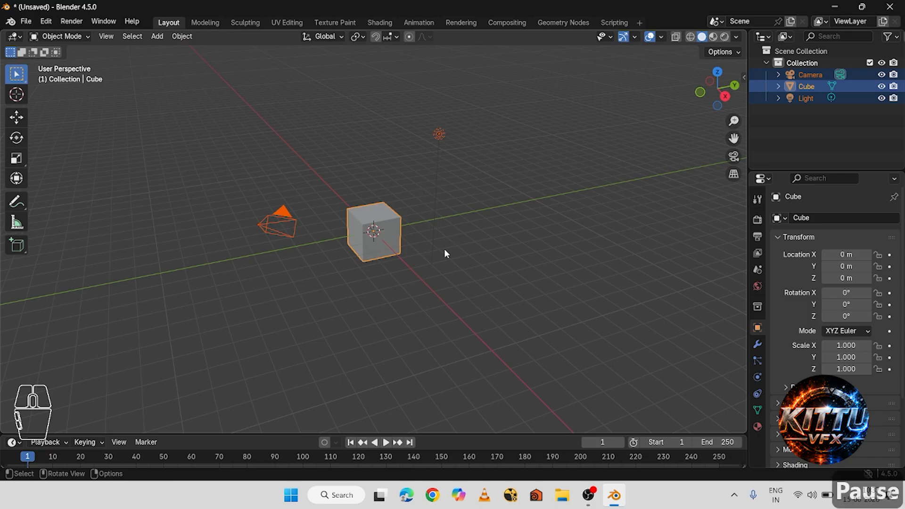
key("Delete")
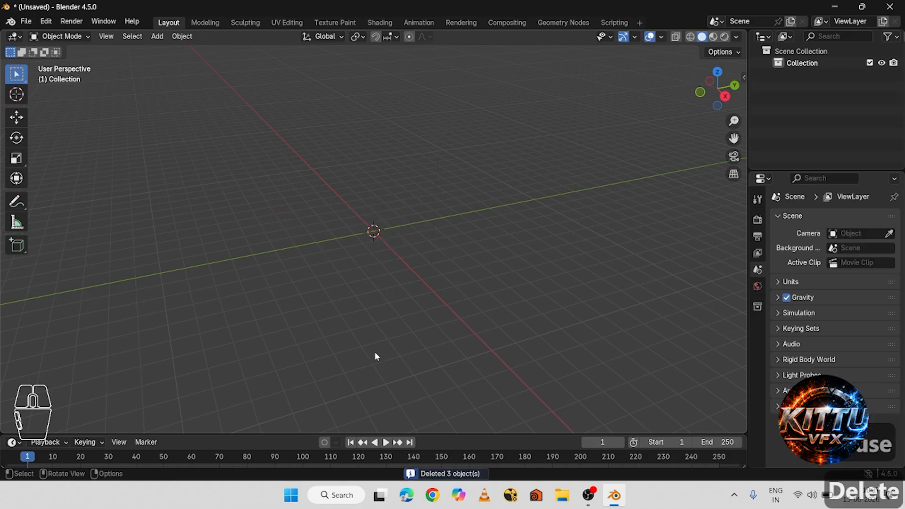
Add Printable Wine Glass Template.jpg from the Downloads folder as a background image aligned to the right orthographic view.
middle_click_drag(522, 233, 272, 267, "alt")
mouse_move(375, 262)
middle_mouse_down("alt")
mouse_move(476, 265)
mouse_move(250, 267)
mouse_move(377, 268)
middle_mouse_up("alt")
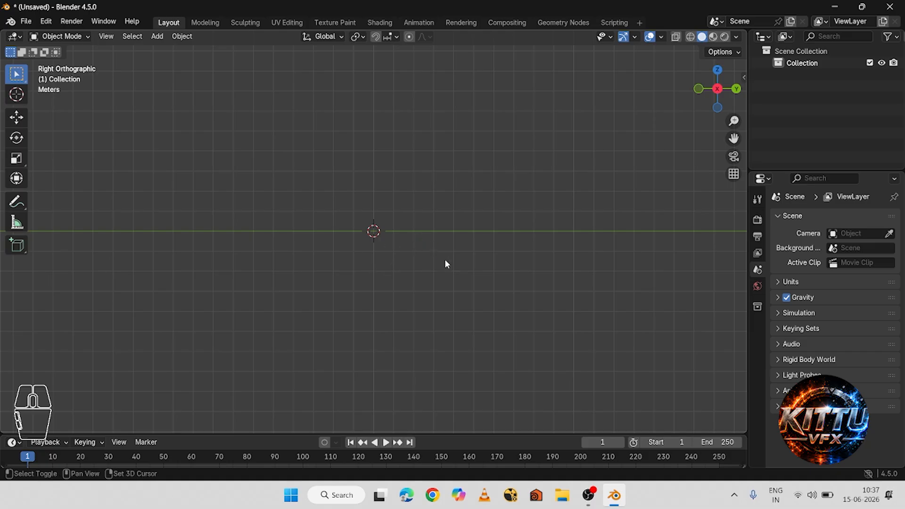
key("shift+a")
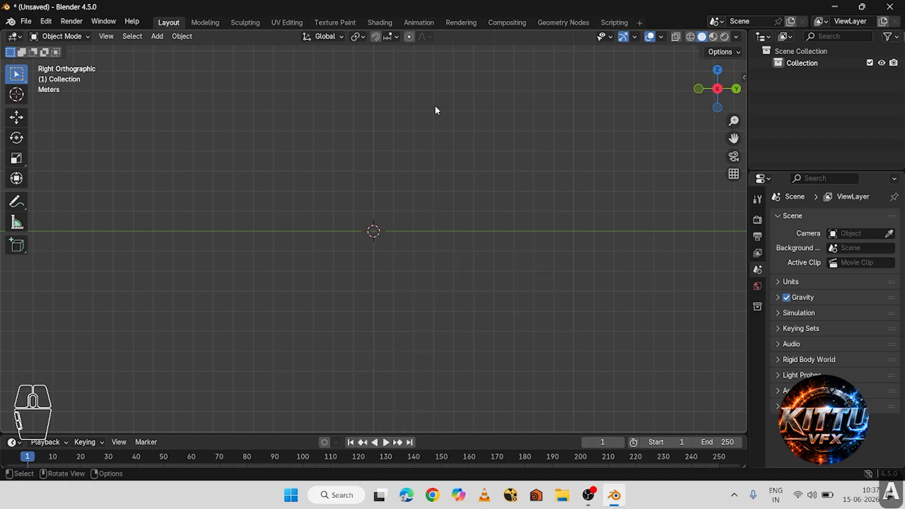
key("shift+a")
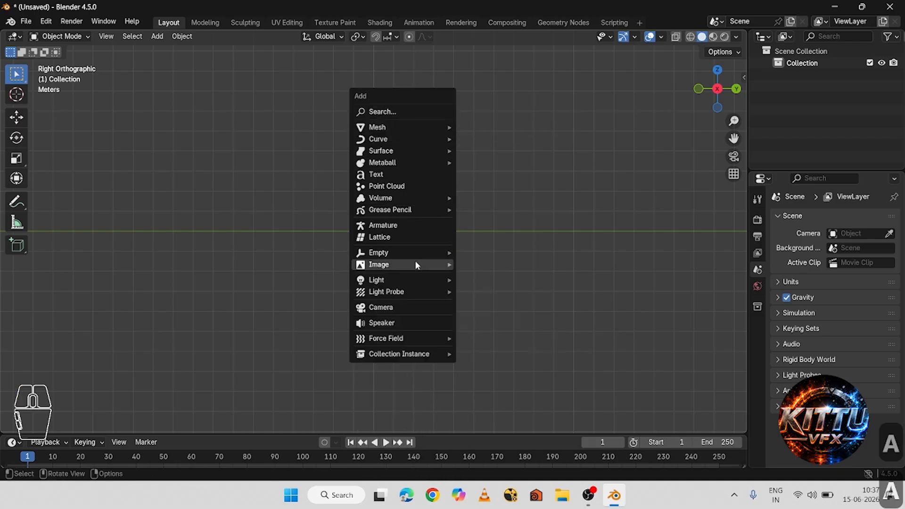
mouse_move(416, 264)
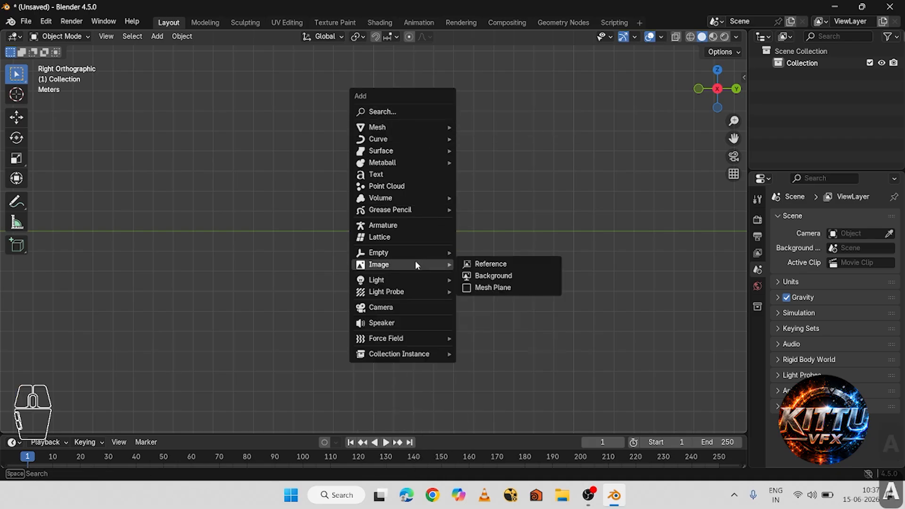
left_click(502, 277)
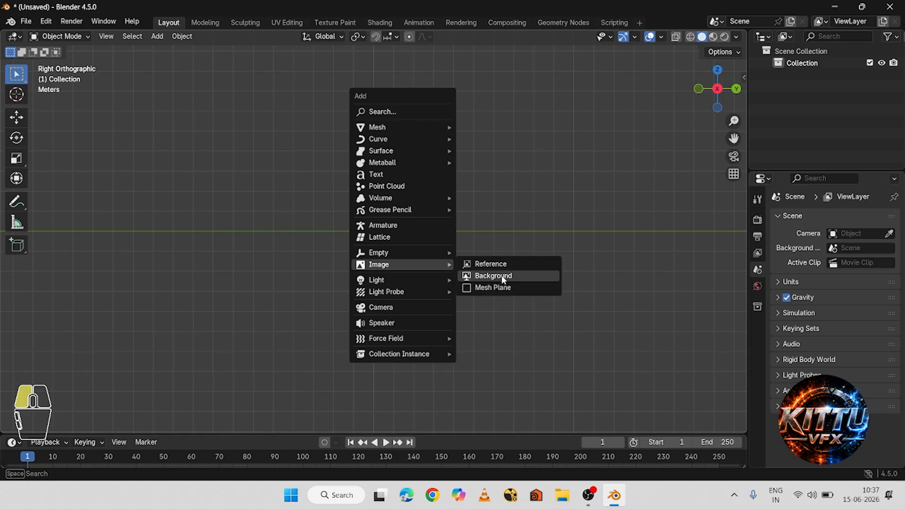
left_click(188, 171)
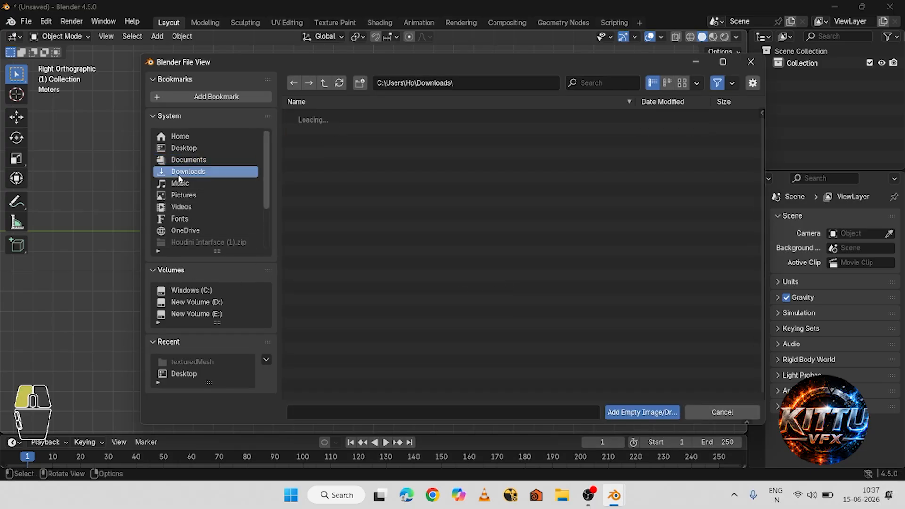
left_click(682, 83)
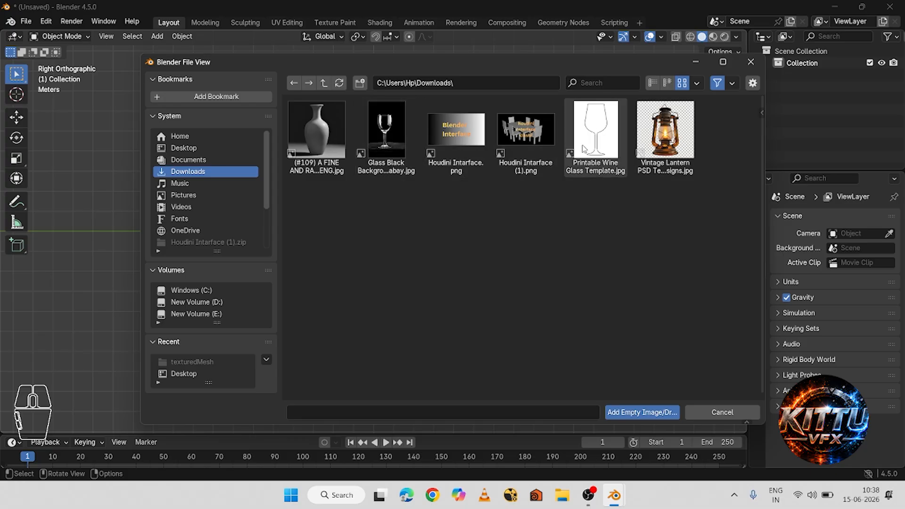
left_click(597, 140)
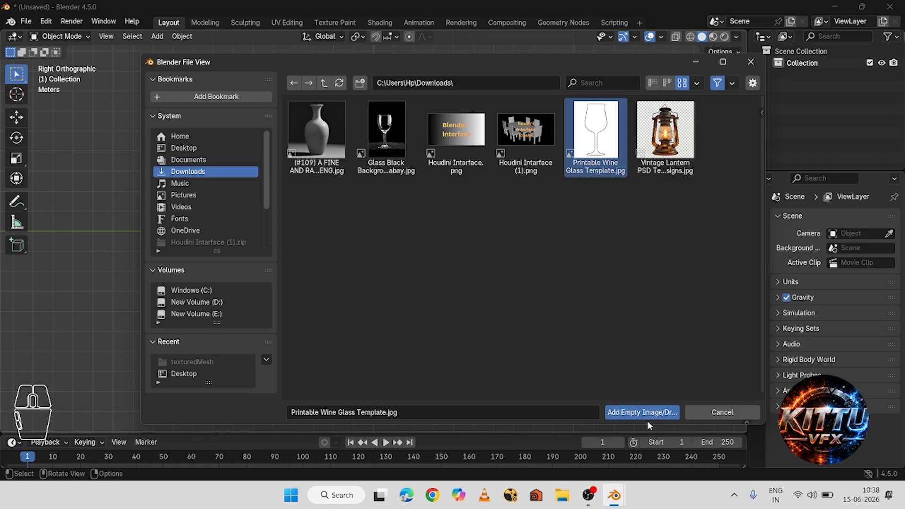
left_click(634, 413)
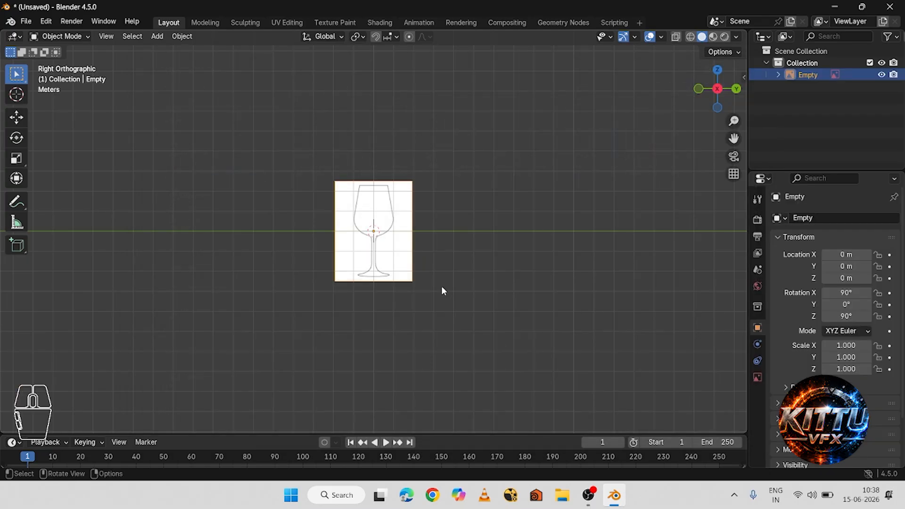
Move the wine glass image up along Z by about 2.28 m so the glass base sits on the origin line.
scroll(442, 290, "up", 6)
scroll(445, 290, "down", 1)
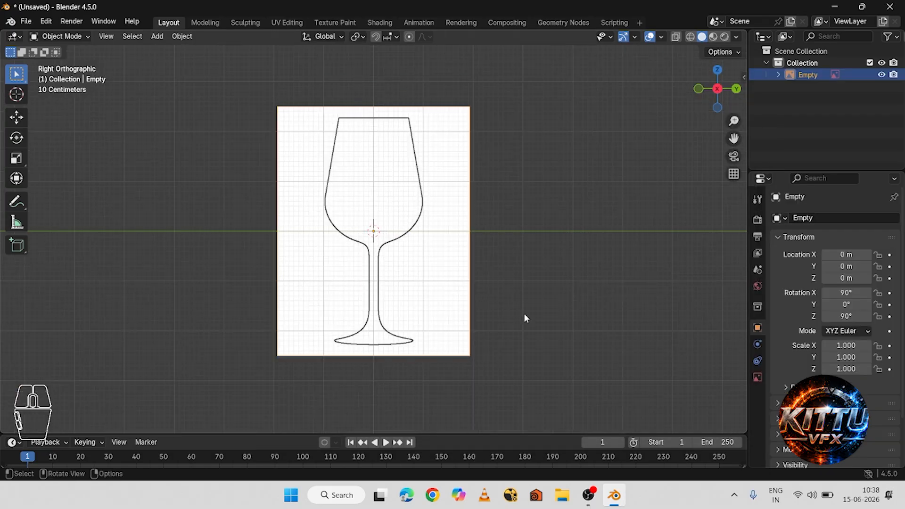
left_click_drag(542, 335, 463, 263)
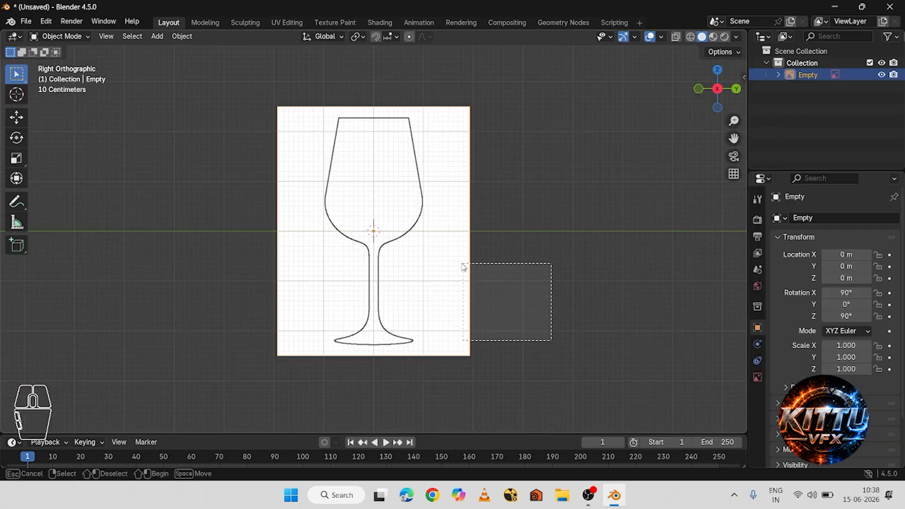
left_click(17, 116)
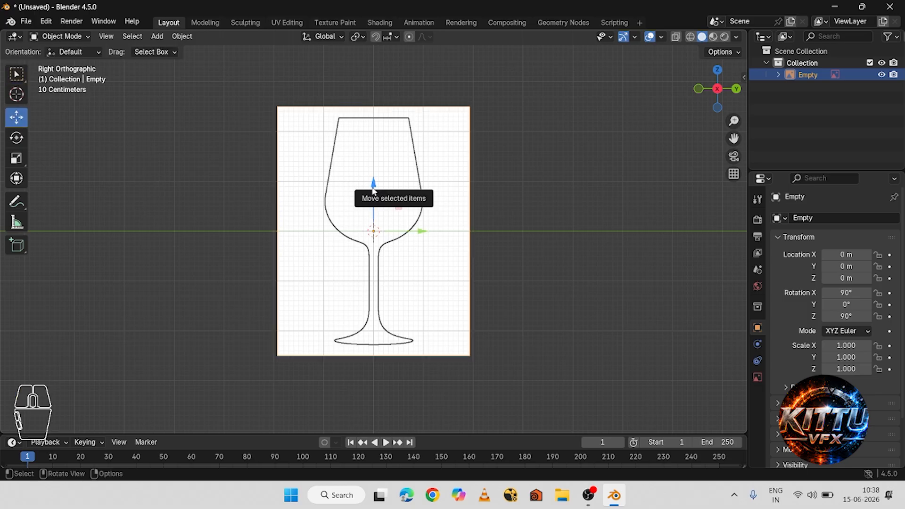
left_click_drag(373, 191, 369, 71)
middle_click_drag(603, 204, 563, 255)
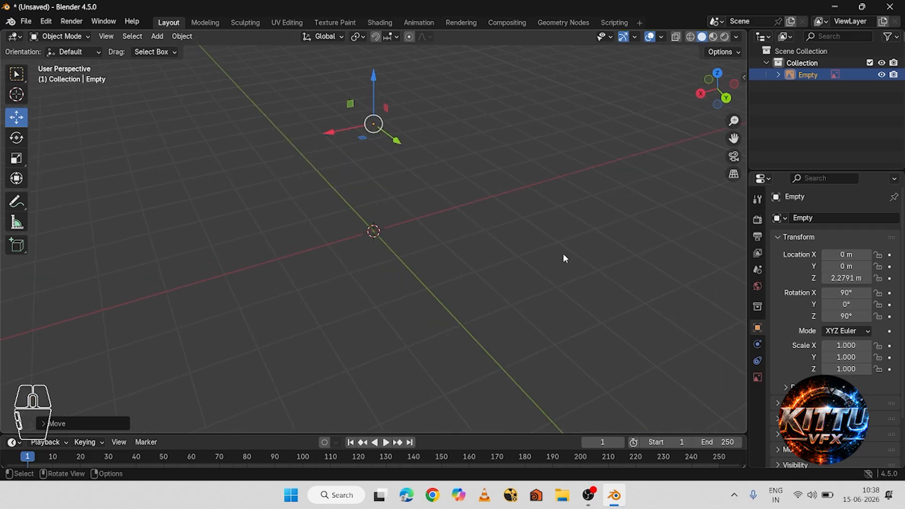
In the right orthographic view, nudge the wine glass image along Y to about -0.0095 m to centre it.
left_click(241, 55)
middle_click_drag(240, 56, 209, 89, "alt")
scroll(488, 221, "up", 1, "alt")
middle_click_drag(428, 188, 721, 259, "alt")
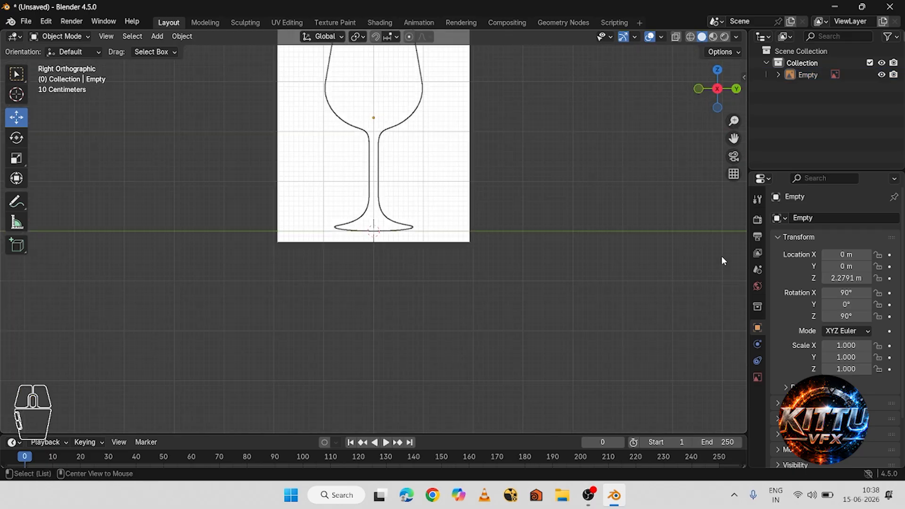
middle_click_drag(540, 179, 540, 269, "shift")
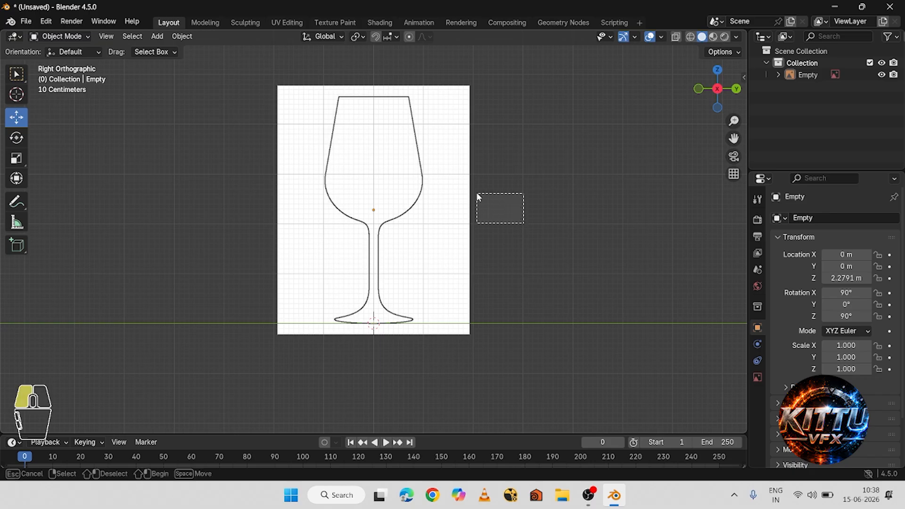
left_click(464, 187)
left_click_drag(421, 209, 416, 210)
left_click(546, 225)
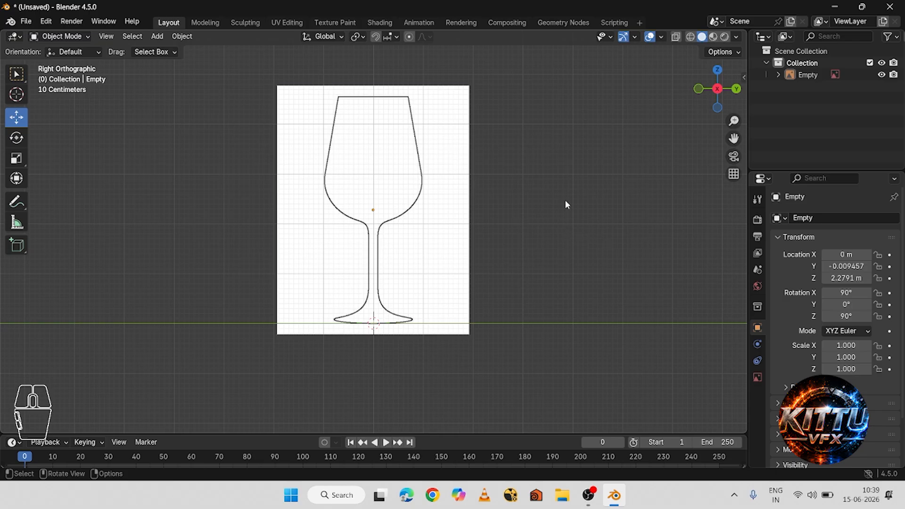
Show the selectability toggles in the outliner, make the wine glass image unselectable, and test it in the viewport.
left_click_drag(565, 199, 457, 148)
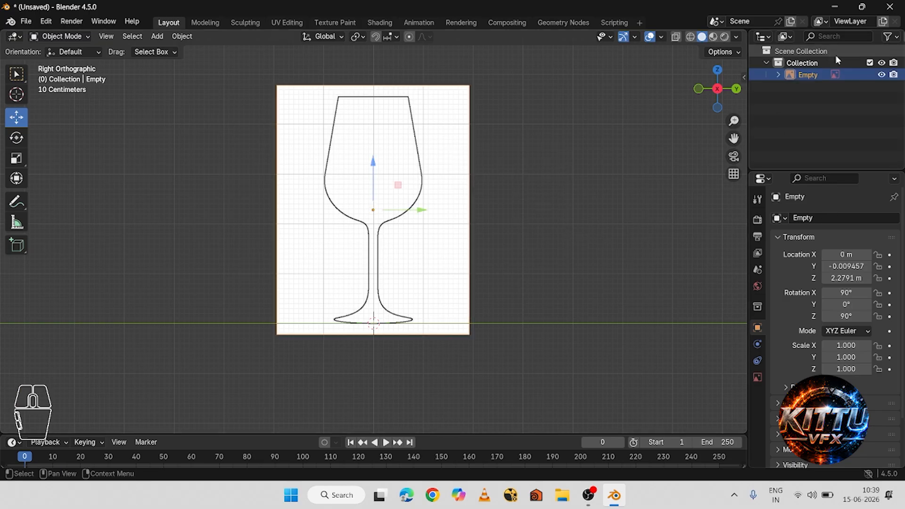
left_click(888, 38)
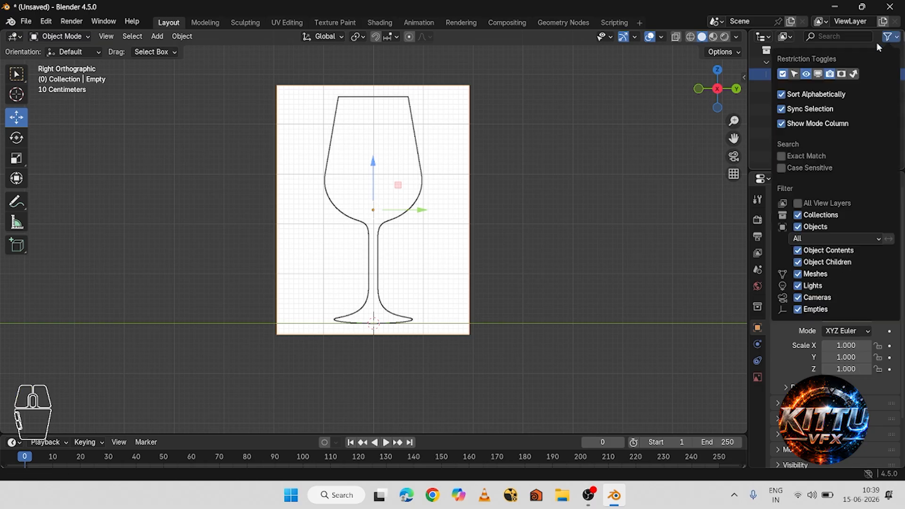
left_click(794, 75)
left_click(851, 102)
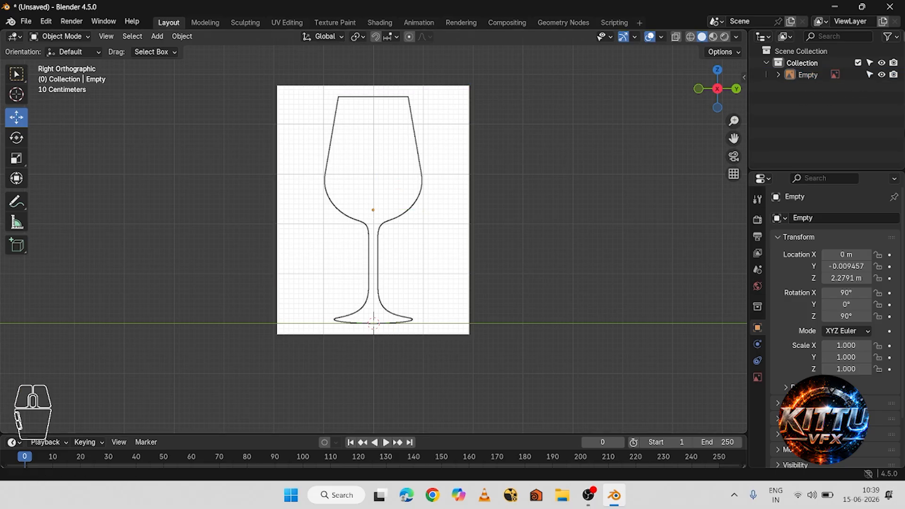
left_click(870, 75)
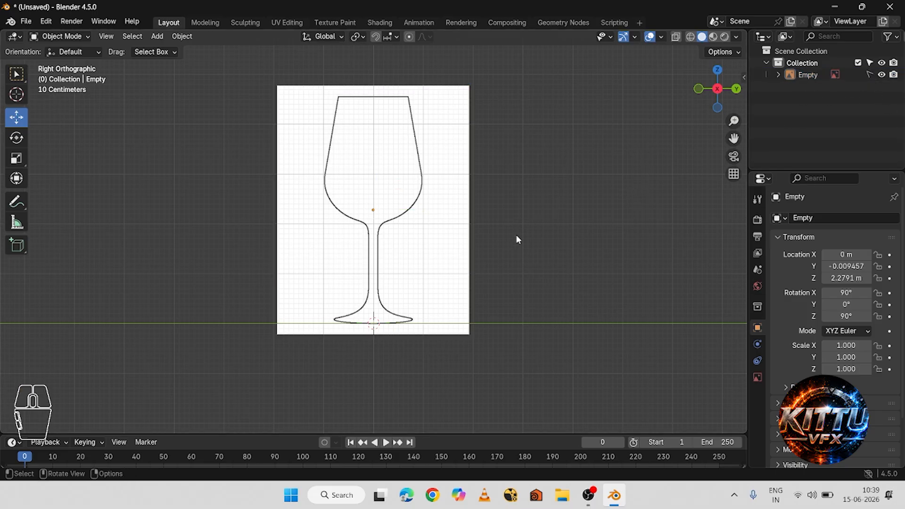
left_click(315, 196)
left_click(400, 193)
left_click_drag(541, 299, 420, 236)
Add a Path curve at the origin at the base of the wine glass.
scroll(410, 169, "up", 2)
scroll(436, 212, "down", 2)
key("shift+a")
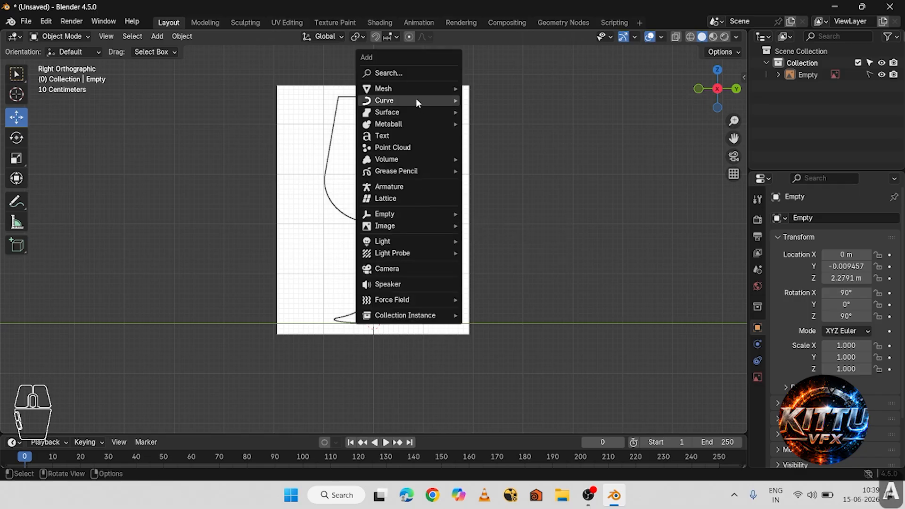
mouse_move(399, 100)
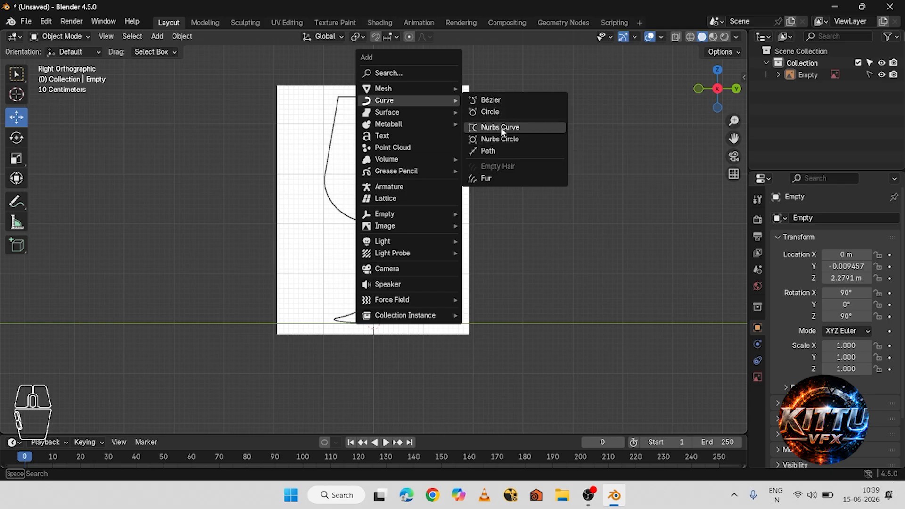
left_click(493, 151)
scroll(544, 349, "down", 2)
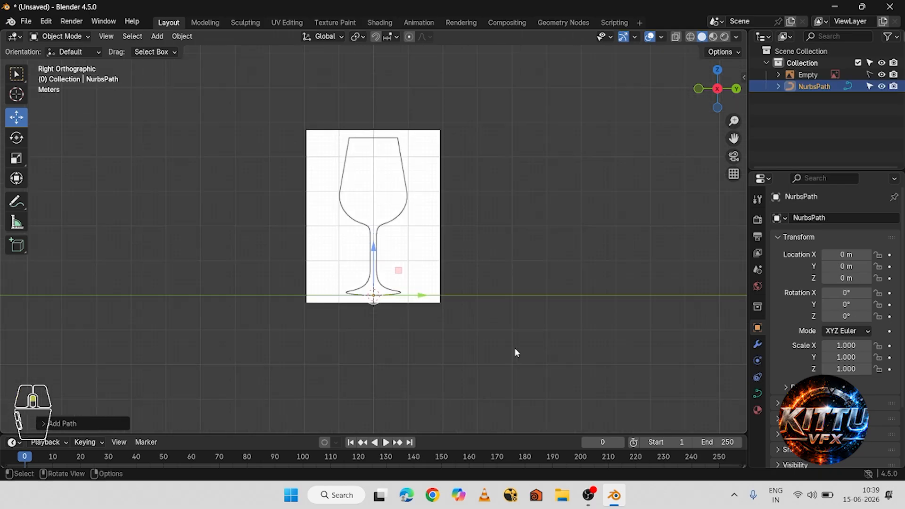
scroll(515, 347, "up", 3)
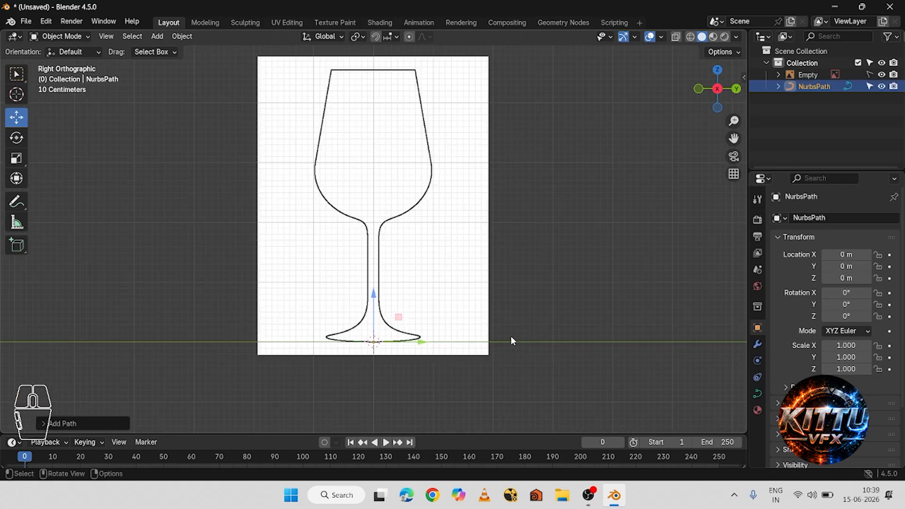
key("Tab")
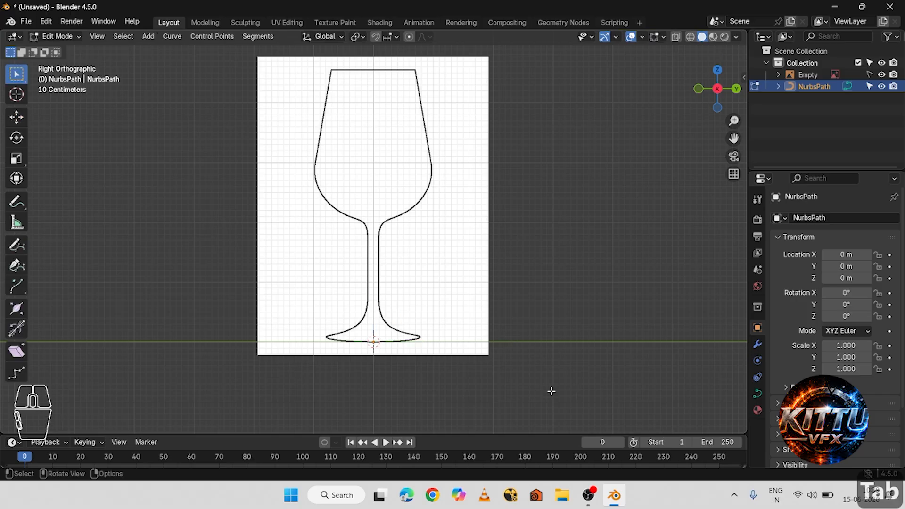
scroll(505, 347, "down", 3)
middle_click_drag(517, 321, 632, 347)
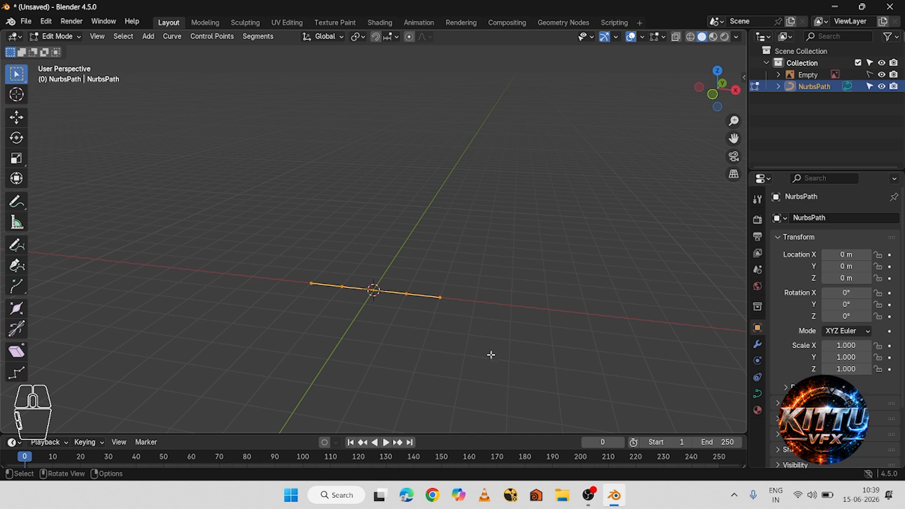
key("Tab")
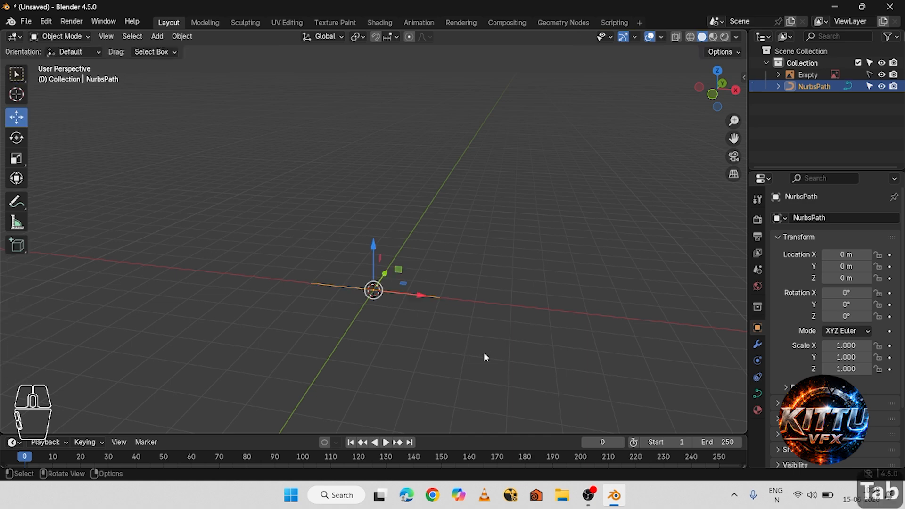
Set the path curve's Z rotation to 90°.
left_click(468, 316)
left_click_drag(457, 324, 417, 285)
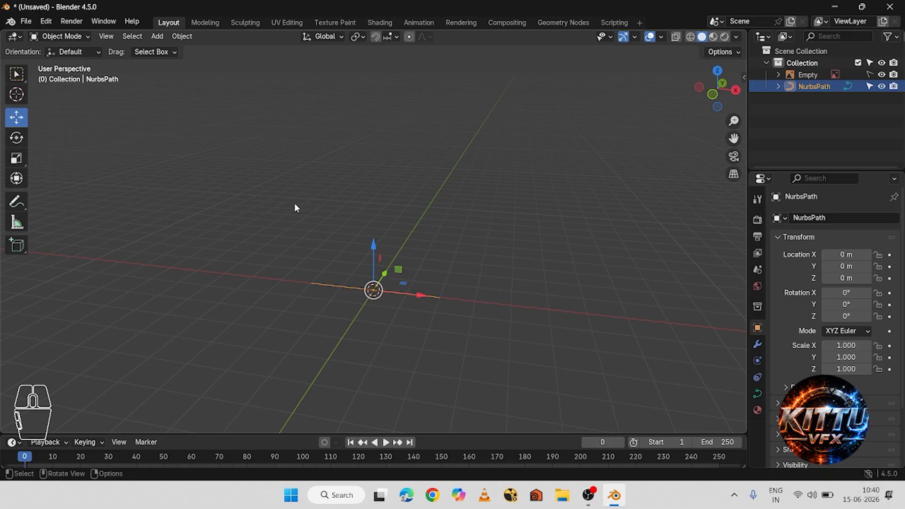
key("n")
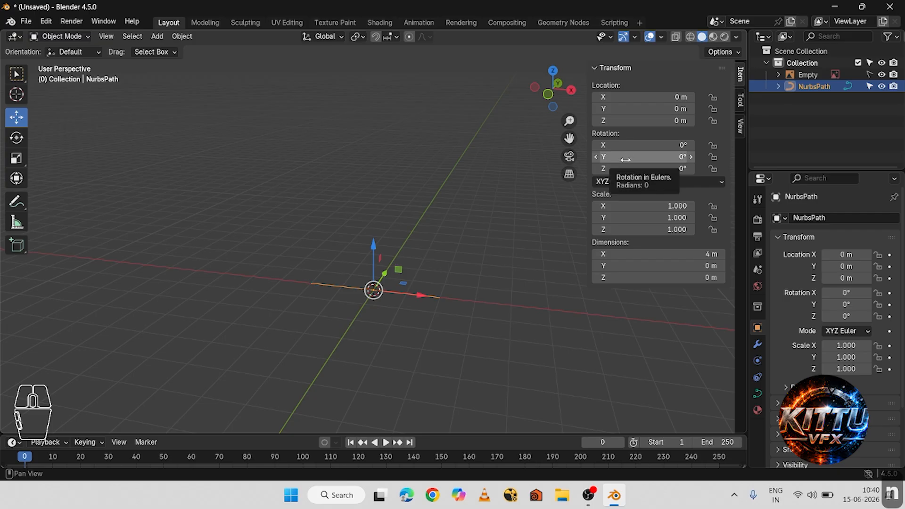
left_click(669, 169)
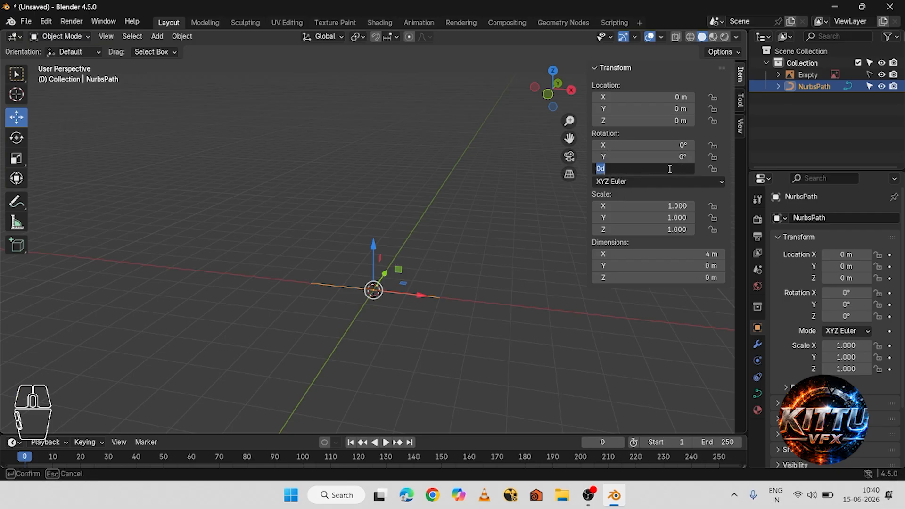
type("90")
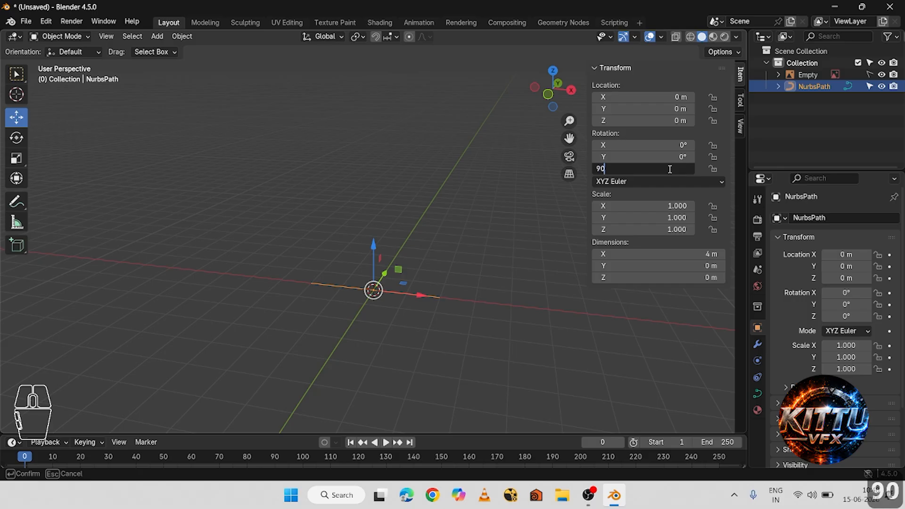
key("Return")
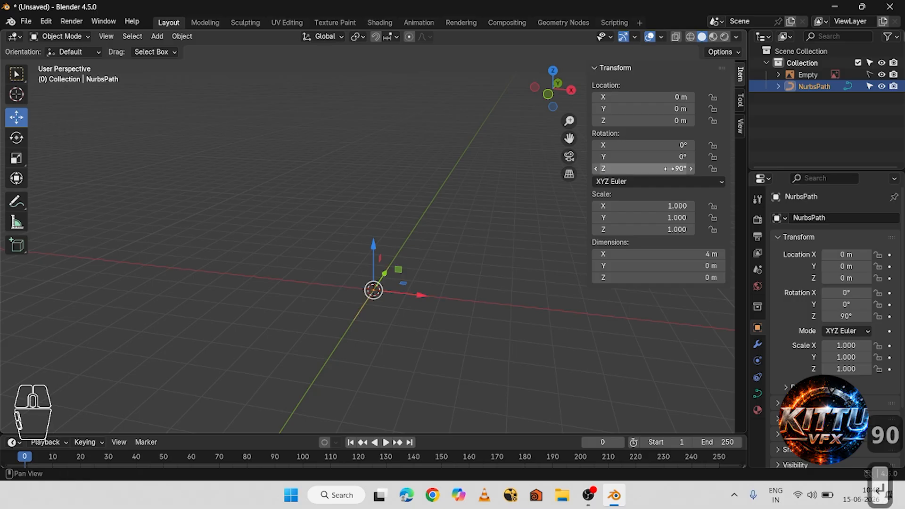
left_click(518, 284)
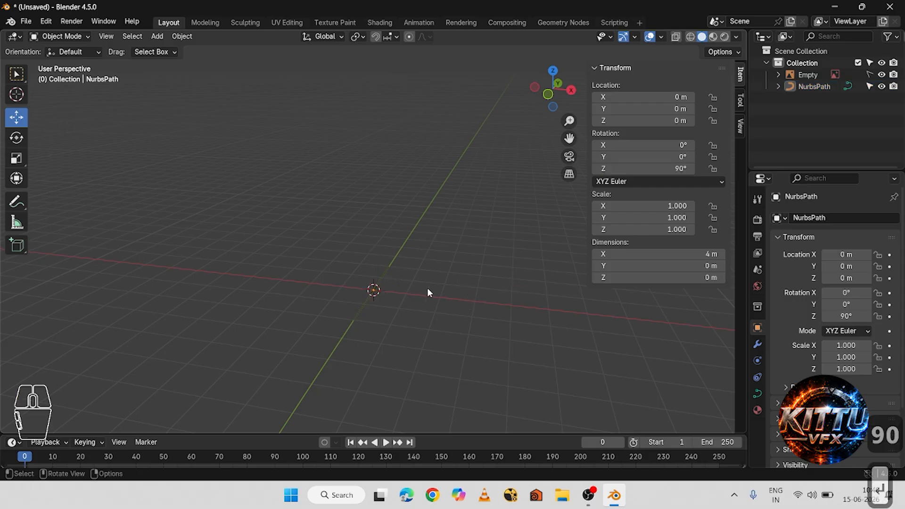
Switch to the right orthographic view and select the path curve along the base of the wine glass.
middle_click_drag(473, 274, 321, 295, "shift")
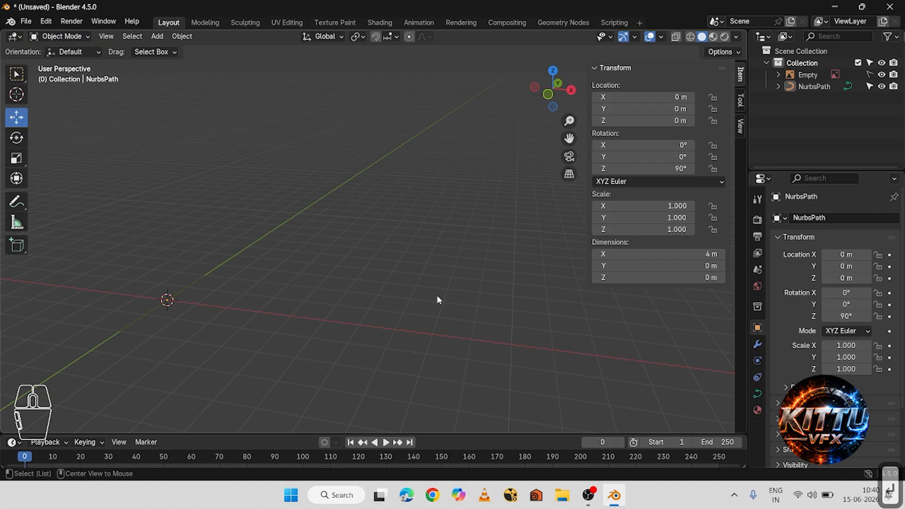
key("KP_3")
key("Left")
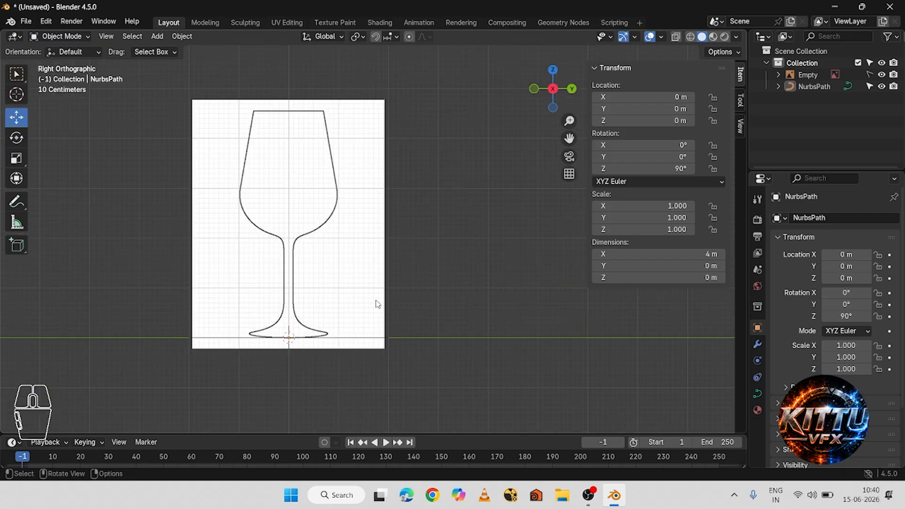
left_click_drag(376, 300, 436, 360)
scroll(373, 383, "up", 1)
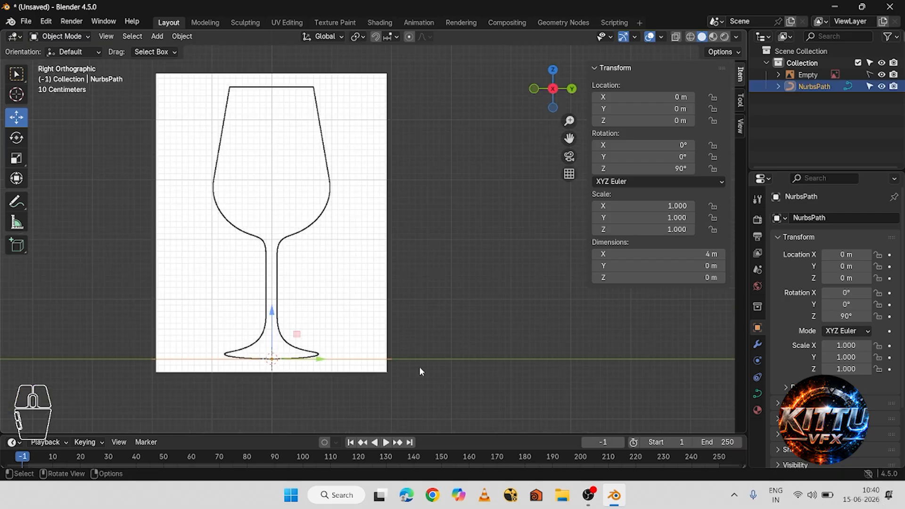
middle_click_drag(400, 361, 472, 276, "shift")
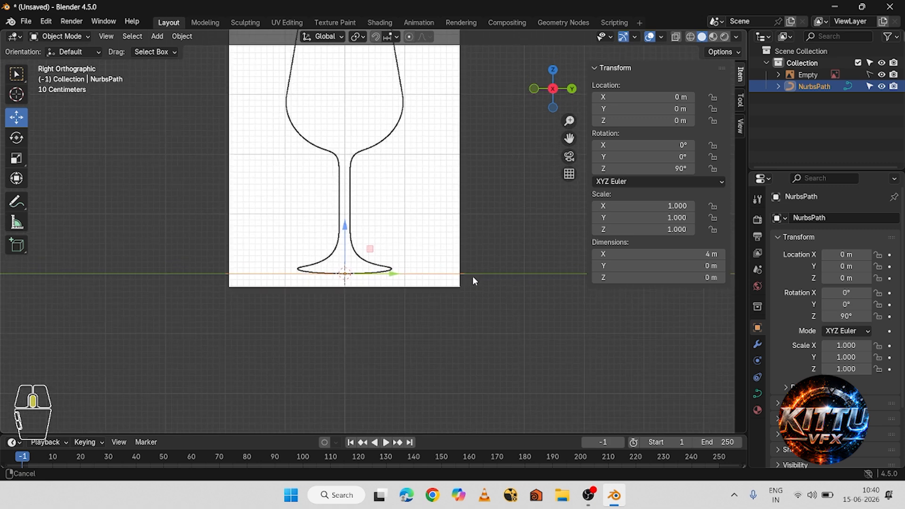
In Edit Mode, delete the path's two control points on the positive Y side of the origin.
key("Tab")
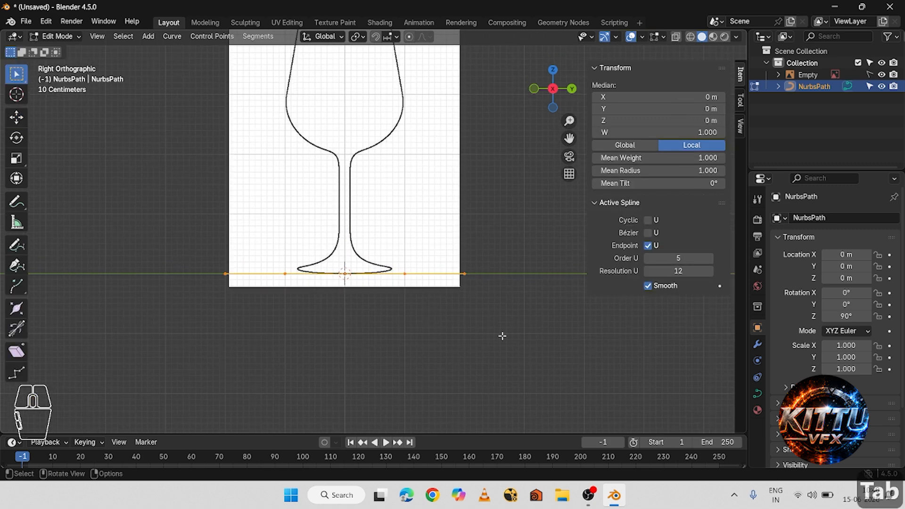
left_click_drag(510, 336, 388, 204)
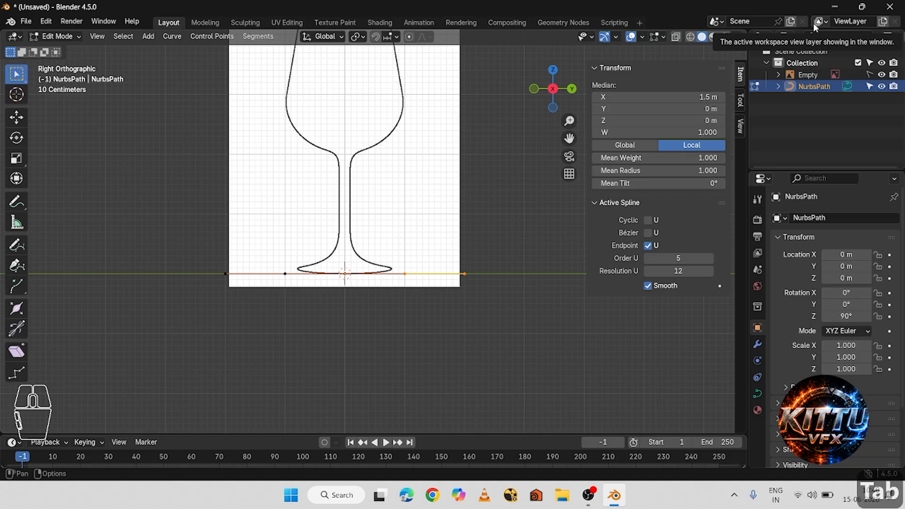
key("Delete")
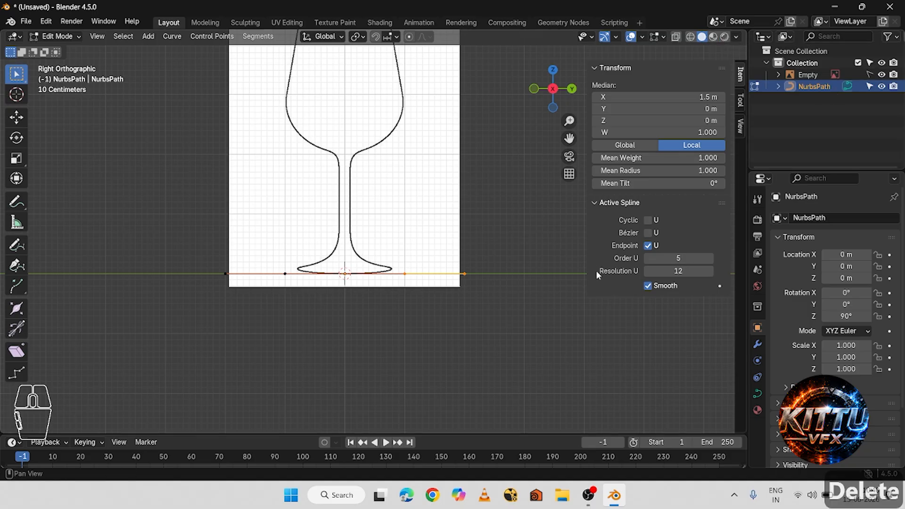
left_click(492, 347)
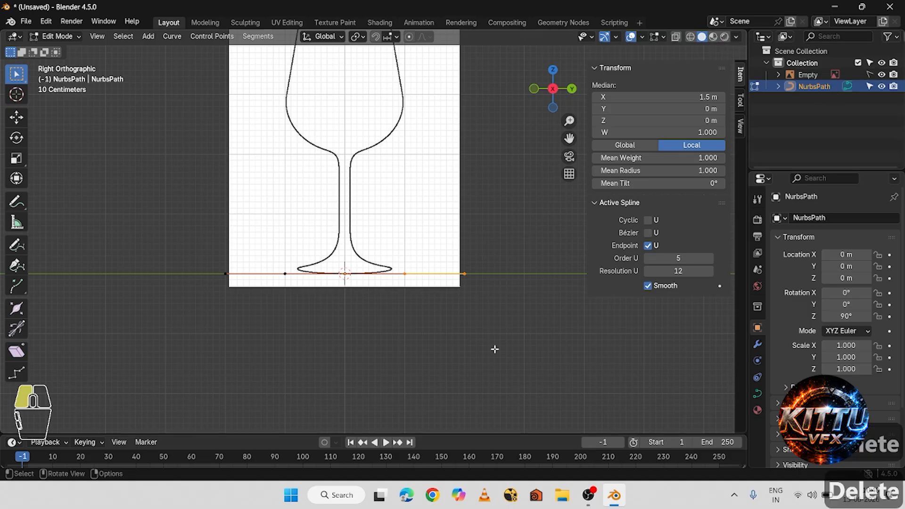
key("Delete")
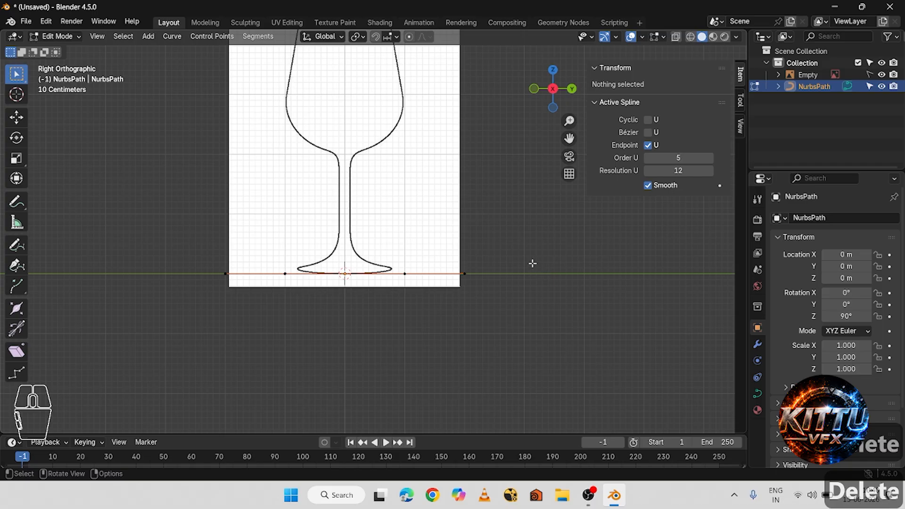
key("BackSpace")
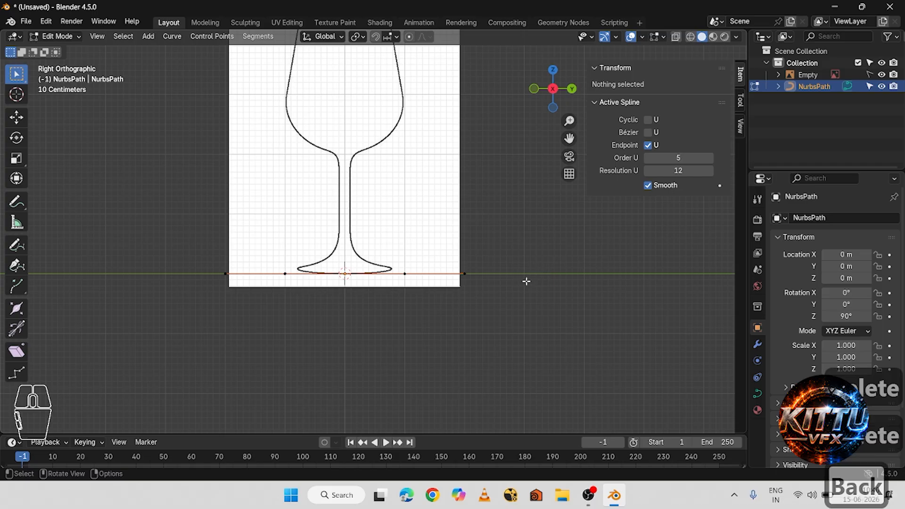
key("Delete")
left_click(488, 280)
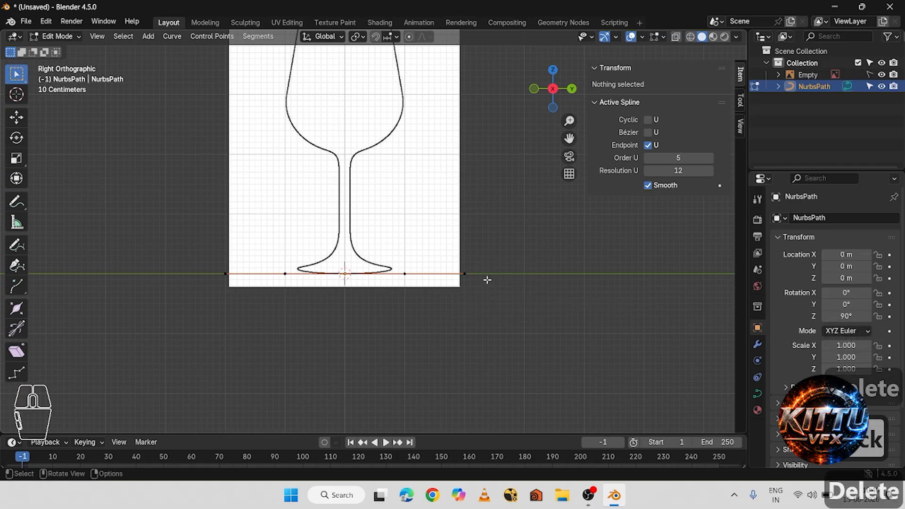
left_click_drag(517, 309, 394, 218)
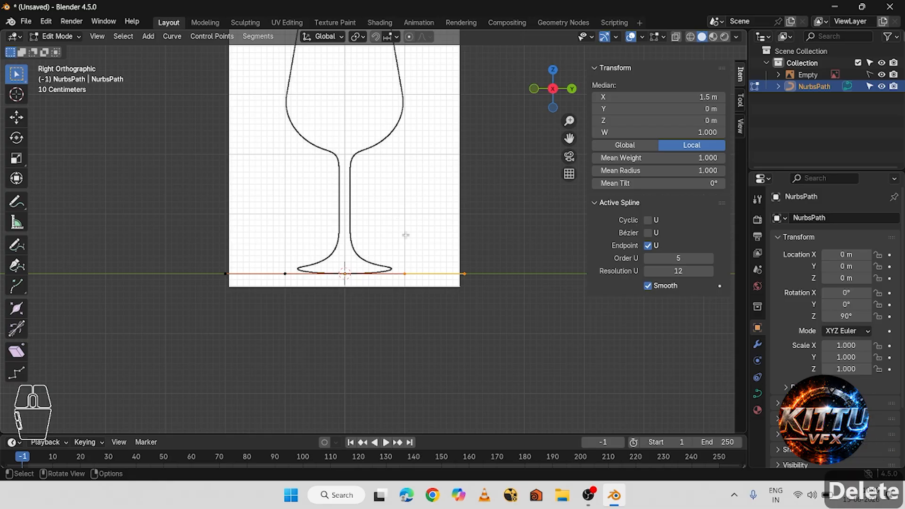
key("Delete")
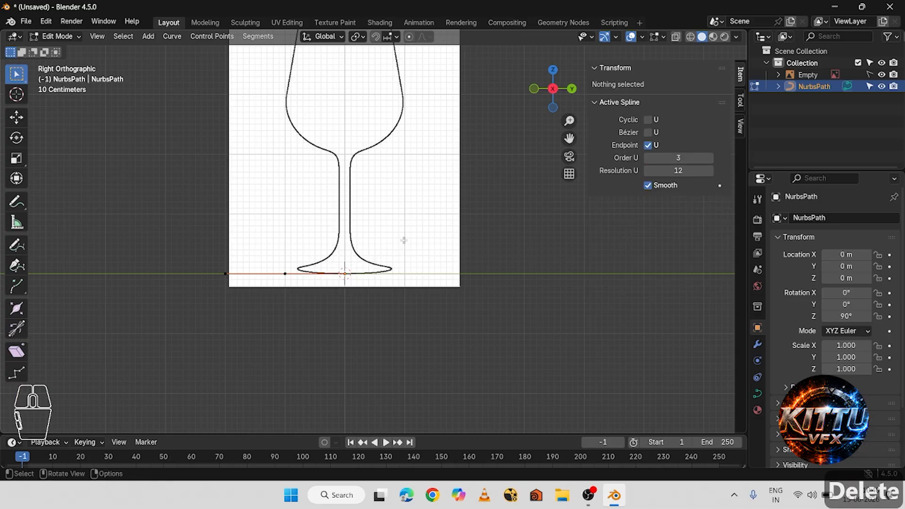
left_click(405, 239)
Move the path's middle control point along Y with the Move tool so it sits under the left half of the glass foot.
scroll(309, 328, "up", 4)
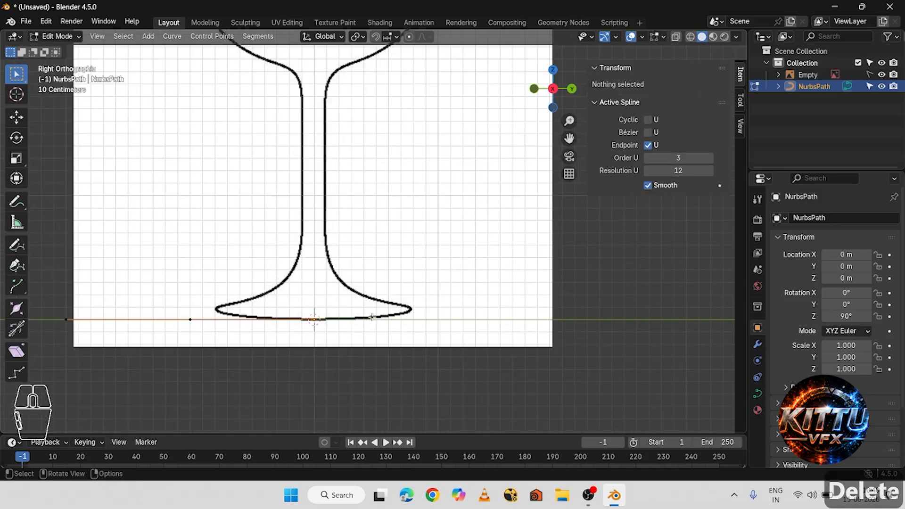
middle_click_drag(374, 314, 459, 276, "shift")
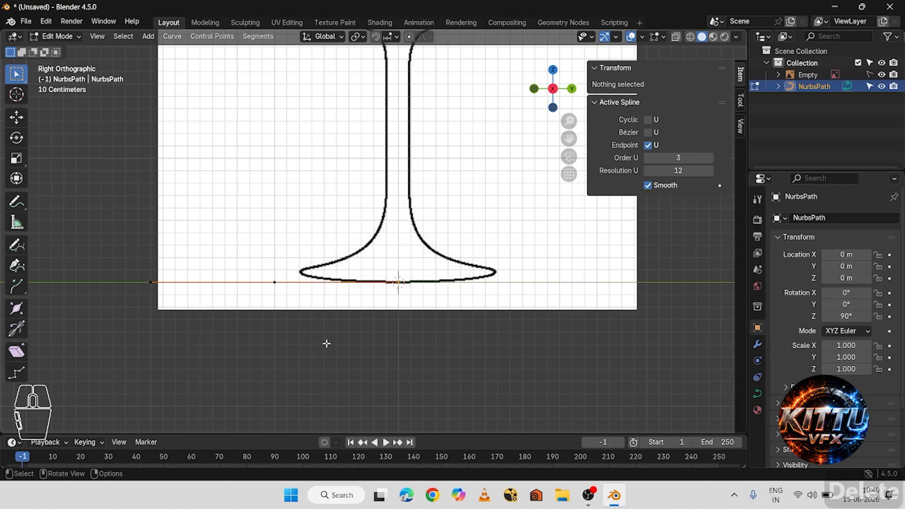
left_click_drag(324, 343, 244, 232)
left_click(17, 117)
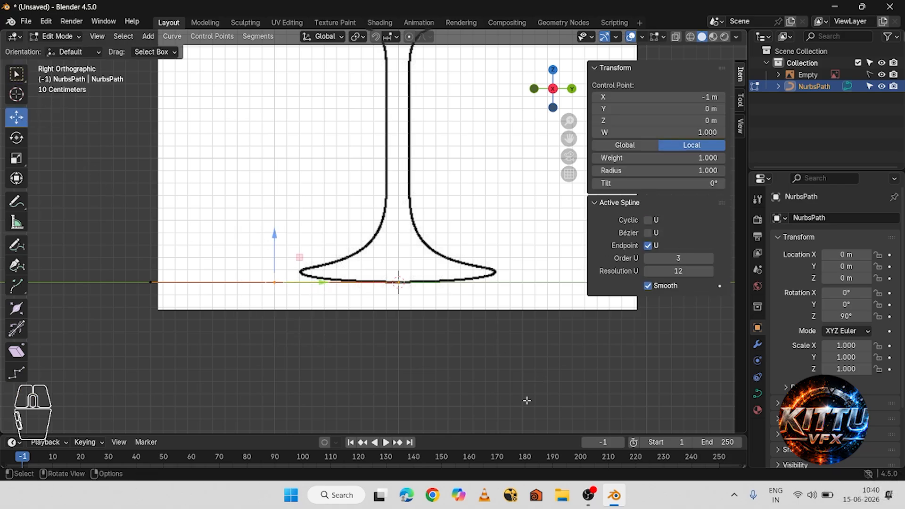
key("n")
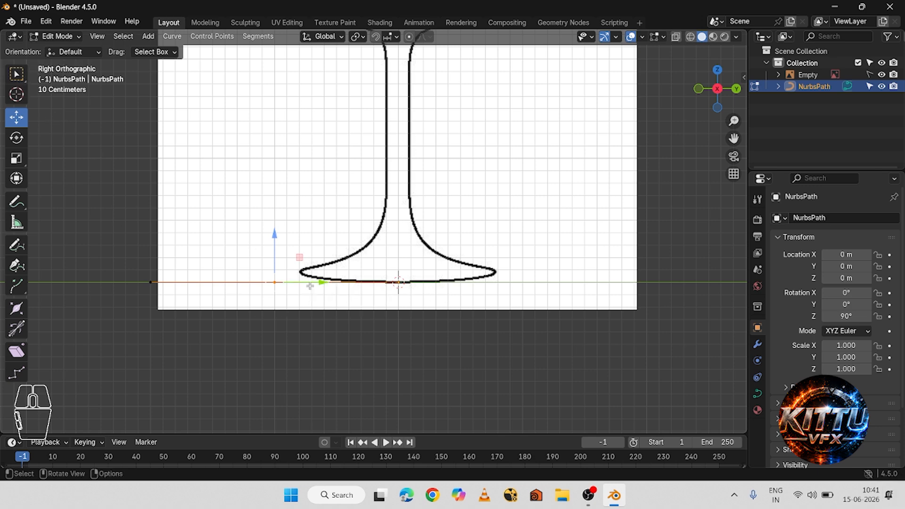
left_click_drag(313, 284, 388, 283)
Move the path's outer end point along Y towards the left tip of the foot and raise it onto the outline.
left_click(151, 281)
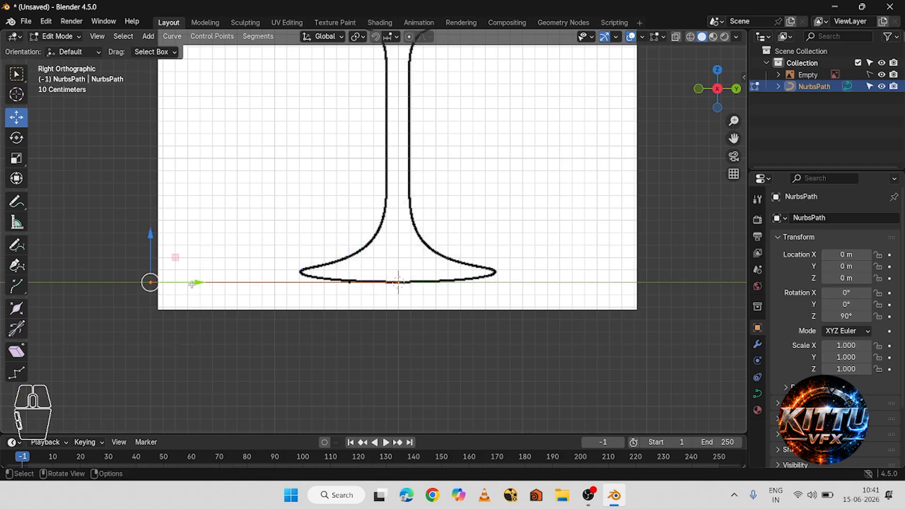
left_click_drag(191, 285, 337, 278)
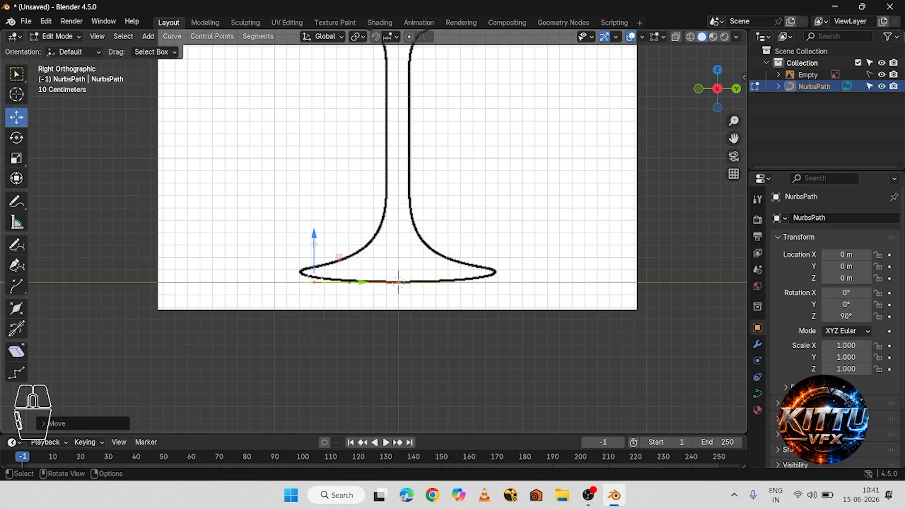
mouse_move(314, 244)
left_mouse_down()
mouse_move(309, 229)
mouse_move(308, 240)
left_mouse_up()
scroll(311, 308, "up", 2)
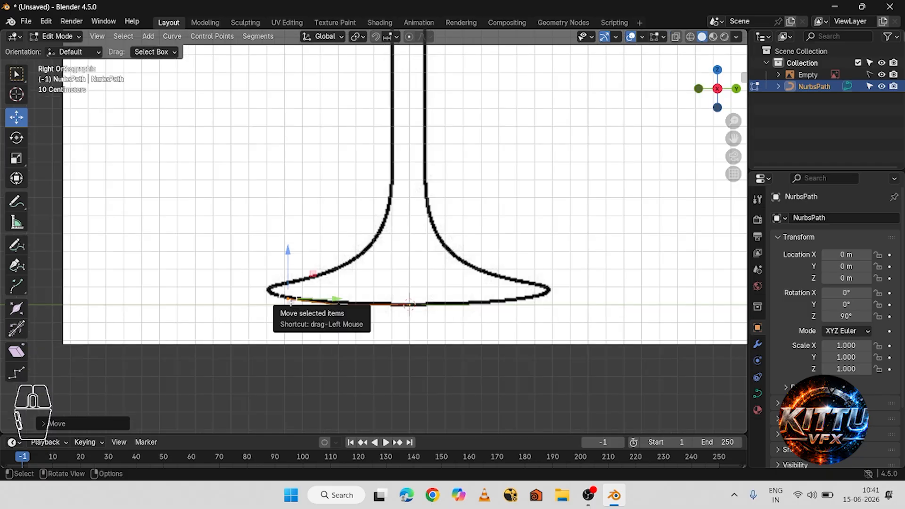
Extrude the curve around the foot's left tip and up its slope to the start of the stem.
left_click_drag(313, 280, 377, 245)
middle_click_drag(433, 221, 428, 358, "shift")
key("e")
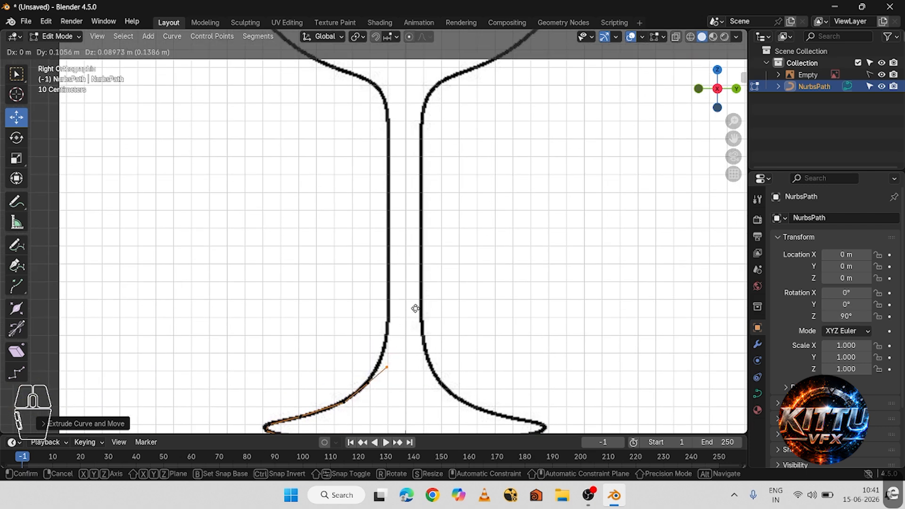
left_click(410, 298)
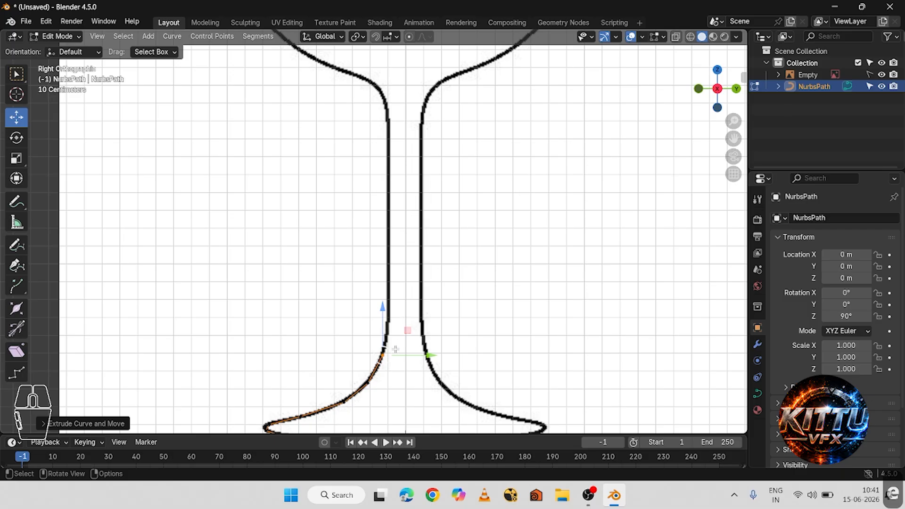
Extrude further control points up the left side of the stem to the neck just below the bowl.
key("e")
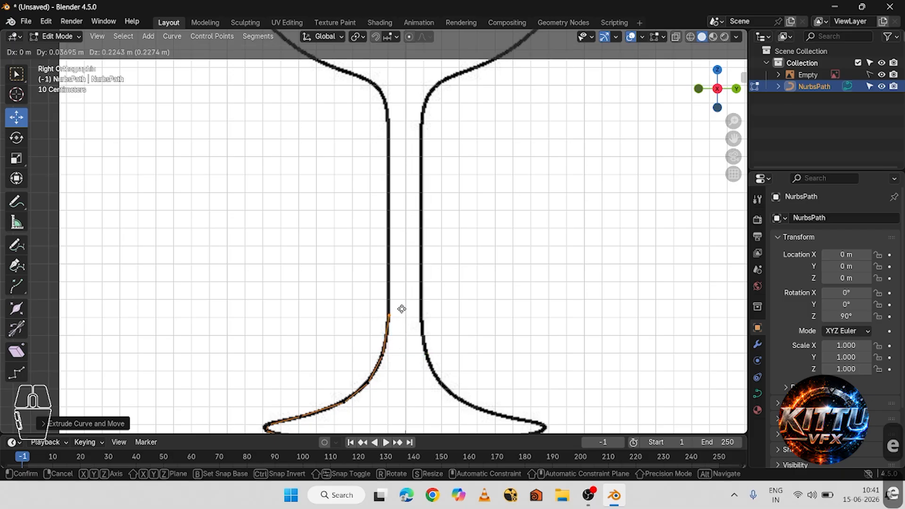
left_click(402, 309)
key("e")
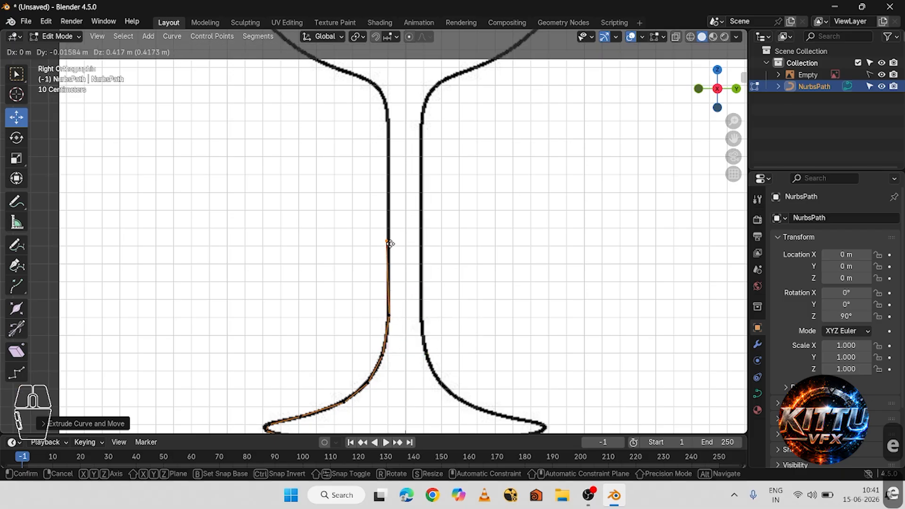
left_click(390, 241)
key("e")
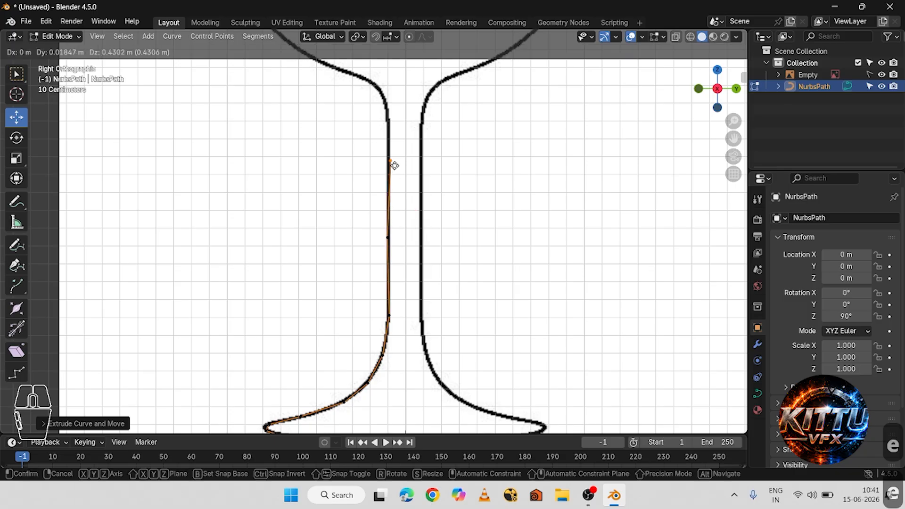
left_click(390, 150)
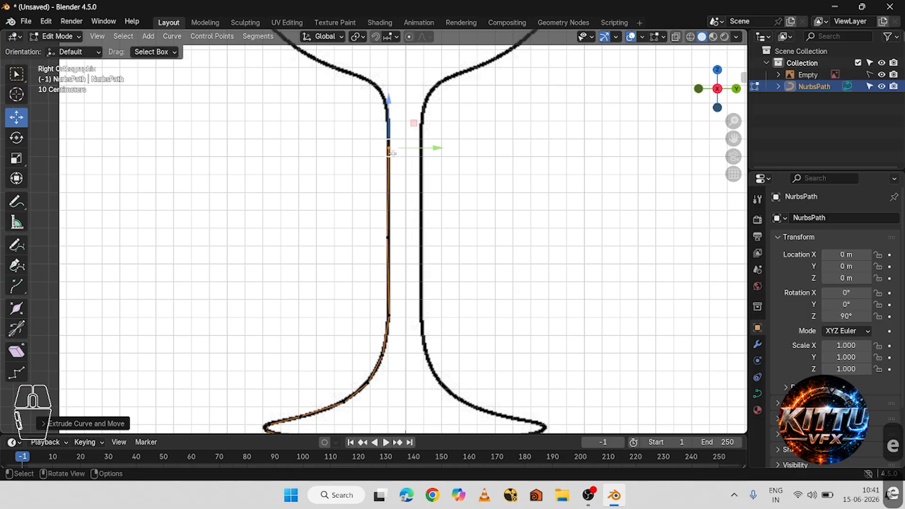
key("e")
left_click(388, 101)
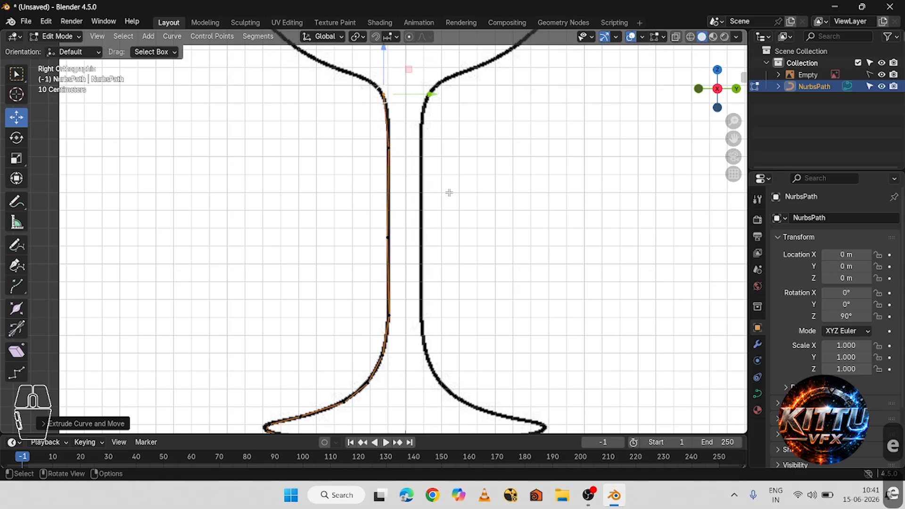
Extrude the curve from the stem's neck around the bend and along the lower left side of the bowl's outline.
middle_click_drag(448, 191, 504, 382, "shift")
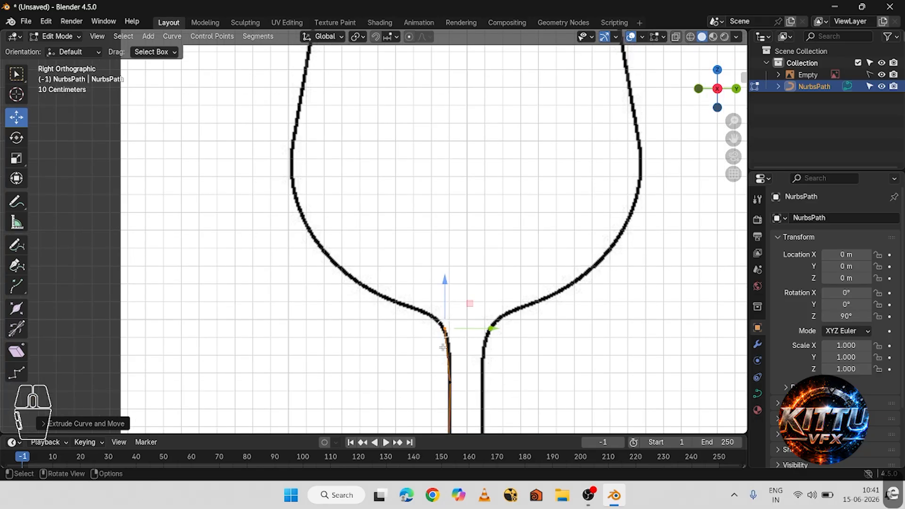
key("e")
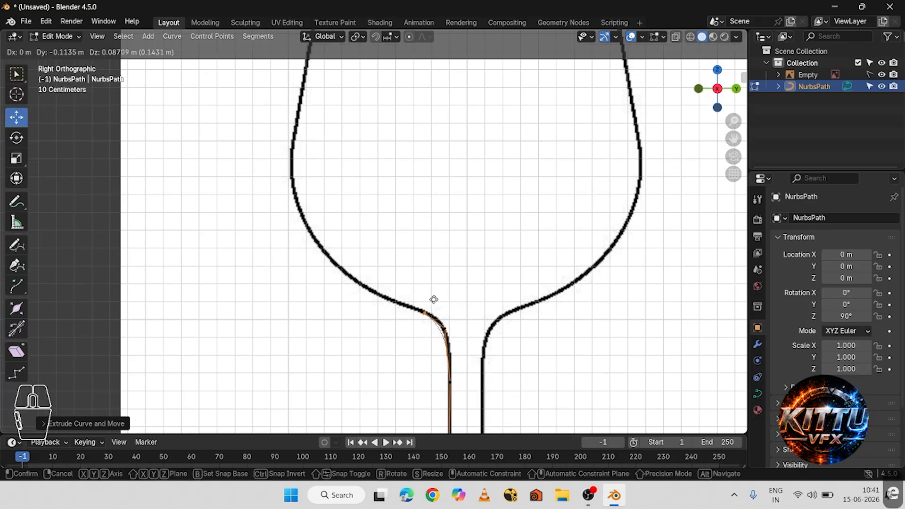
left_click(444, 303)
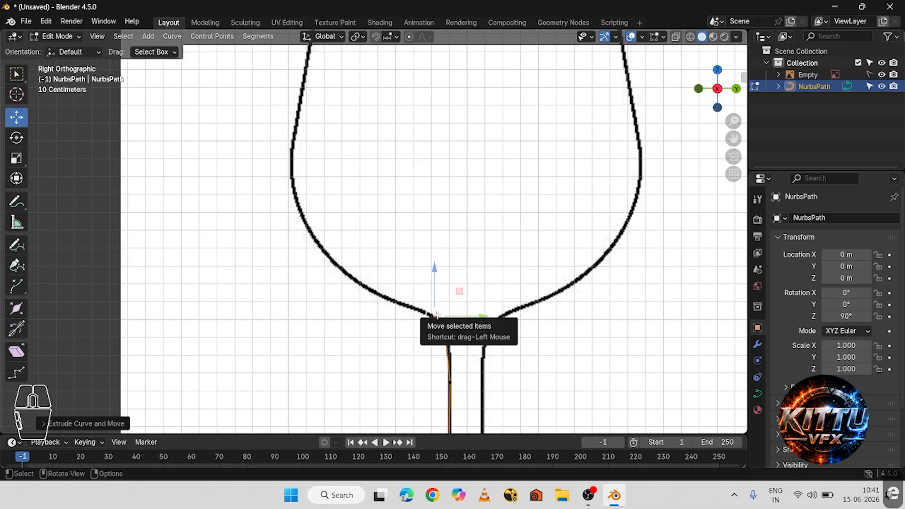
key("e")
left_click(392, 298)
key("e")
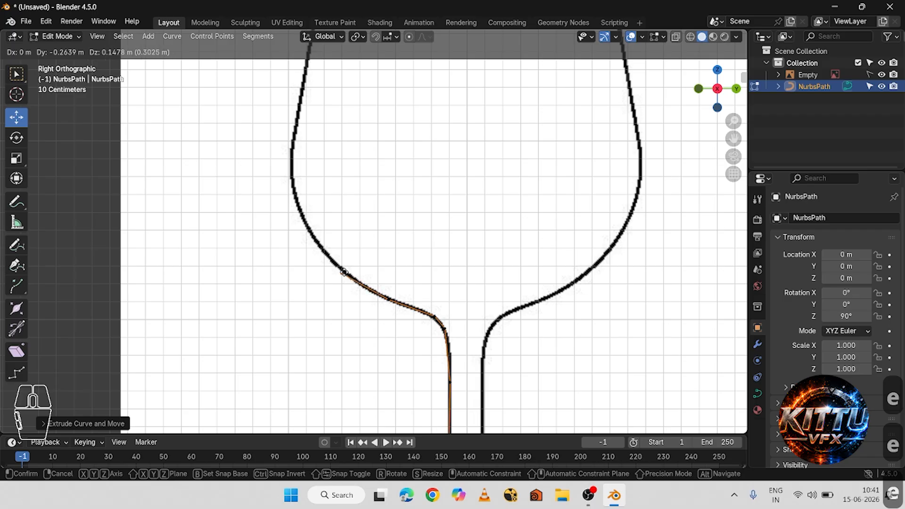
left_click(345, 269)
Extrude further control points up the bowl's rounded left side, past its widest part to the start of the straight wall.
key("e")
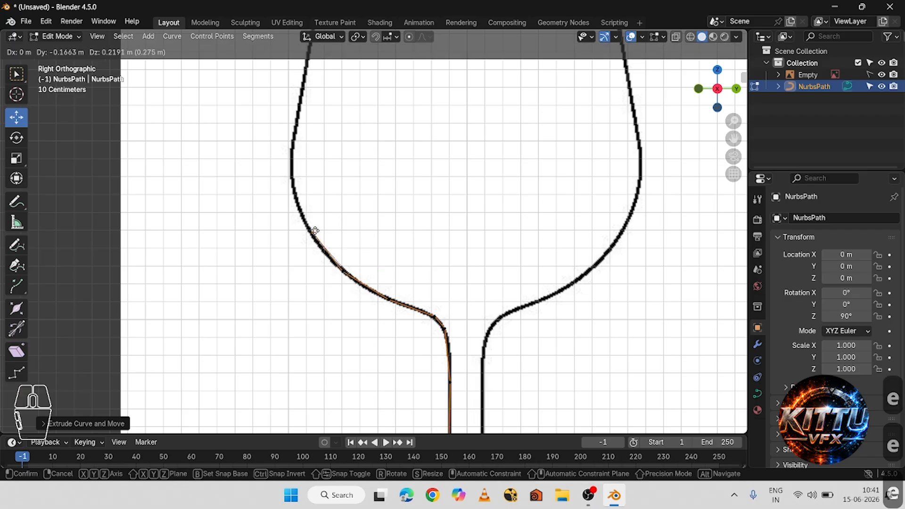
left_click(312, 229)
key("e")
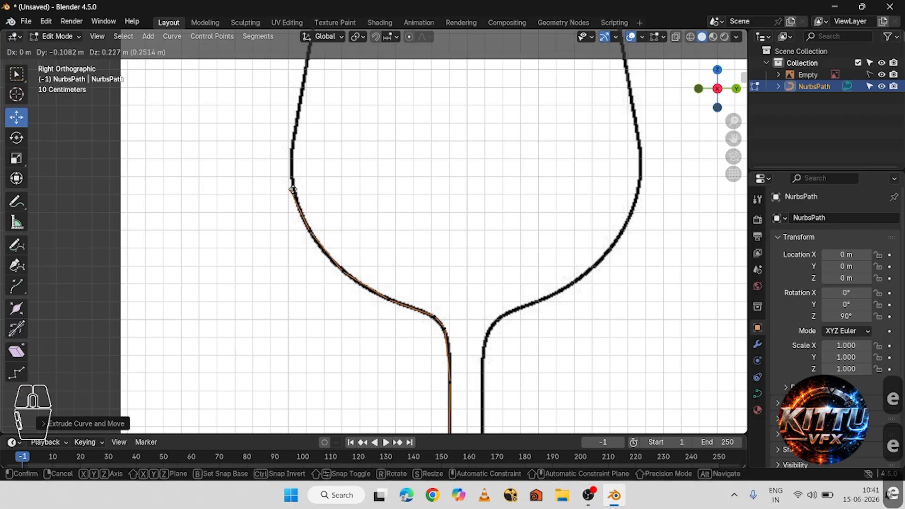
left_click(293, 187)
key("e")
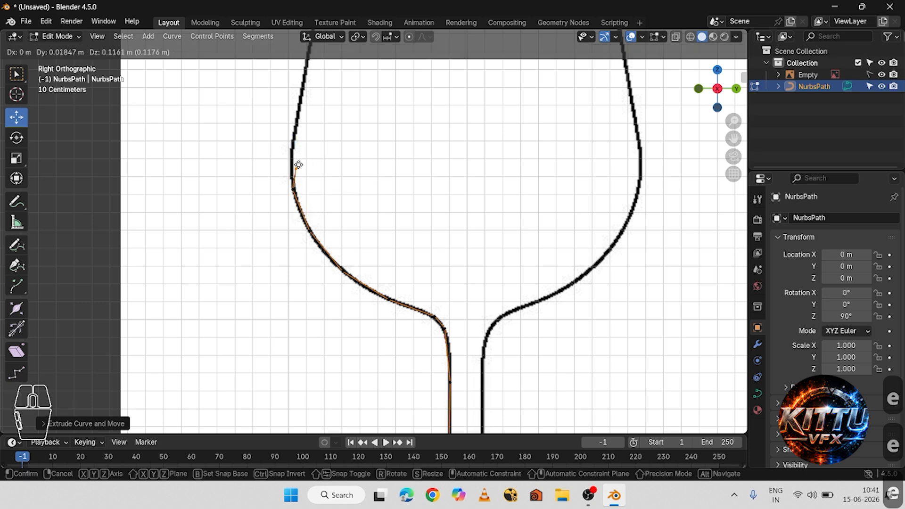
left_click(292, 137)
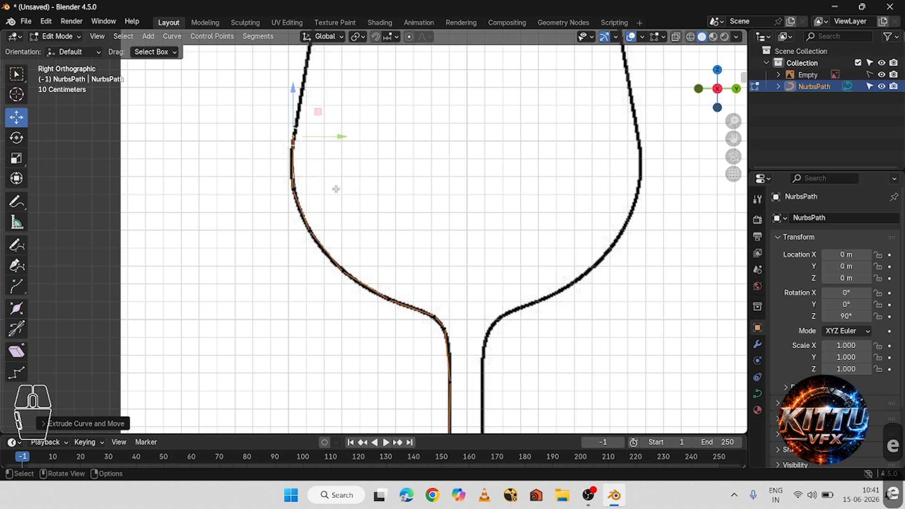
Extrude the curve up the bowl's straight left wall to the rim's upper left corner.
middle_click_drag(384, 186, 406, 357, "shift")
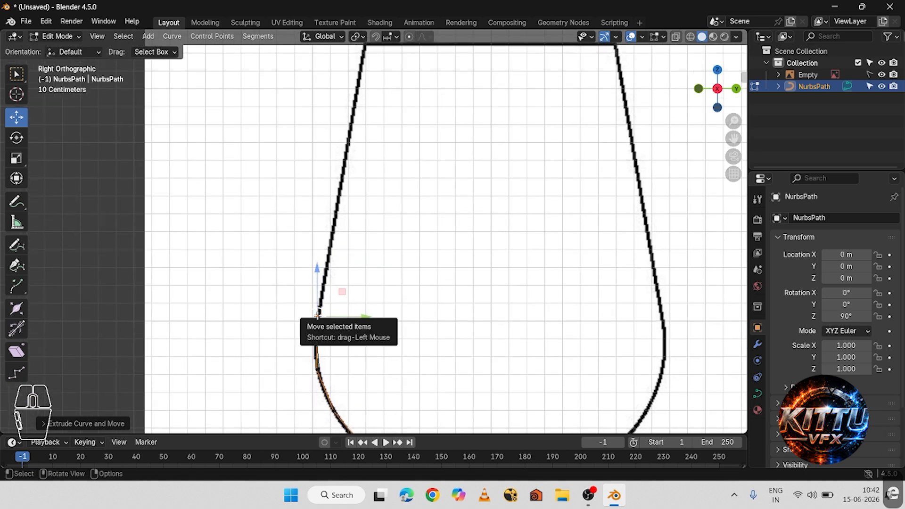
left_click_drag(317, 313, 348, 147)
left_click(348, 146)
key("e")
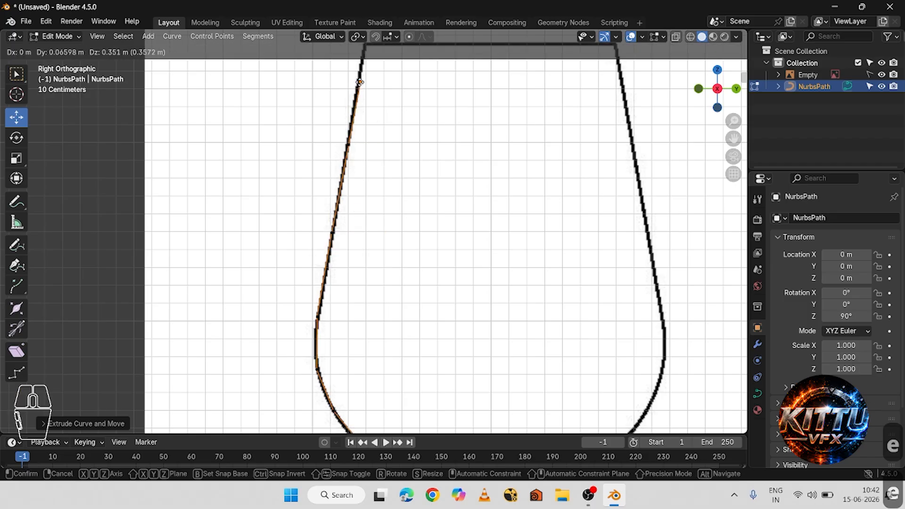
left_click(359, 79)
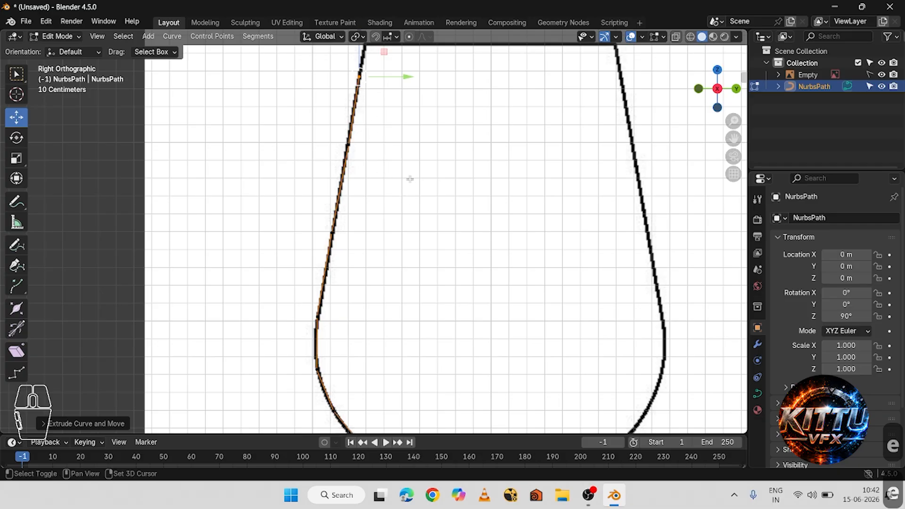
middle_click_drag(410, 179, 401, 363, "shift")
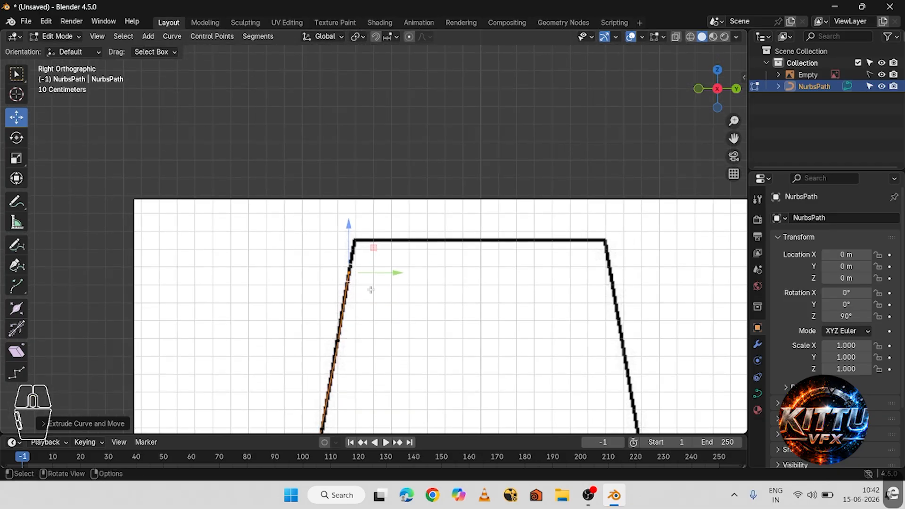
key("g")
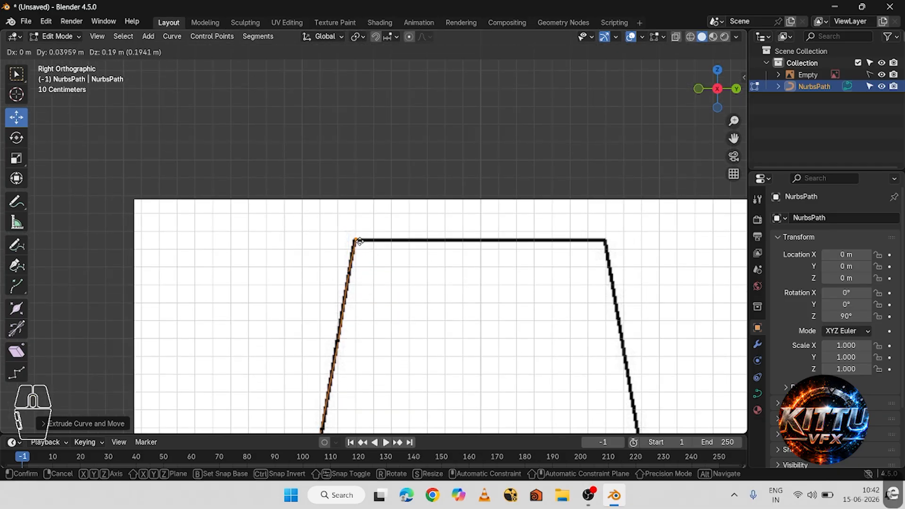
left_click(359, 242)
Extrude the curve a short way inward across the rim and turn it downward to start the glass's inner wall.
scroll(451, 300, "down", 7)
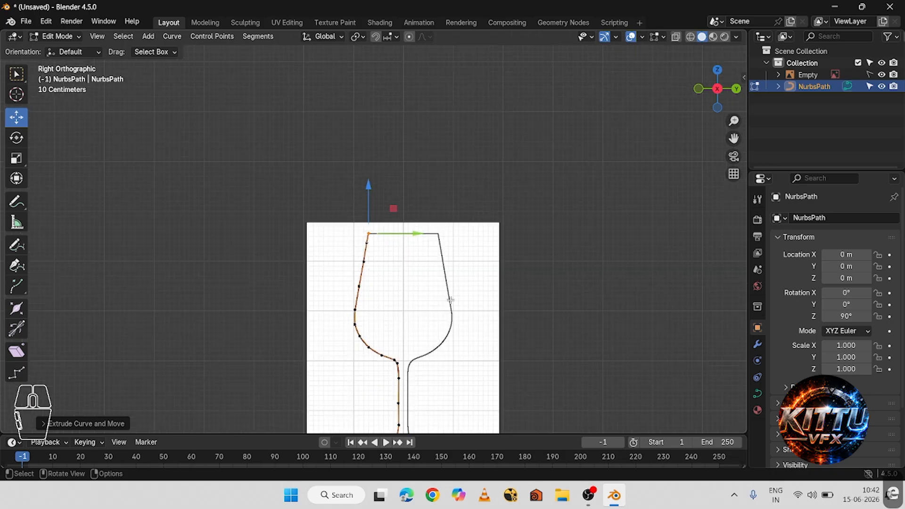
middle_click_drag(418, 346, 430, 233, "shift")
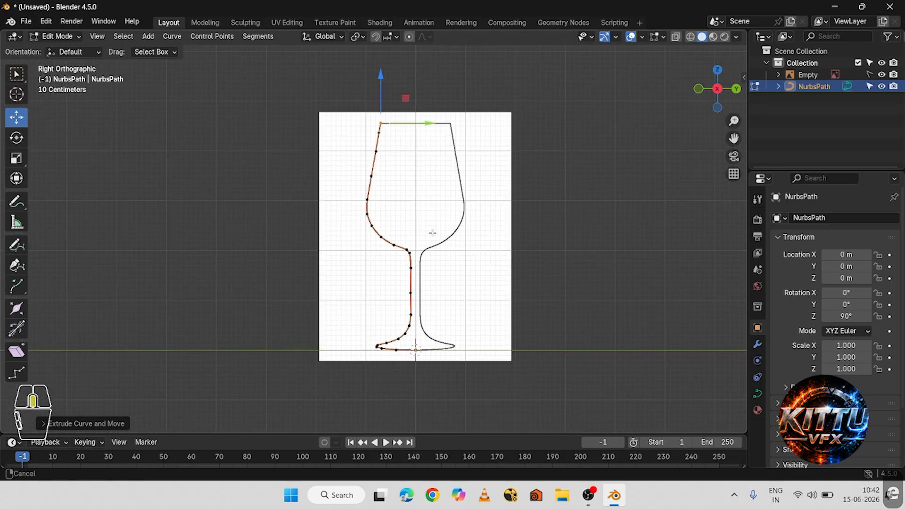
scroll(394, 253, "up", 5)
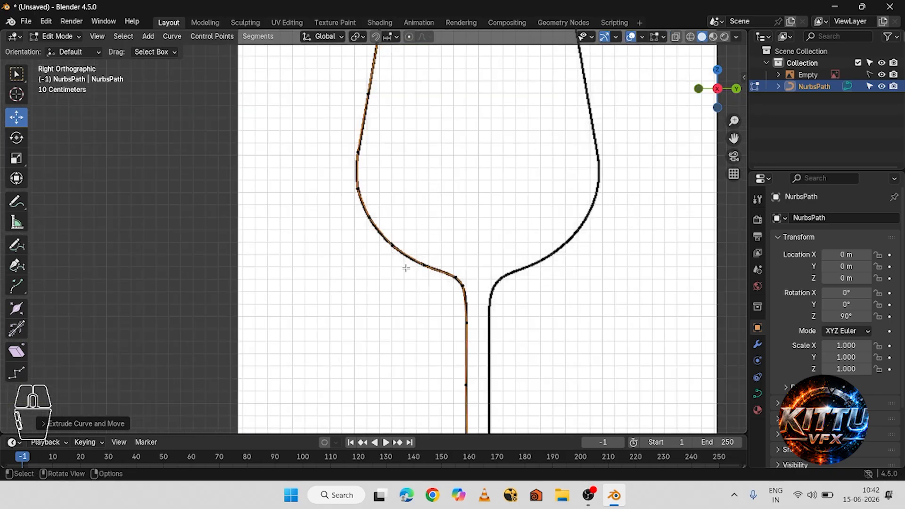
middle_click_drag(463, 176, 442, 313, "shift")
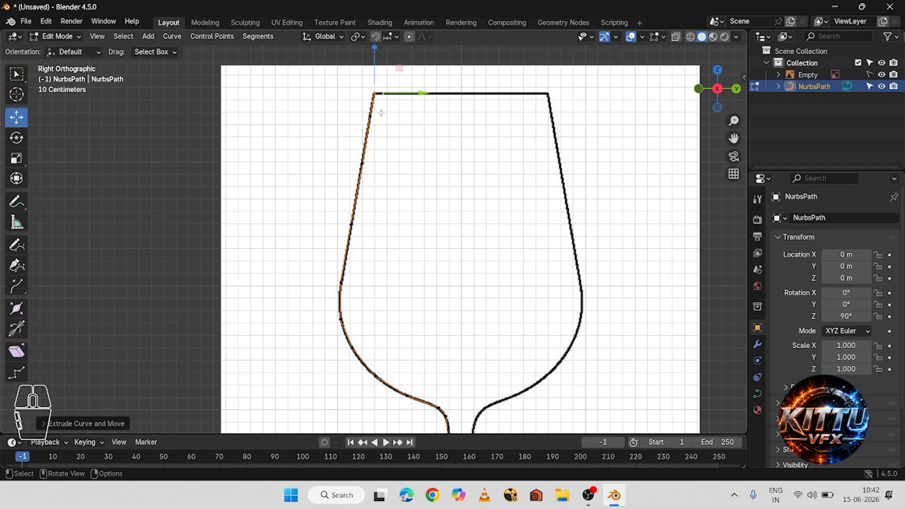
middle_click_drag(405, 105, 400, 270, "shift")
scroll(384, 297, "up", 6)
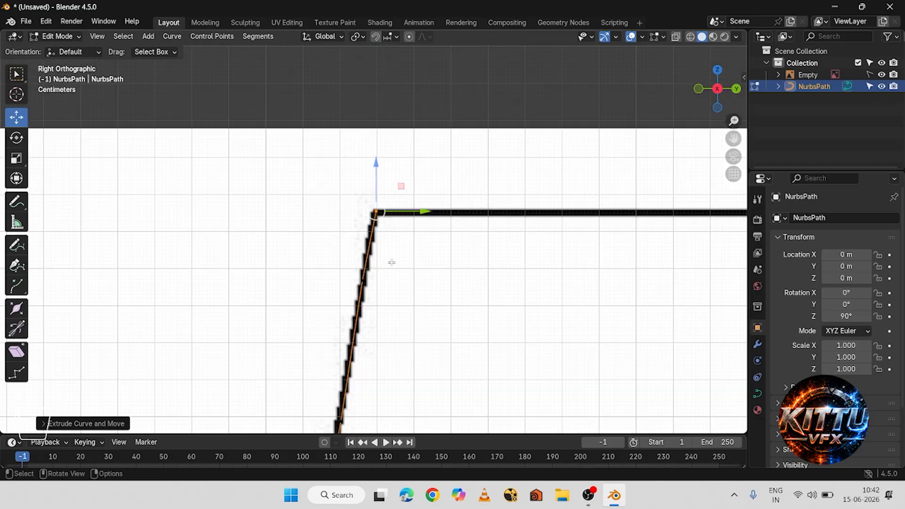
mouse_move(383, 215)
left_mouse_down()
mouse_move(395, 210)
mouse_move(393, 226)
left_mouse_up()
key("e")
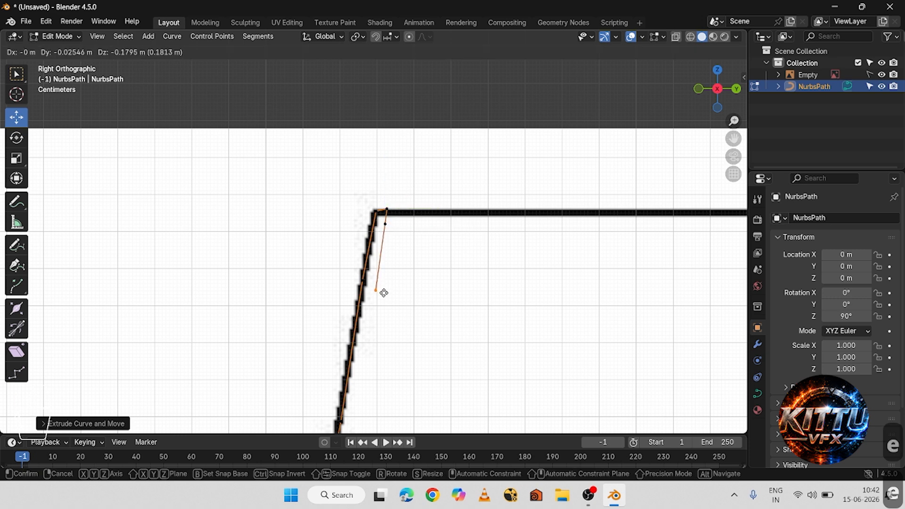
left_click(385, 284)
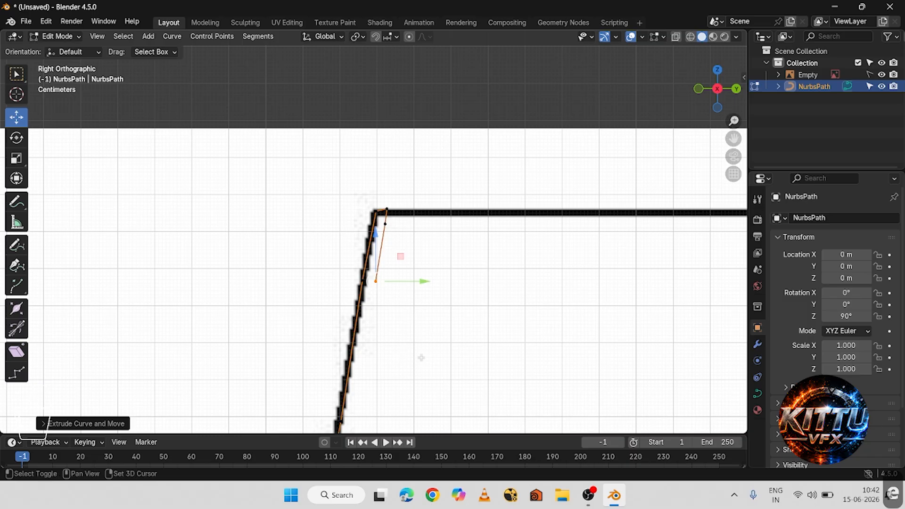
Extrude the inner wall down the straight left side, parallel to the outer profile, with a thin gap for the glass thickness.
middle_click_drag(401, 356, 438, 198, "shift")
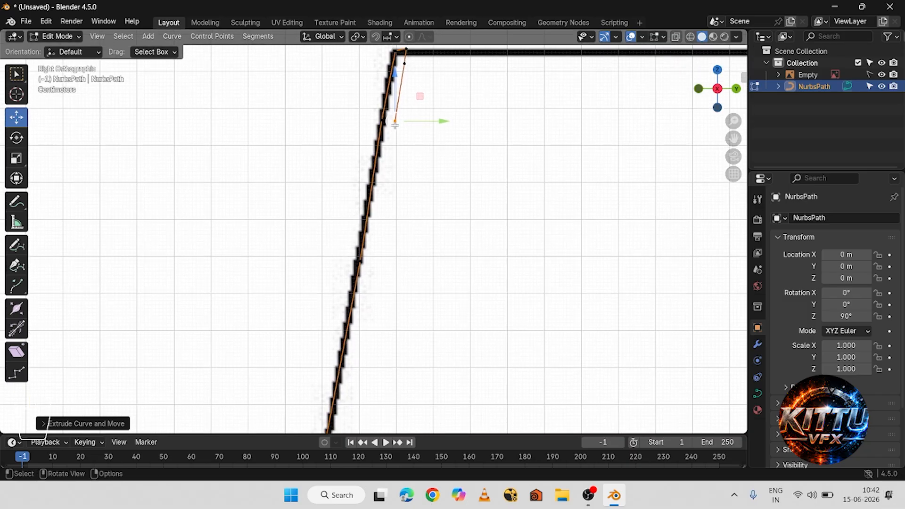
key("e")
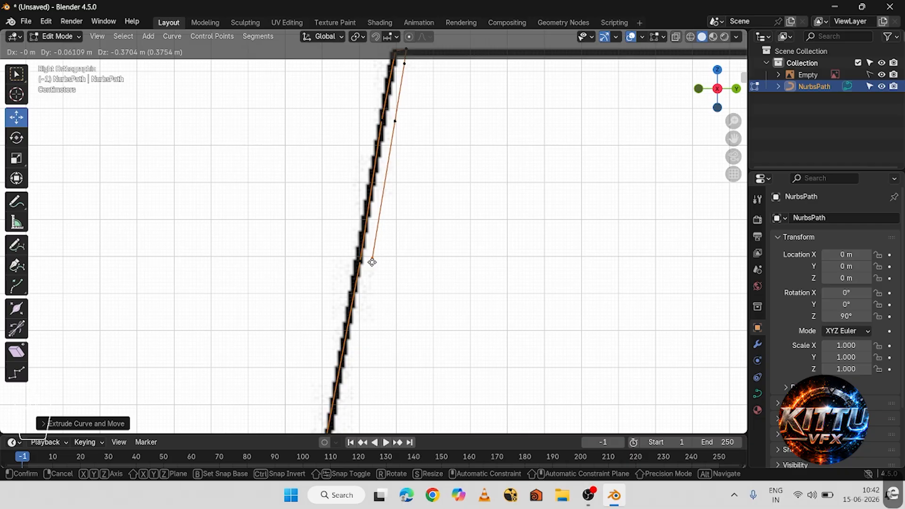
left_click(372, 262)
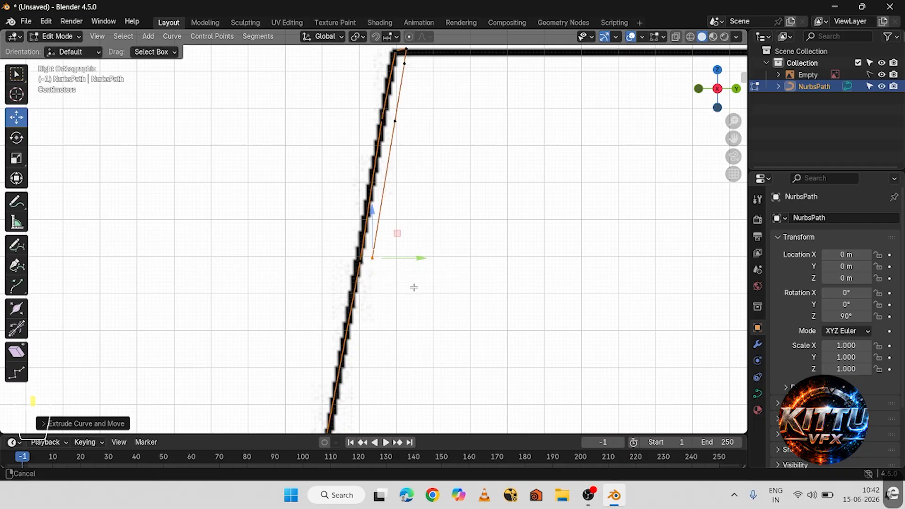
middle_click_drag(415, 284, 406, 169, "shift")
left_click_drag(392, 110, 392, 115)
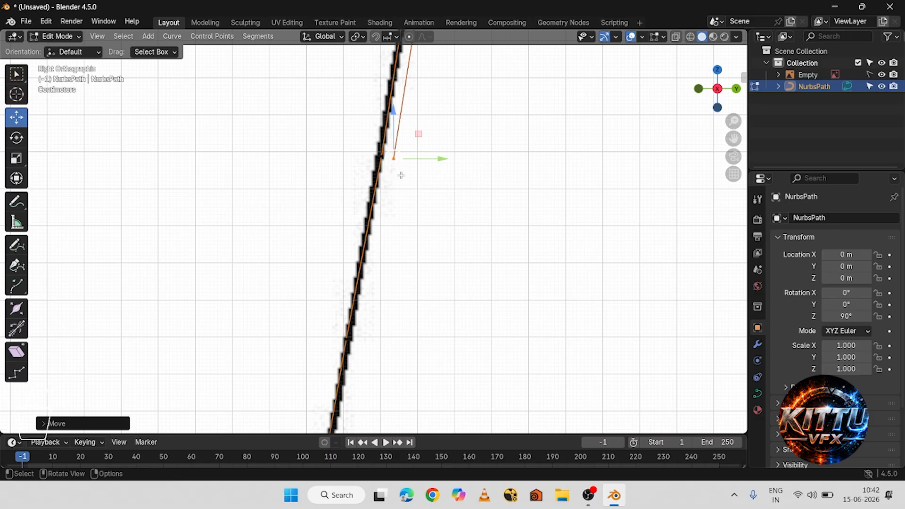
key("e")
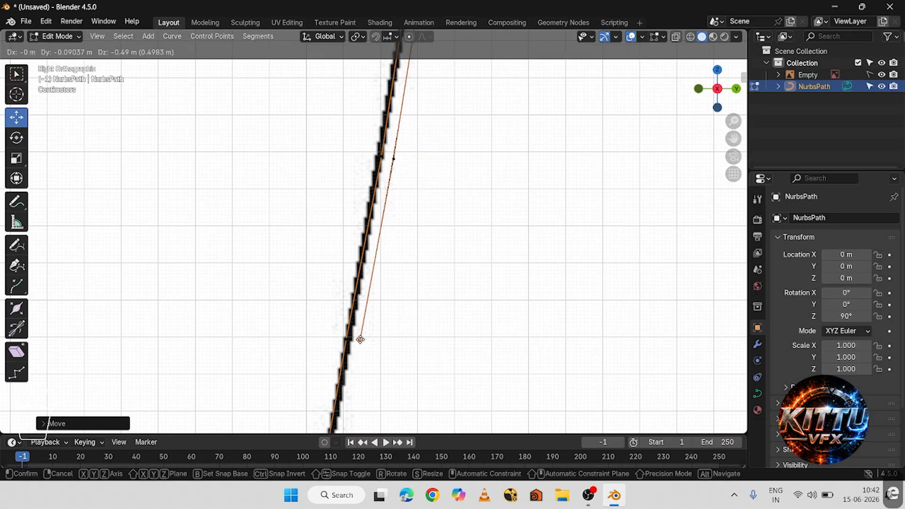
left_click(360, 338)
Extend the inner wall down to the level where the straight left side meets the bowl's rounded part.
scroll(360, 338, "down", 6)
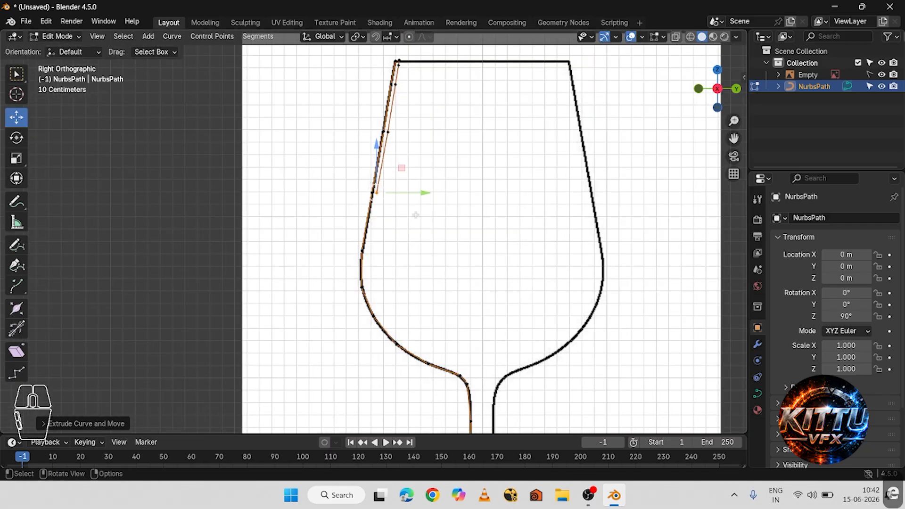
scroll(411, 221, "up", 1)
scroll(422, 209, "up", 1)
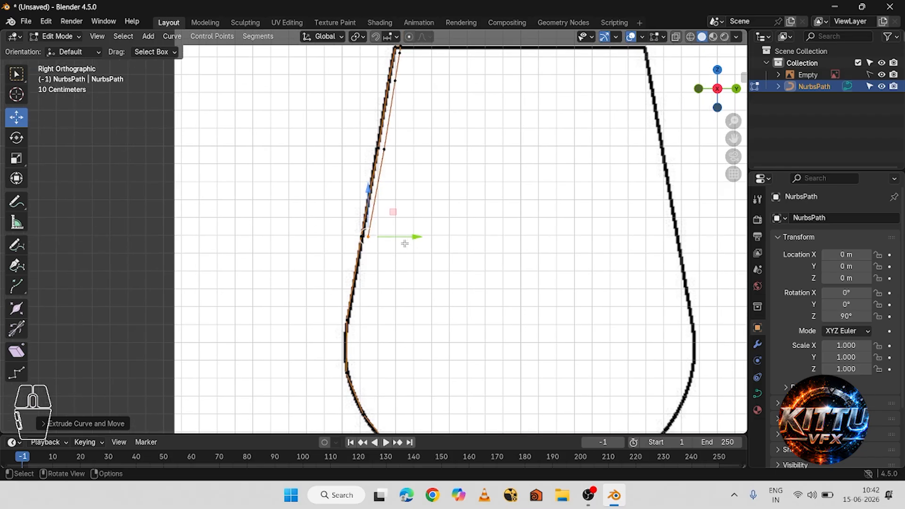
left_click_drag(403, 238, 361, 318)
left_click(360, 318)
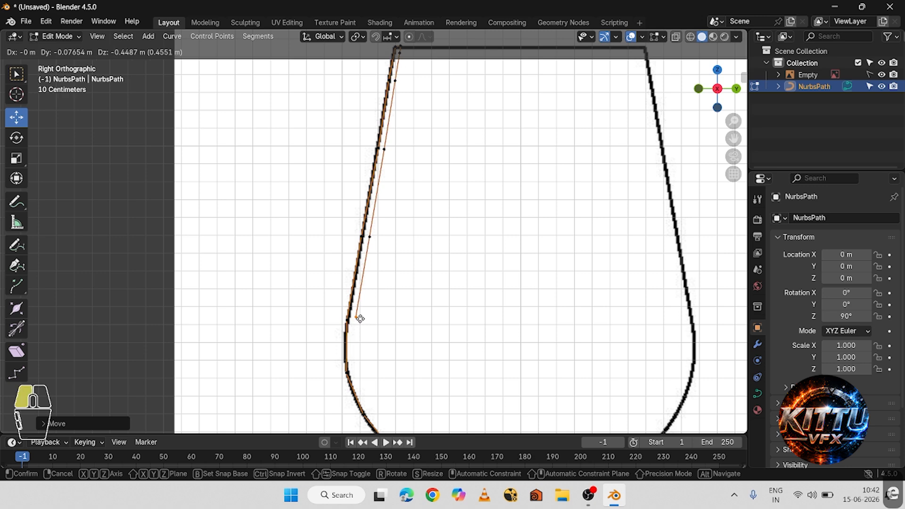
Extrude the inner wall around the bowl's widest point and down its left curve, keeping a thin gap inside the outer profile.
middle_click_drag(399, 346, 396, 221, "shift")
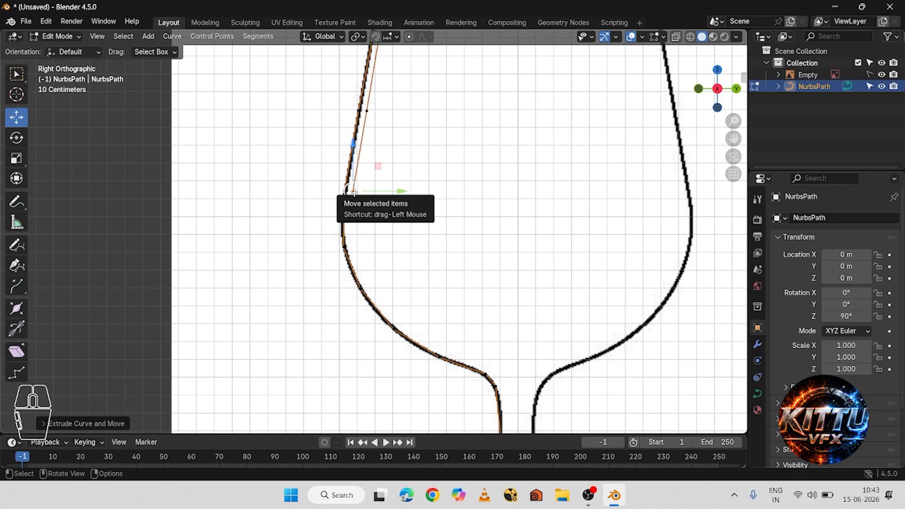
left_click_drag(353, 190, 352, 242)
left_click(352, 242)
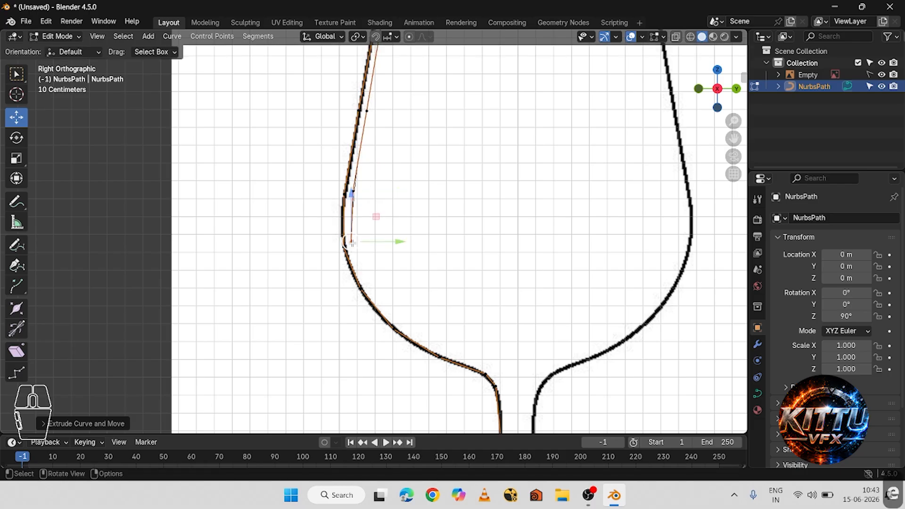
key("e")
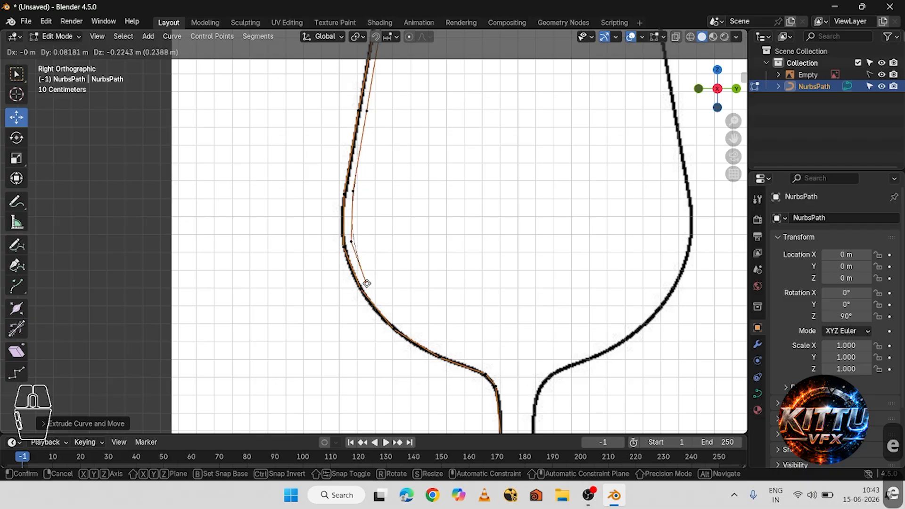
left_click(366, 281)
key("e")
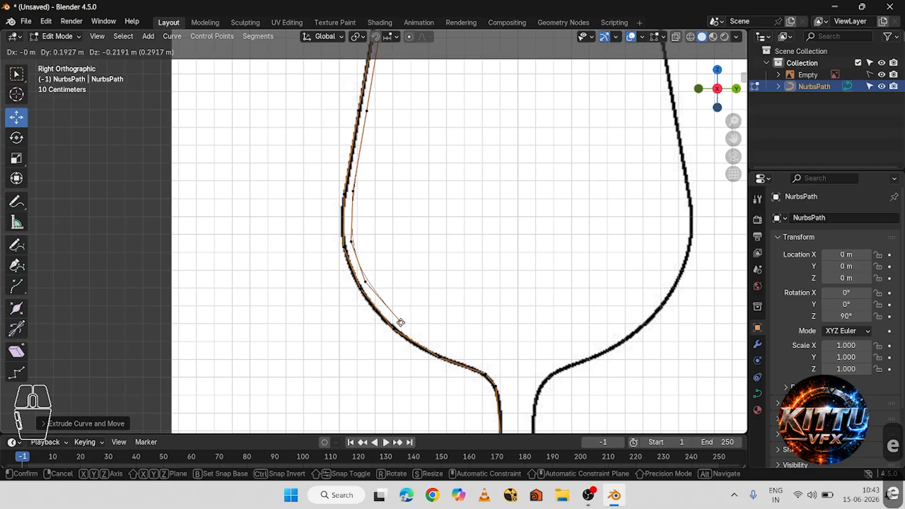
left_click(399, 323)
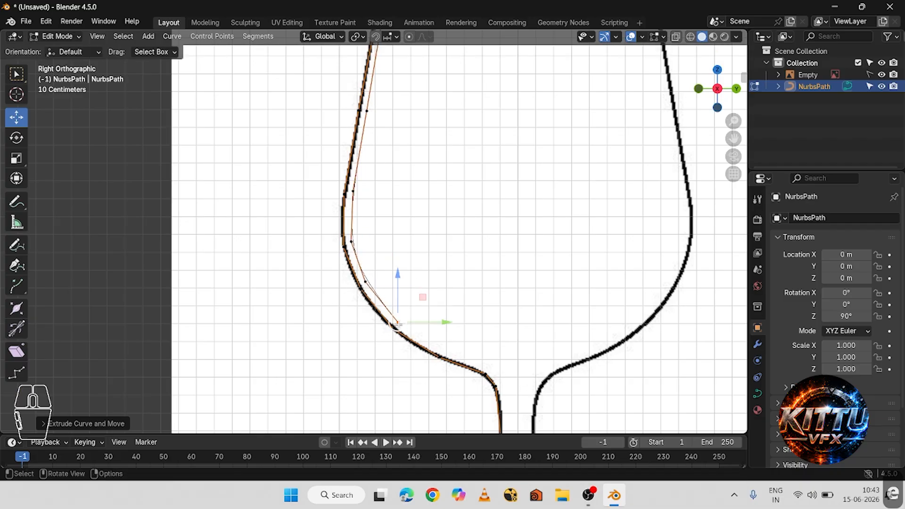
Extrude the inner wall along the bowl's lower left curve to just above the point where the stem begins.
key("e")
left_click(443, 353)
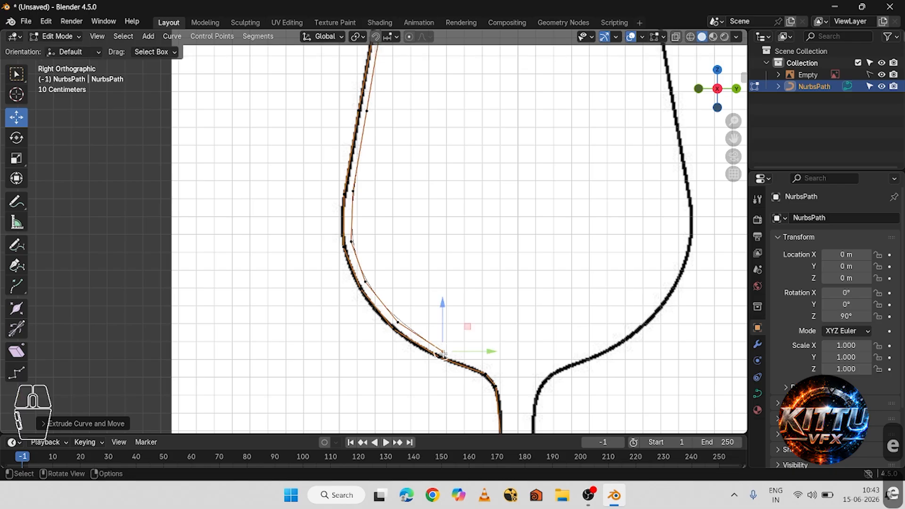
key("e")
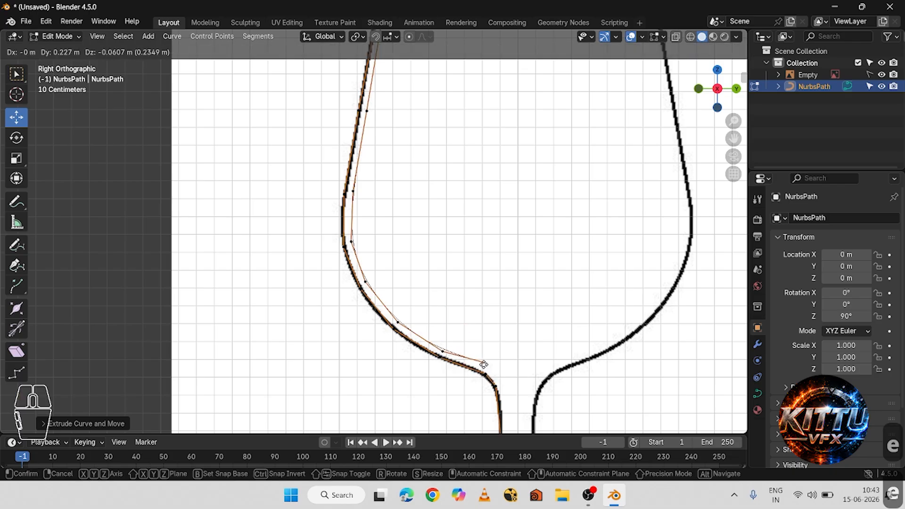
left_click(485, 368)
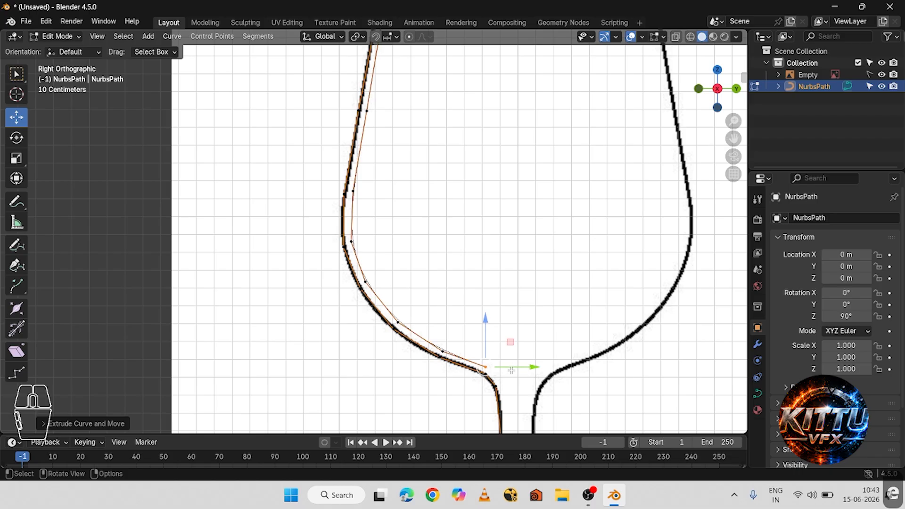
Extrude the inner wall's end from above the stem's left shoulder inward to near the glass's vertical centre line.
scroll(512, 368, "down", 4)
scroll(494, 363, "up", 2)
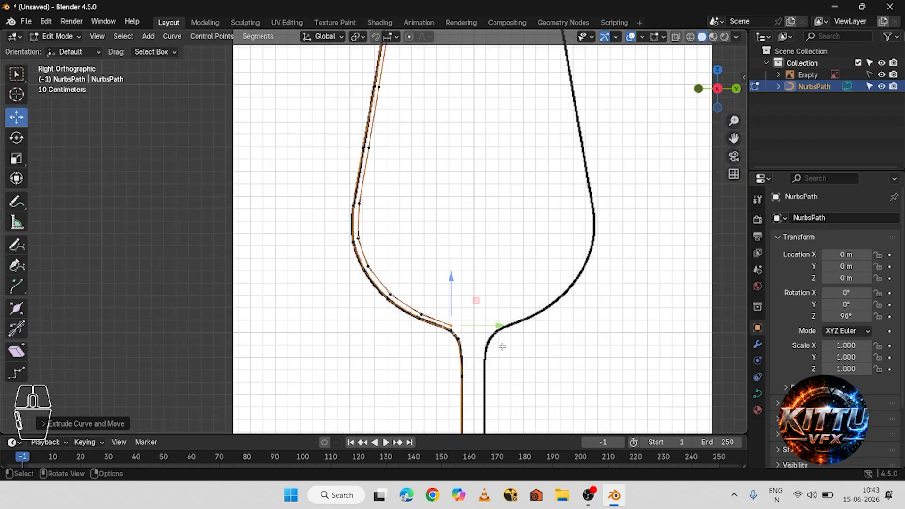
middle_click_drag(502, 346, 408, 196, "shift")
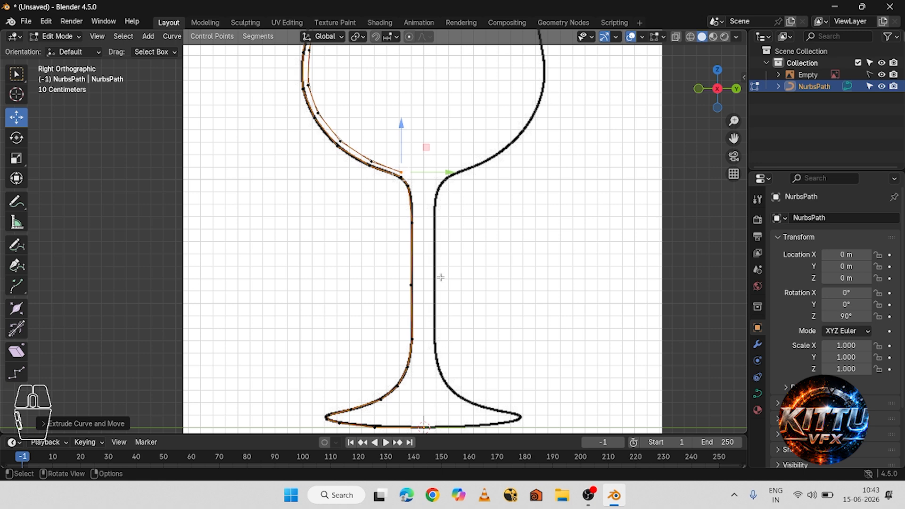
scroll(460, 191, "up", 3)
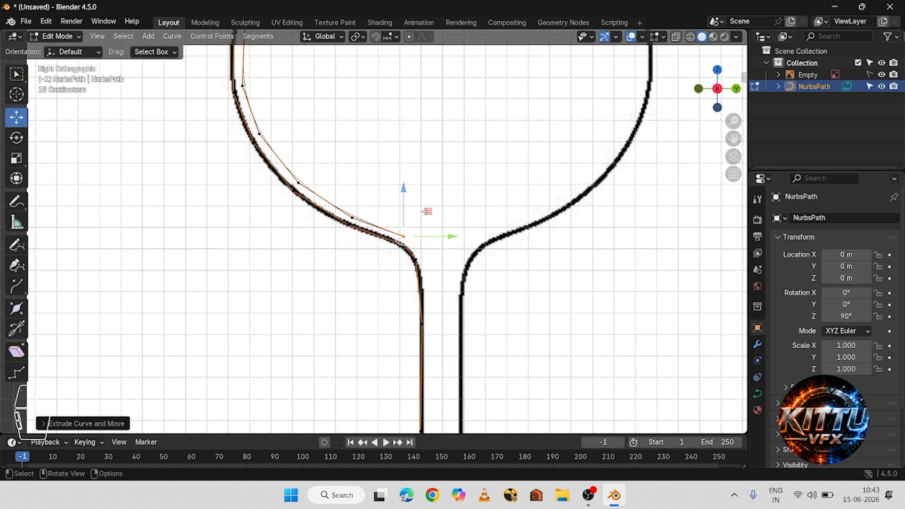
key("e")
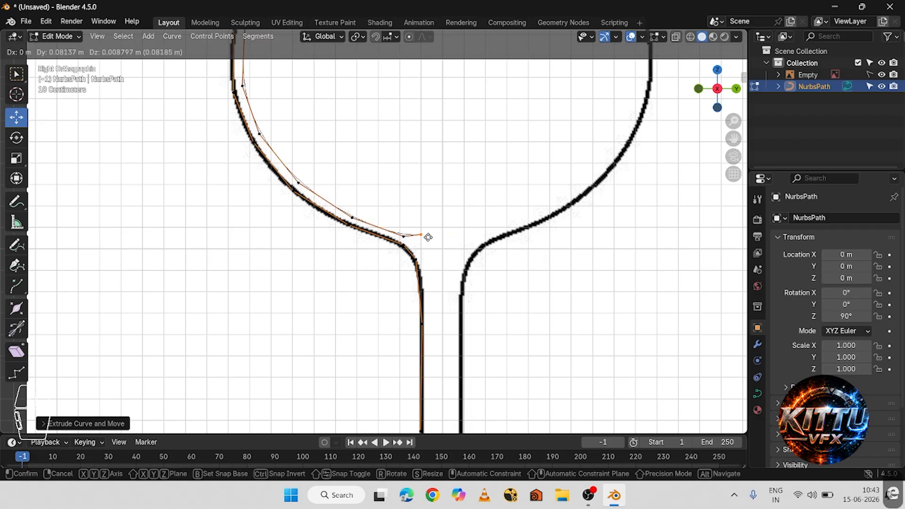
left_click(443, 242)
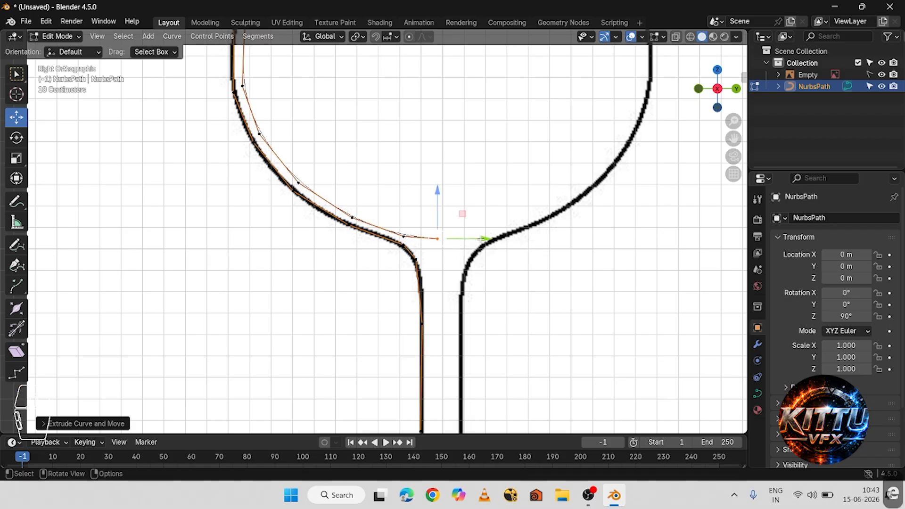
Set the snap target to Grid and snap the inner wall's end point along Y onto the vertical centre line.
left_click(397, 38)
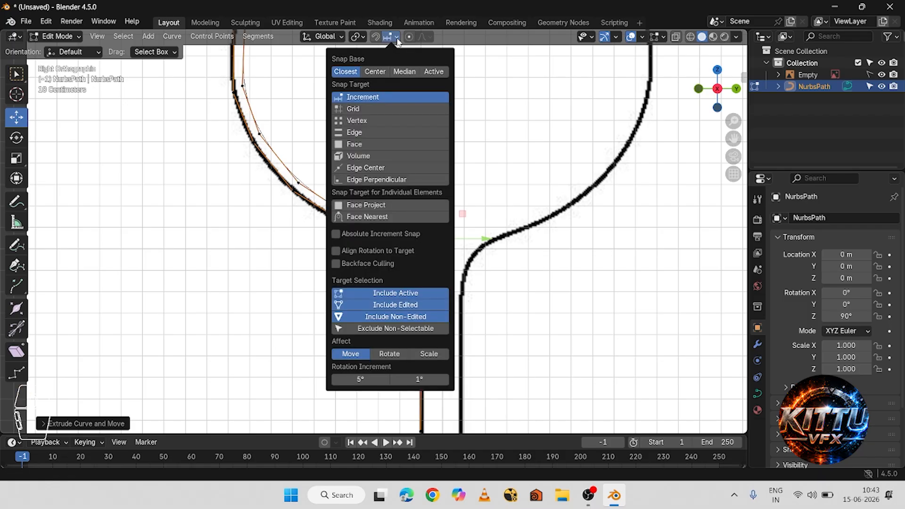
left_click(362, 110)
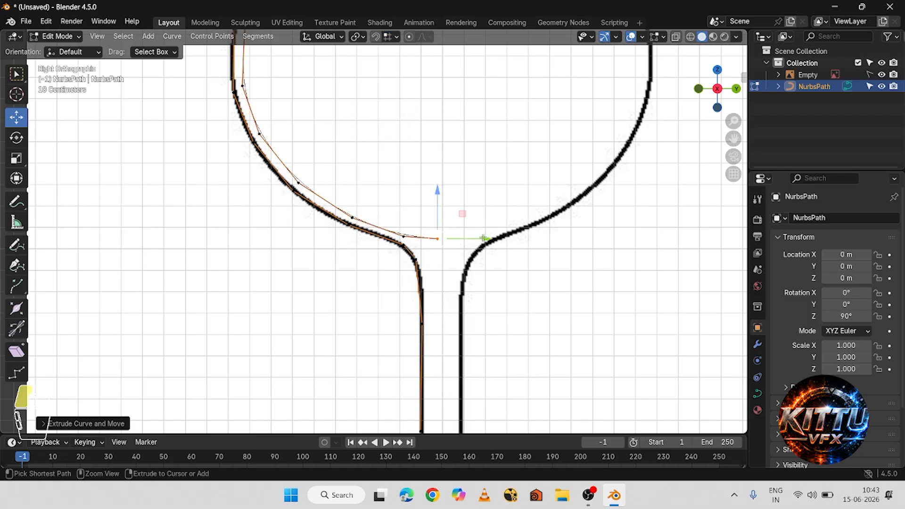
mouse_move(483, 238)
left_mouse_down()
mouse_move(531, 238)
mouse_move(488, 239)
left_mouse_up()
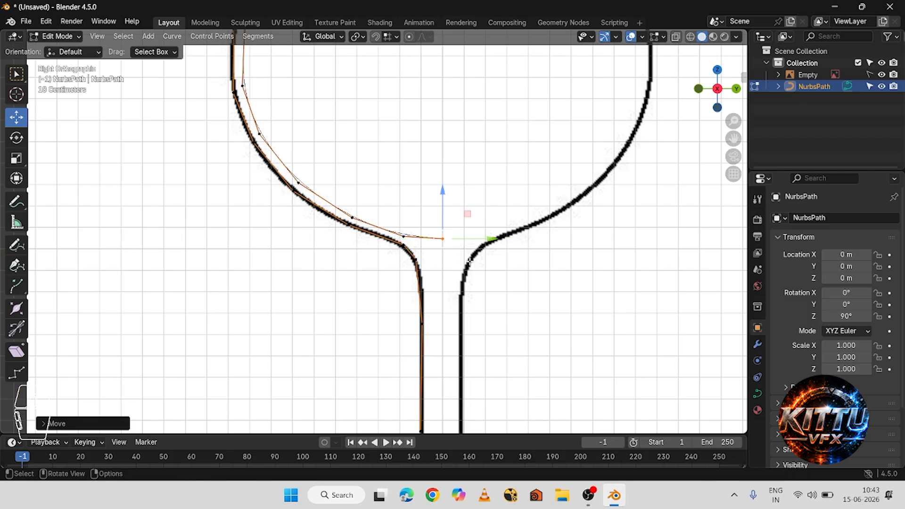
scroll(483, 278, "down", 2)
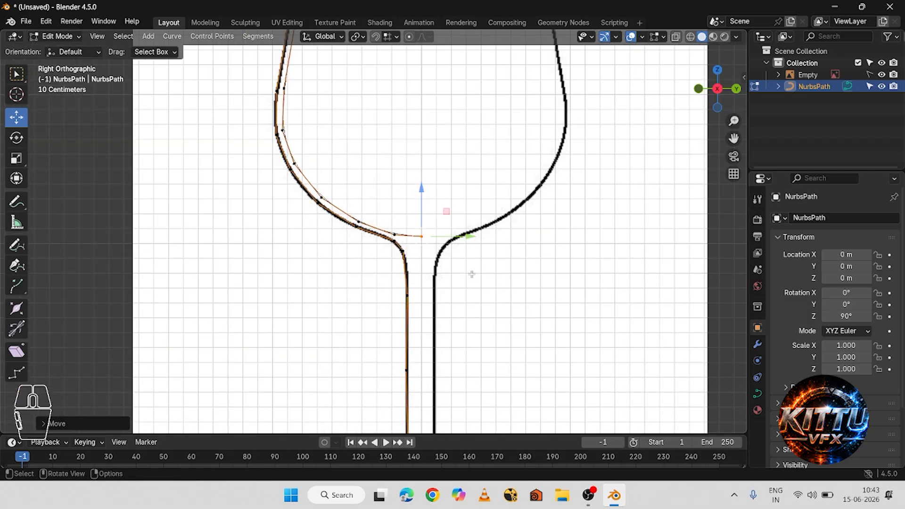
Leave Edit Mode and add a Screw modifier to the glass profile curve to revolve it into a full glass.
key("Tab")
scroll(476, 264, "down", 5)
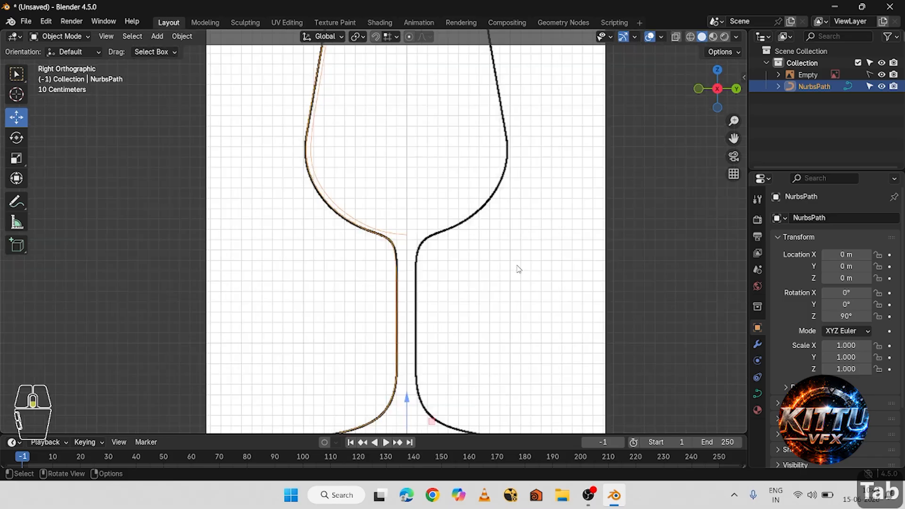
scroll(477, 250, "up", 2)
middle_click_drag(501, 190, 452, 234)
middle_click_drag(429, 181, 478, 322, "shift")
middle_click_drag(540, 291, 389, 199, "shift")
scroll(398, 268, "up", 3)
middle_click_drag(416, 260, 458, 287)
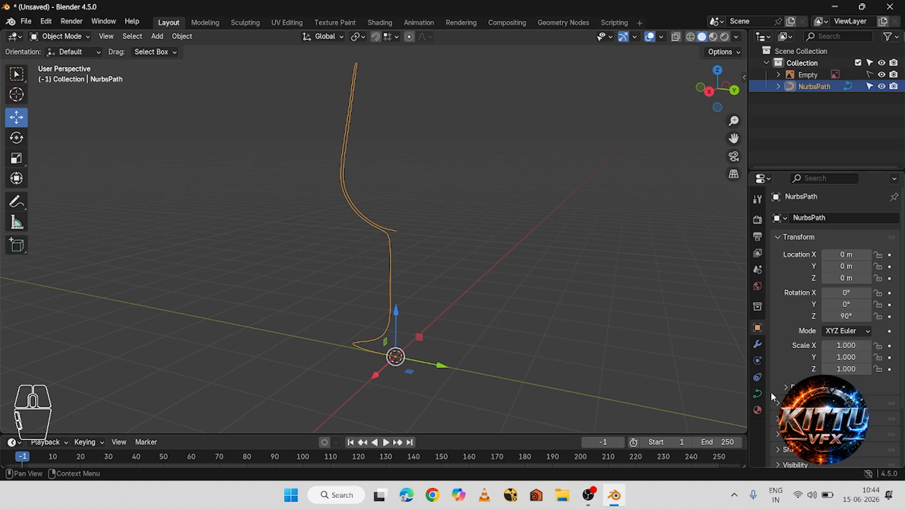
left_click(758, 345)
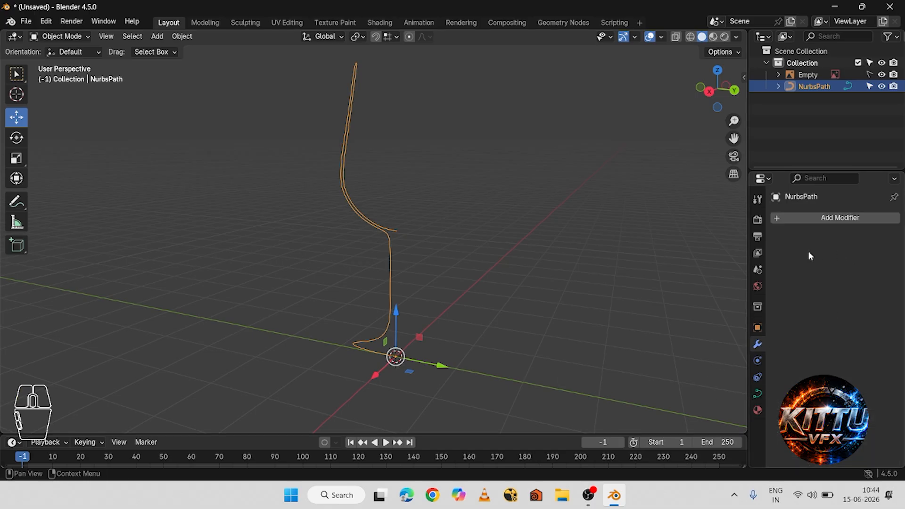
left_click(800, 215)
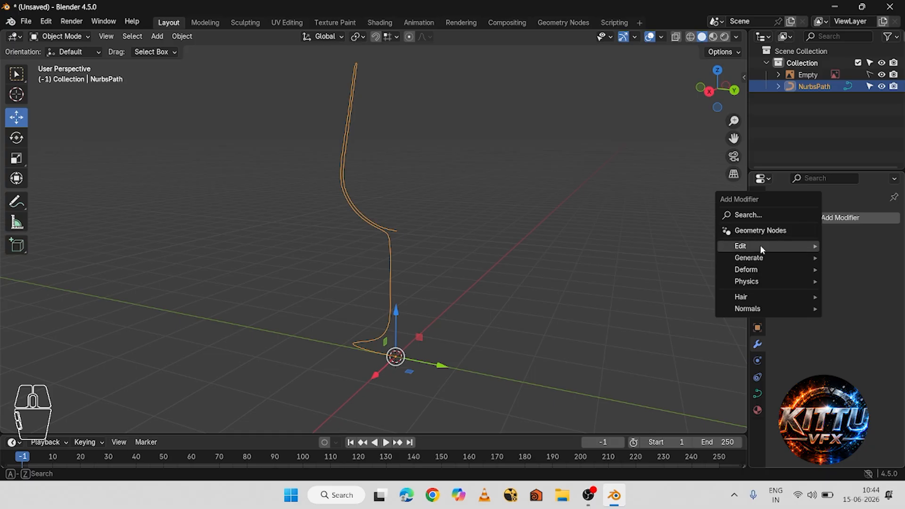
mouse_move(765, 258)
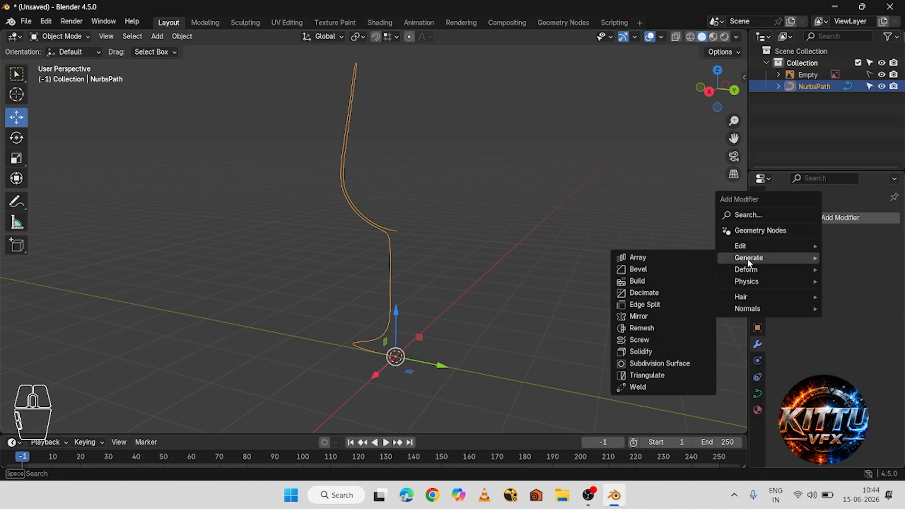
left_click(644, 340)
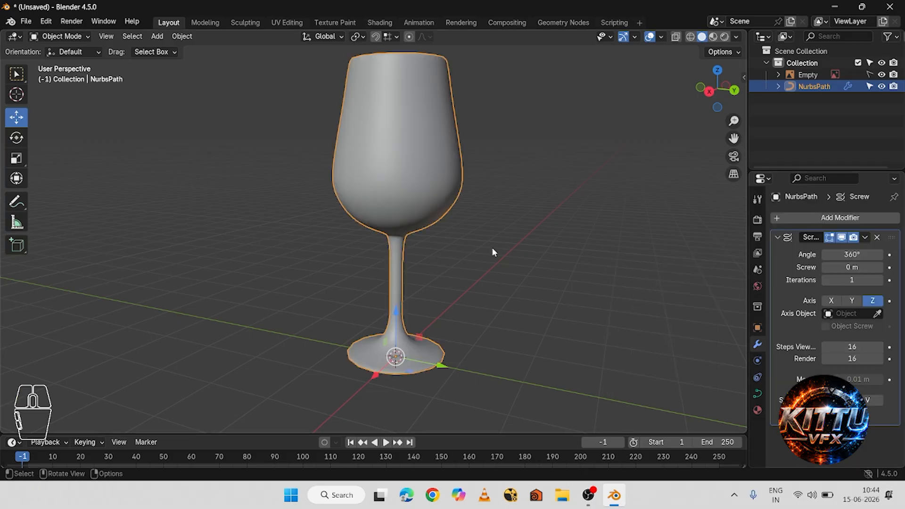
Examine the revolved wine glass from above and from the side, checking its rim, bowl, stem and base.
middle_click_drag(502, 161, 503, 214)
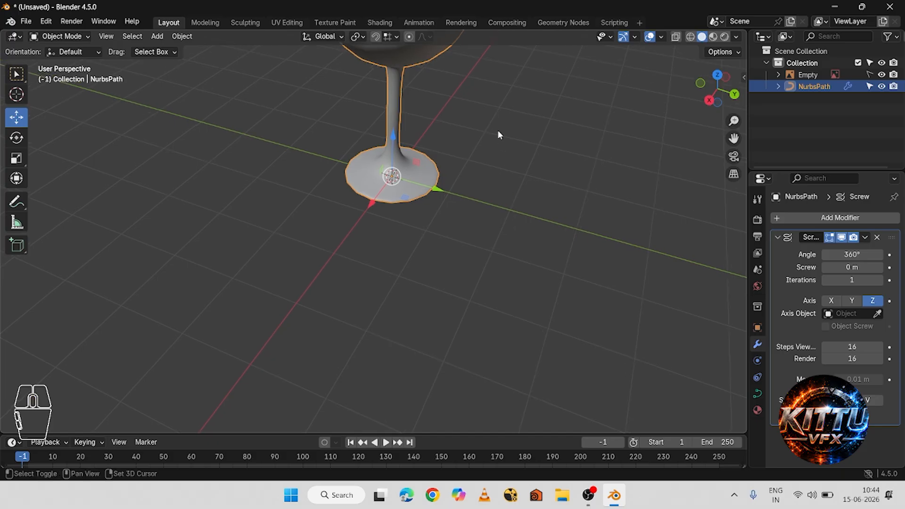
middle_click_drag(499, 136, 508, 197)
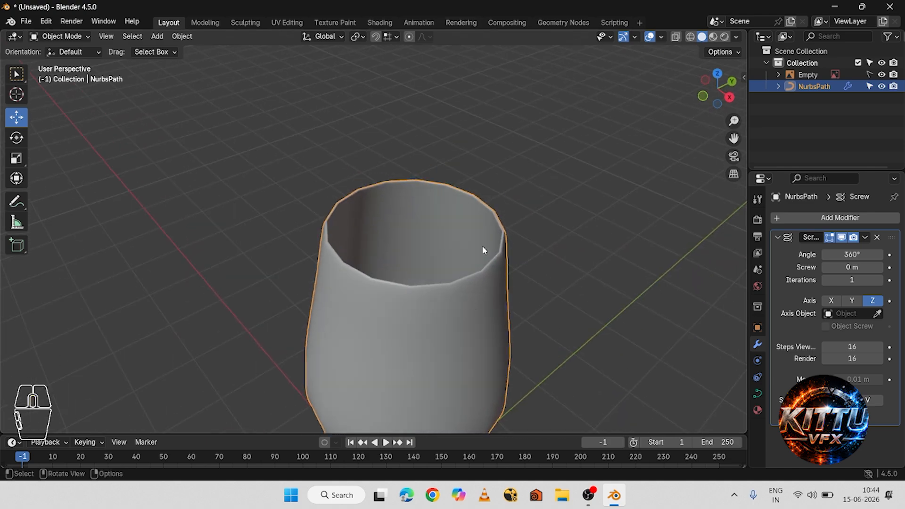
middle_click_drag(527, 283, 525, 175, "shift")
scroll(561, 243, "down", 2)
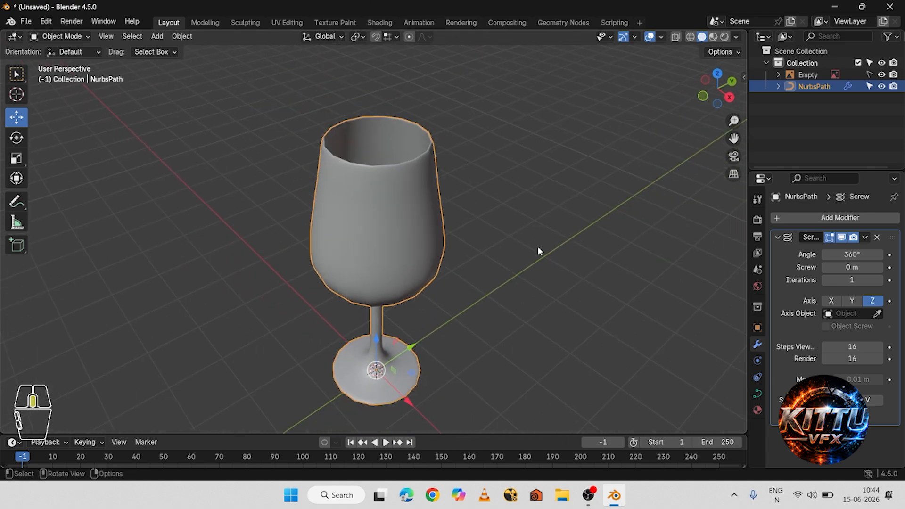
middle_click_drag(538, 246, 472, 227)
middle_click_drag(523, 313, 445, 239, "shift")
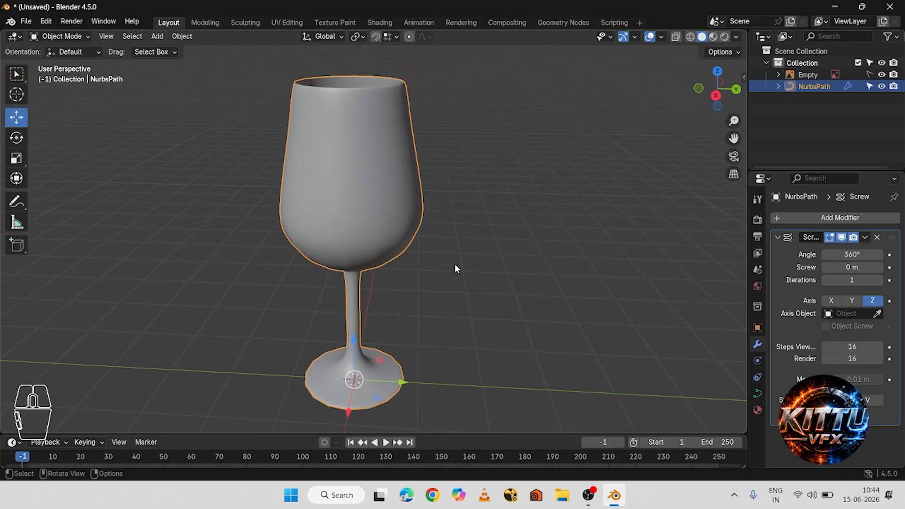
scroll(454, 268, "down", 2)
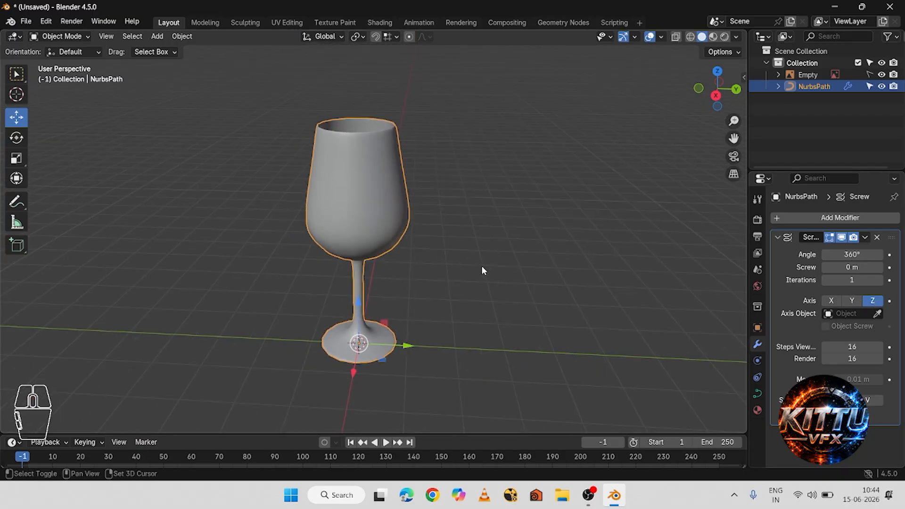
mouse_move(479, 292)
middle_mouse_down("shift")
mouse_move(472, 251)
mouse_move(472, 280)
middle_mouse_up("shift")
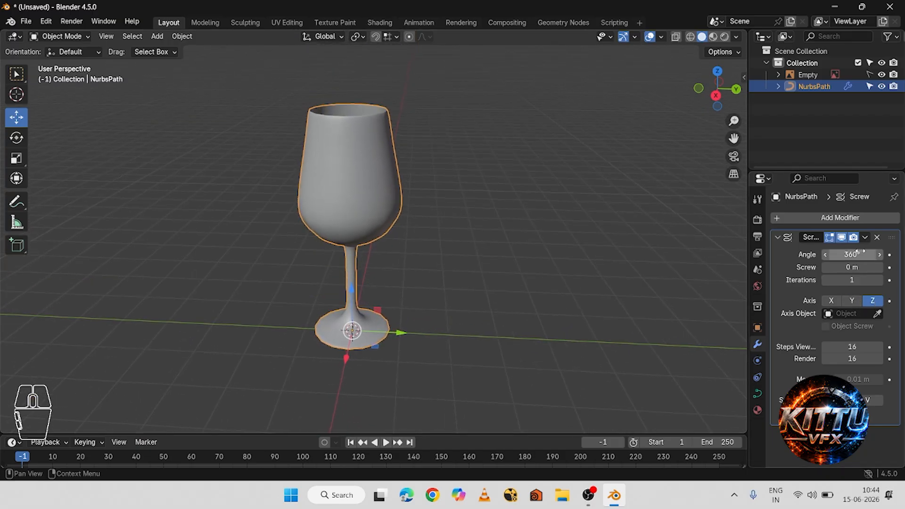
Try a Screw modifier angle of 411°, and set the angle back to 360°.
mouse_move(844, 255)
left_mouse_down()
mouse_move(688, 254)
mouse_move(889, 254)
mouse_move(847, 255)
left_mouse_up()
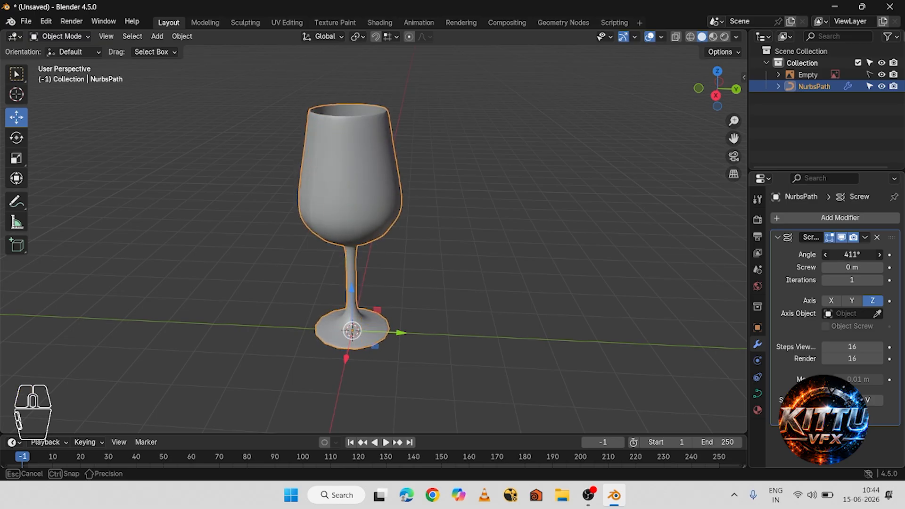
left_click(847, 254)
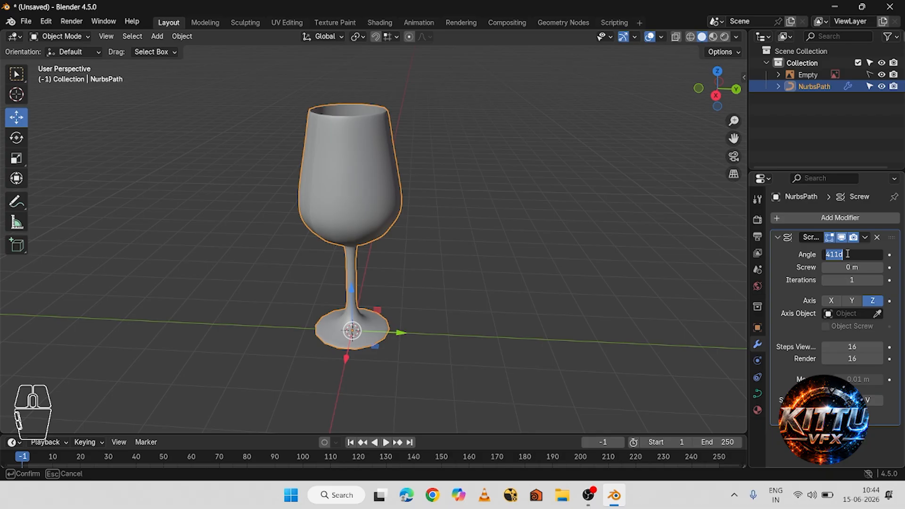
type("3")
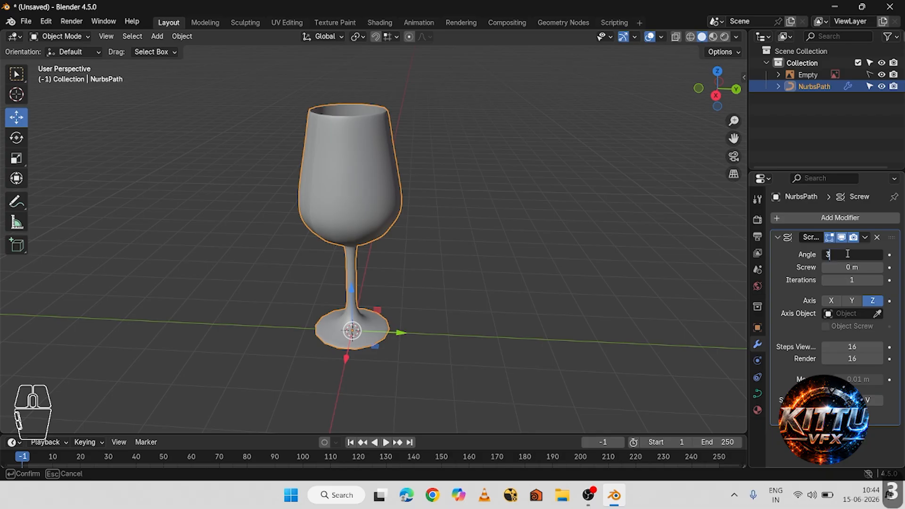
type("60")
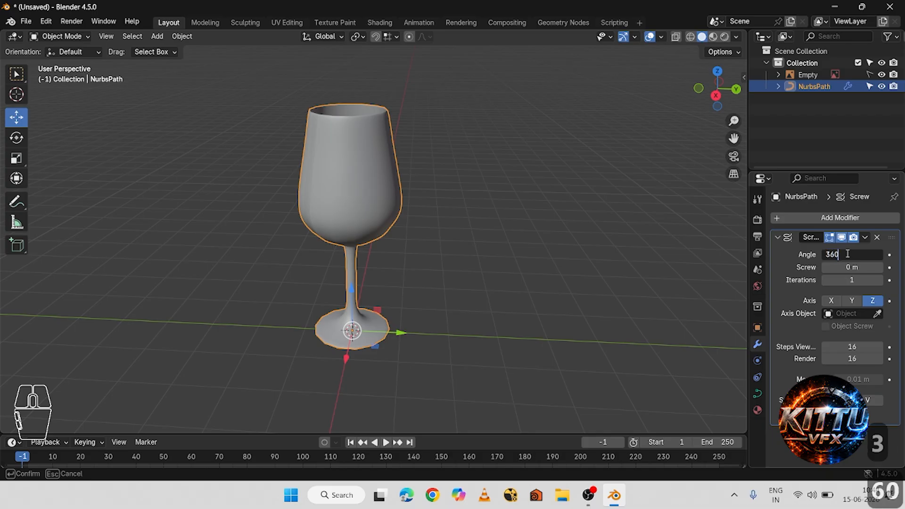
key("Return")
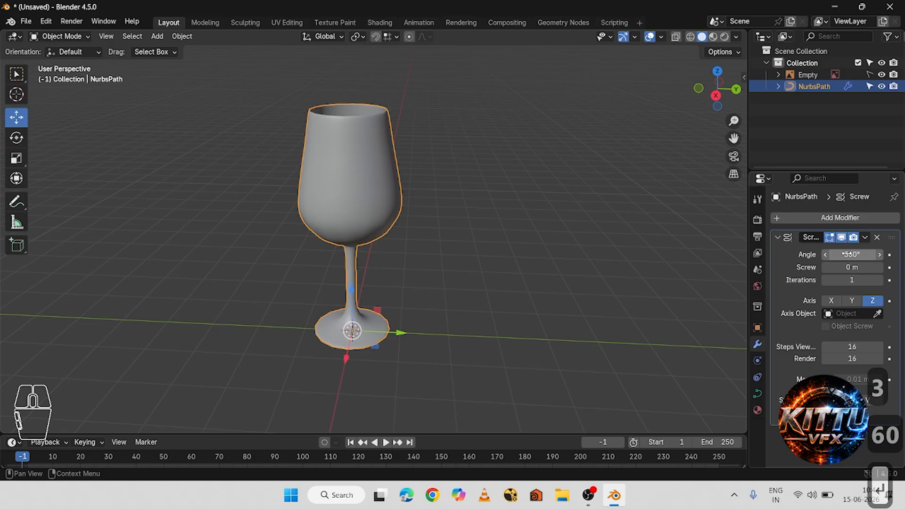
Try the Y and X axes in the Screw modifier, and set the axis back to Z.
left_click(852, 301)
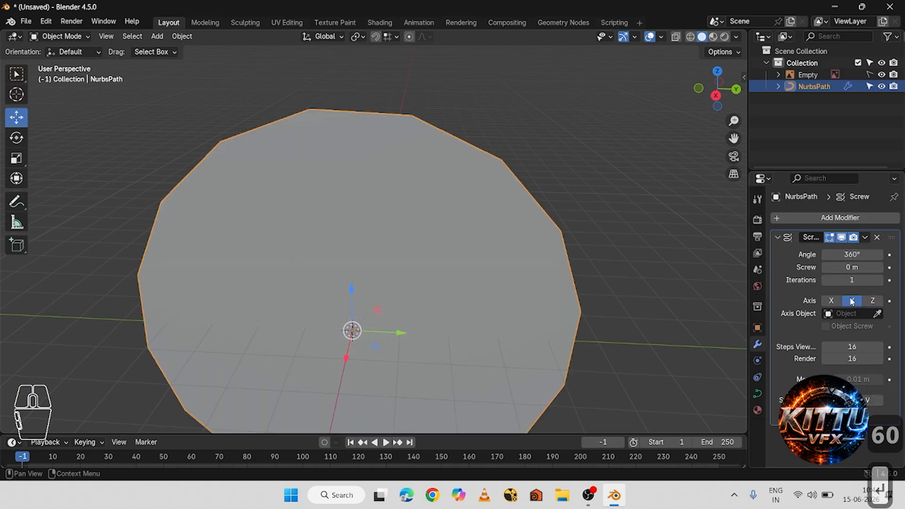
scroll(563, 250, "down", 3)
middle_click_drag(562, 258, 590, 264)
left_click(831, 300)
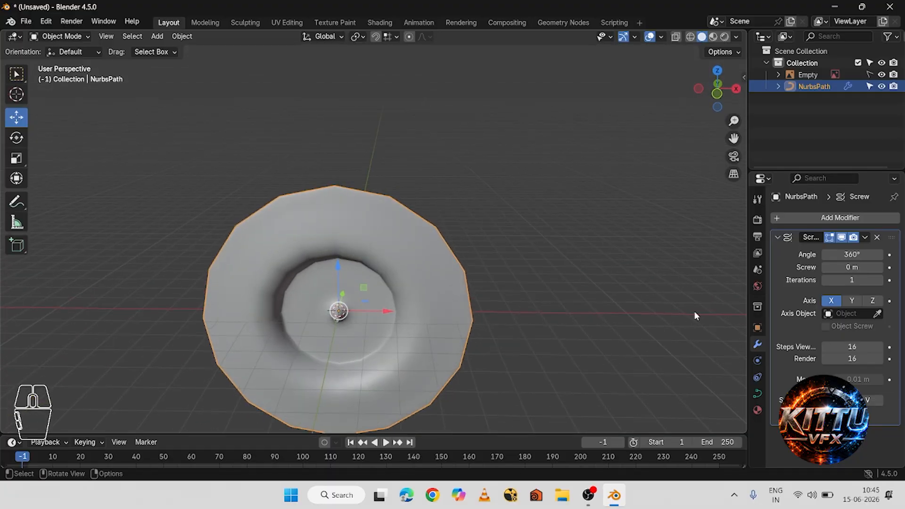
left_click(871, 300)
Examine the revolved glass up close, checking the smoothness of its bowl, rim, stem and base.
scroll(348, 255, "up", 5)
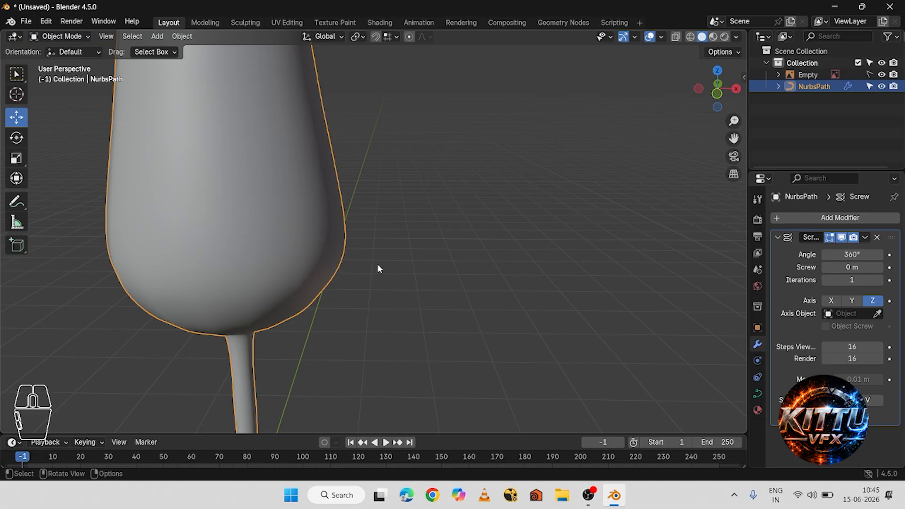
scroll(418, 222, "down", 6)
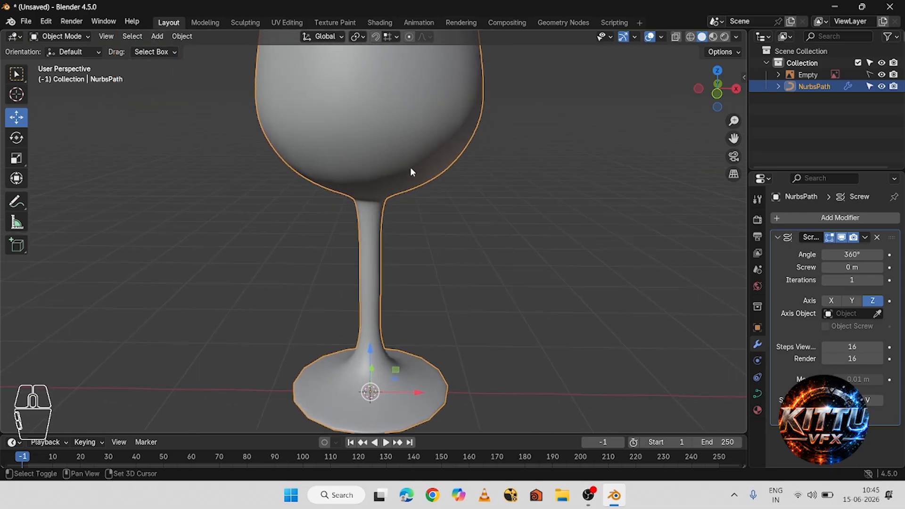
middle_click_drag(426, 255, 501, 305)
scroll(536, 253, "up", 5)
left_click(536, 252)
left_click(355, 204)
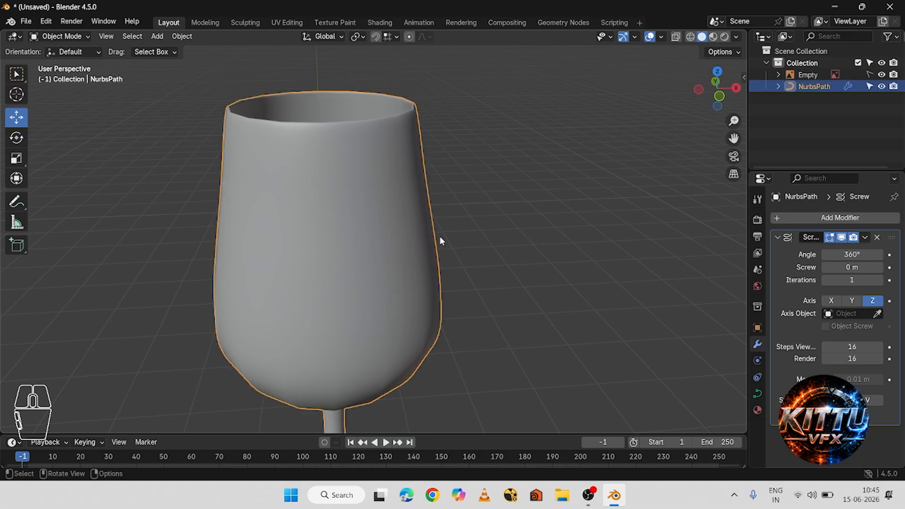
scroll(440, 238, "down", 4)
scroll(445, 255, "up", 2)
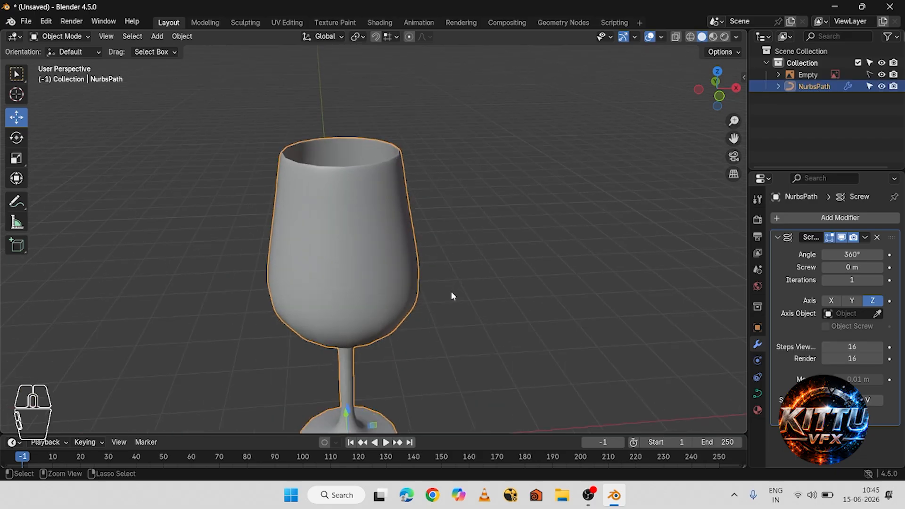
Add a level 3 Subdivision modifier to the glass and inspect the smoothed surface.
key("ctrl+3")
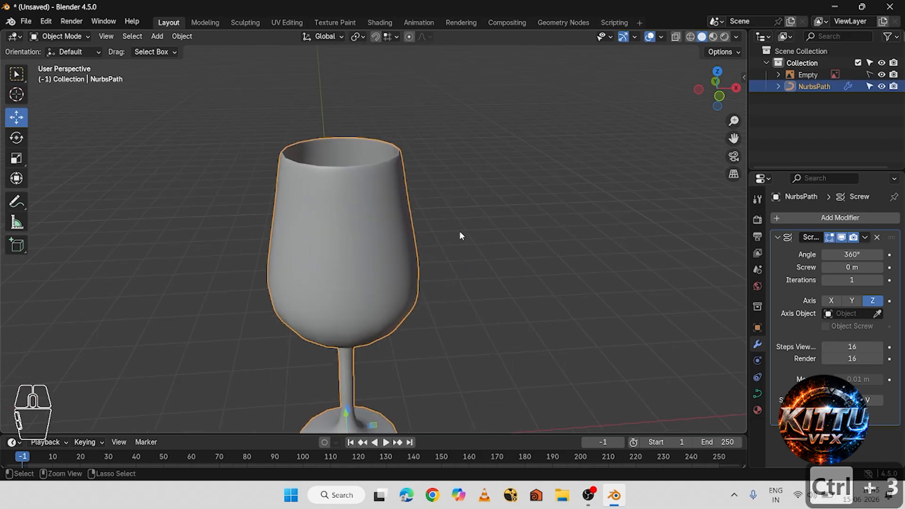
key("ctrl+3")
scroll(434, 284, "up", 3)
middle_click_drag(434, 284, 387, 234)
middle_click_drag(450, 243, 419, 250, "shift")
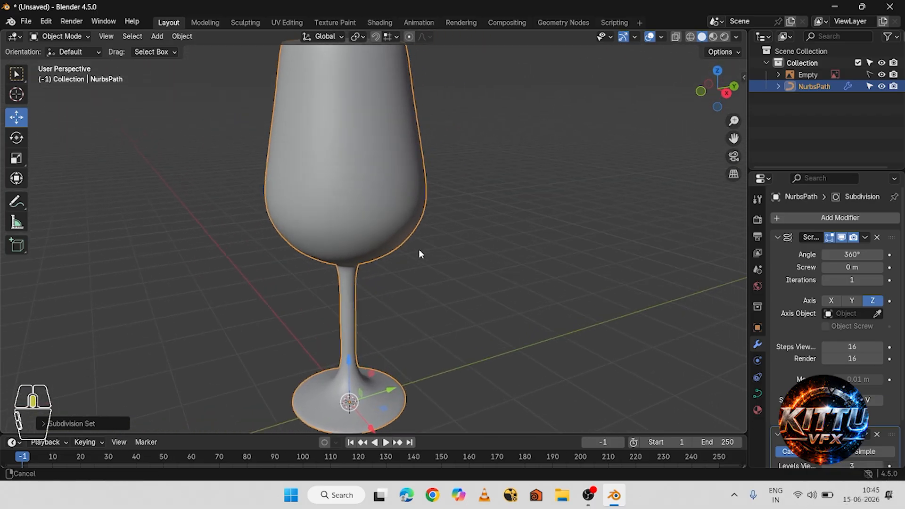
scroll(422, 262, "down", 3)
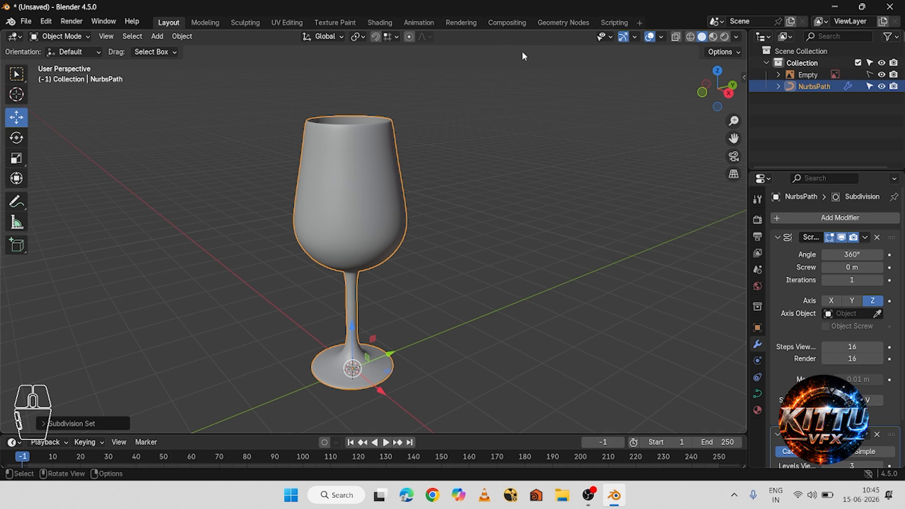
middle_click_drag(447, 217, 482, 212)
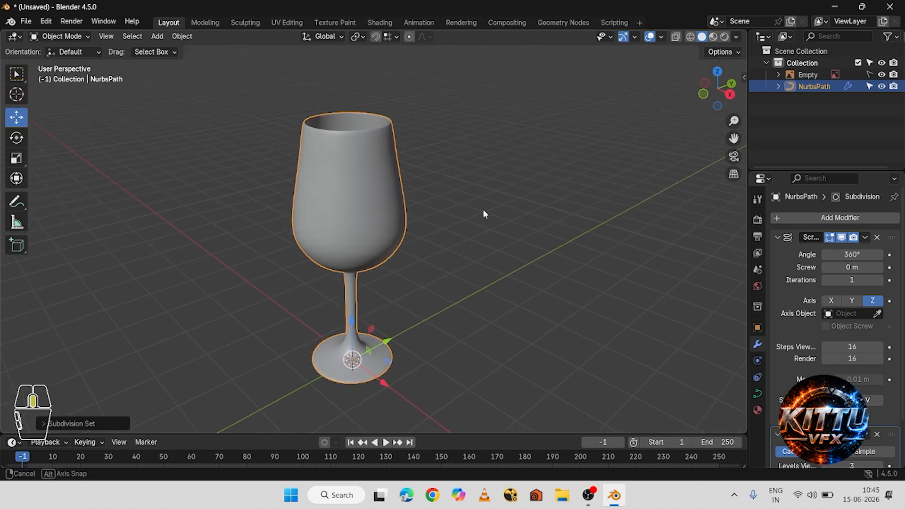
Enable Cavity in the viewport shading with its type set to Both, and deselect the glass.
left_click(737, 37)
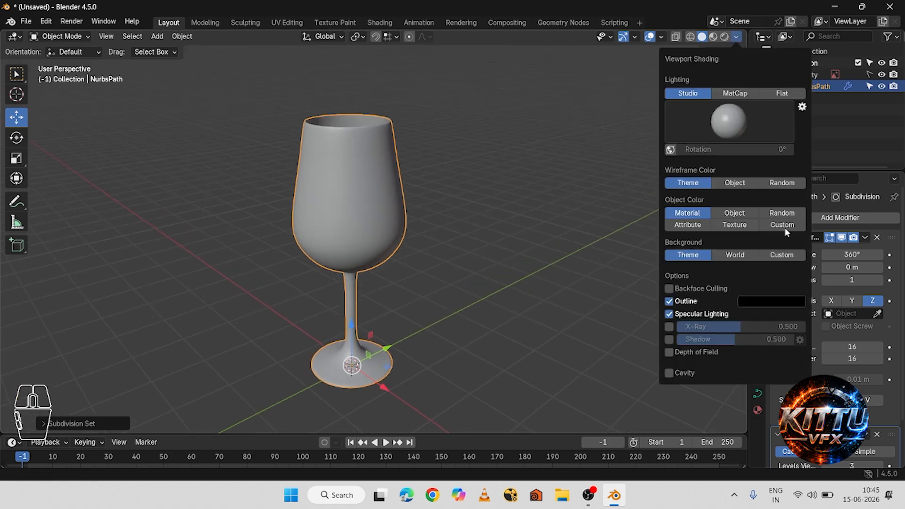
left_click(669, 374)
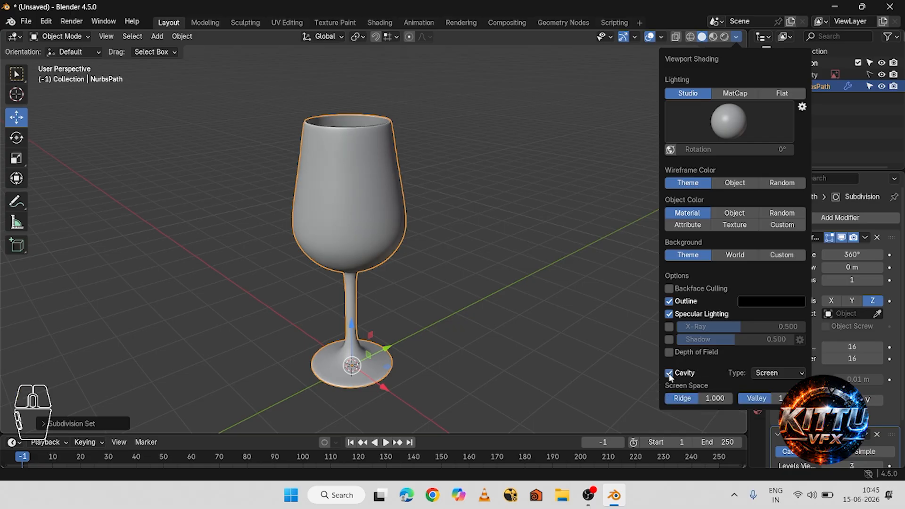
left_click(778, 372)
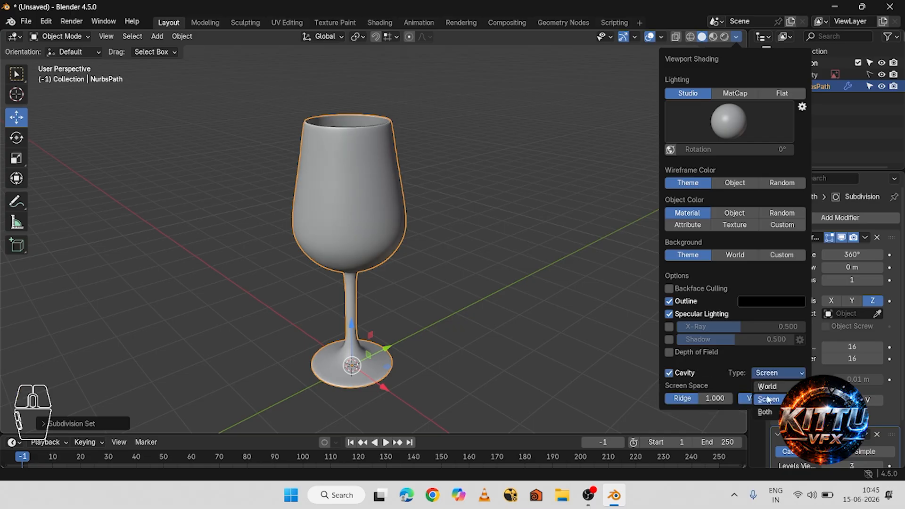
left_click(764, 413)
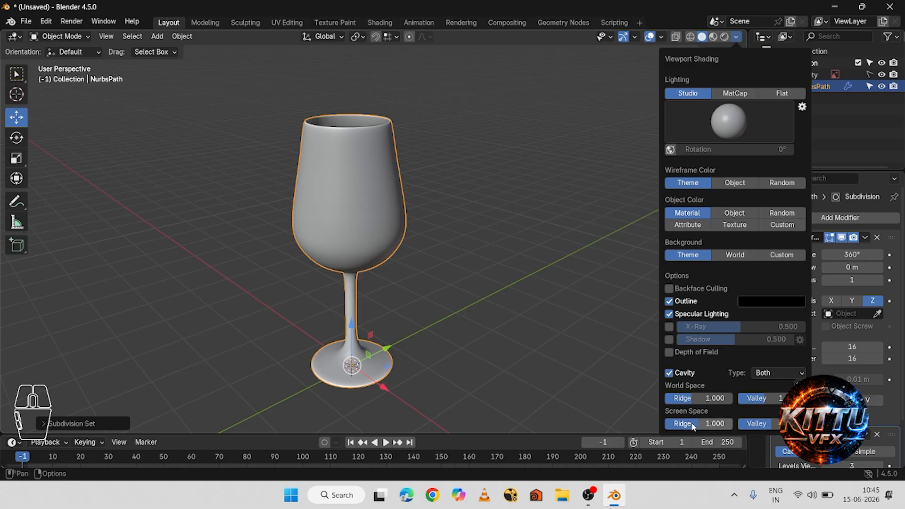
left_click(516, 242)
middle_click_drag(433, 197, 589, 187)
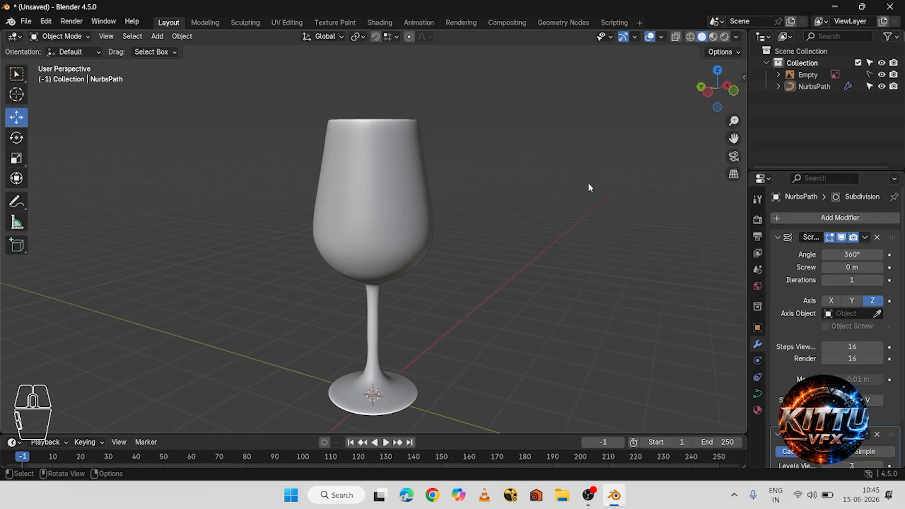
Save the wine glass scene to the Desktop as glass.blend.
left_click(26, 21)
left_click(77, 109)
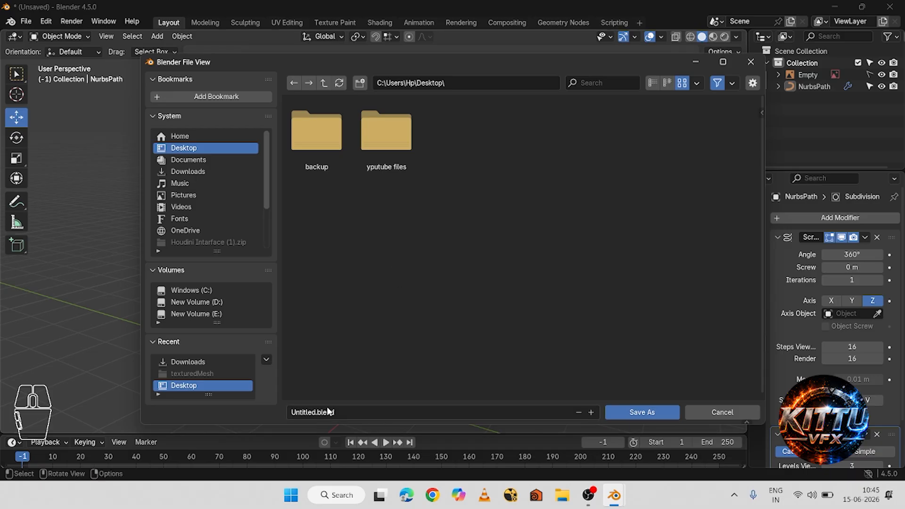
left_click(357, 414)
left_click(312, 412)
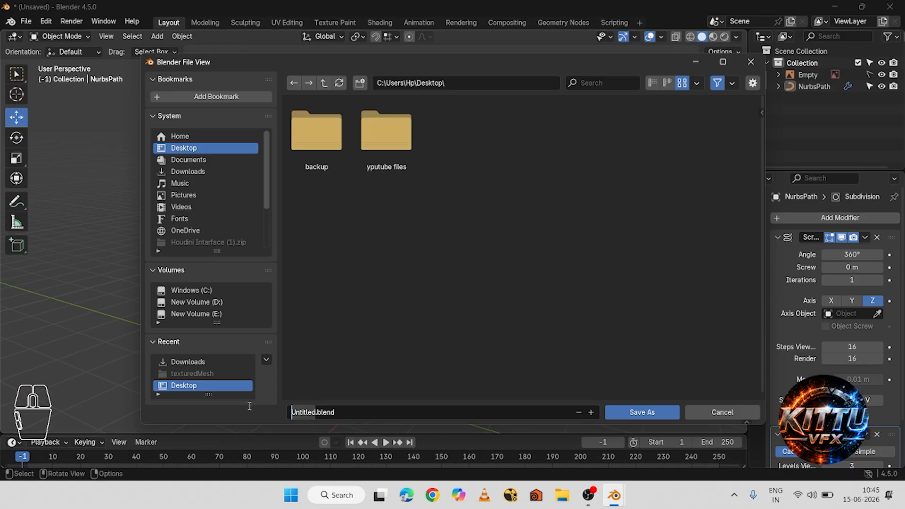
type("g")
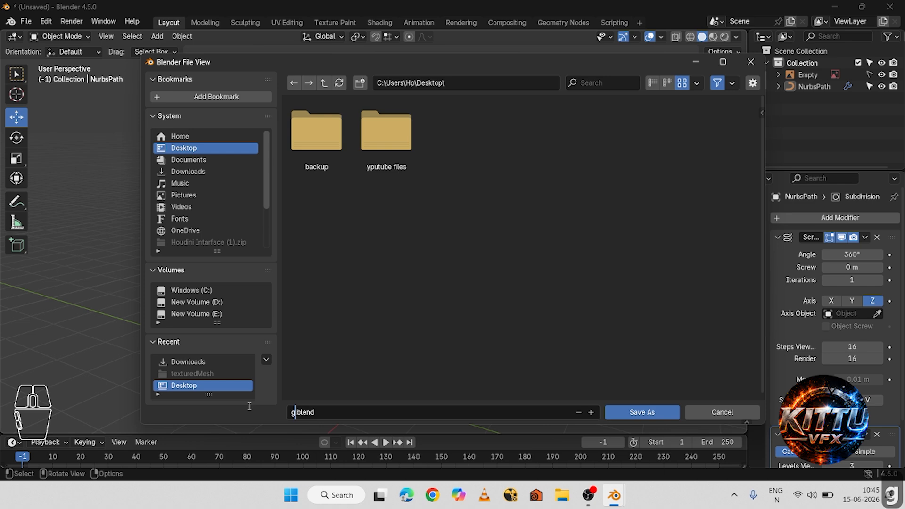
type("lass")
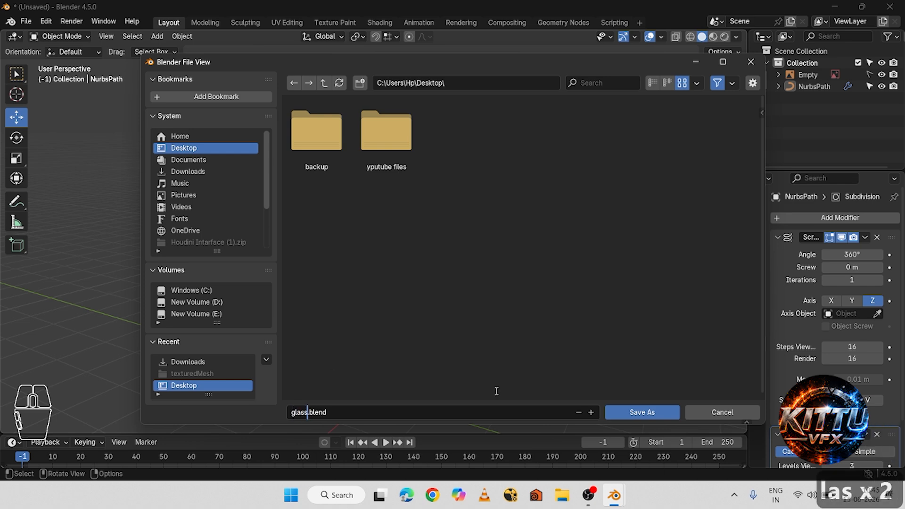
left_click(636, 412)
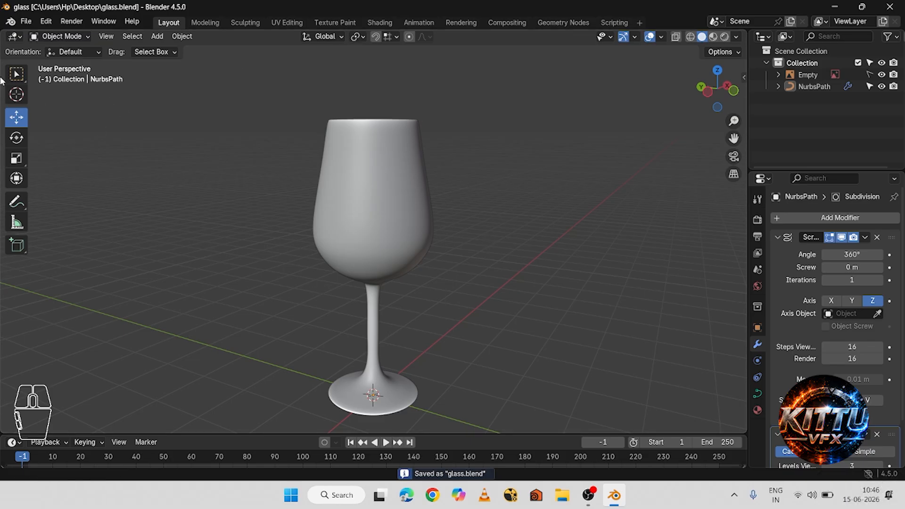
Start a new General file and delete the default camera, cube and light.
left_click(26, 21)
mouse_move(43, 34)
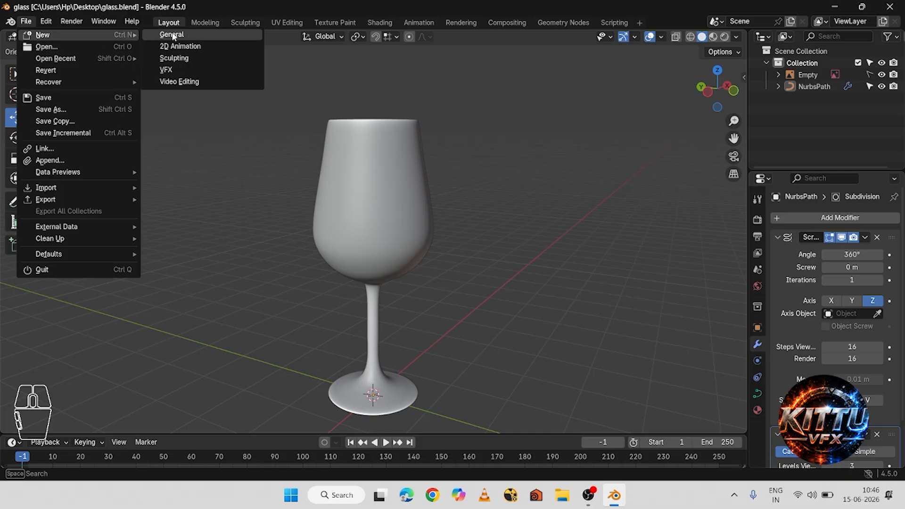
left_click(188, 32)
scroll(357, 258, "down", 3)
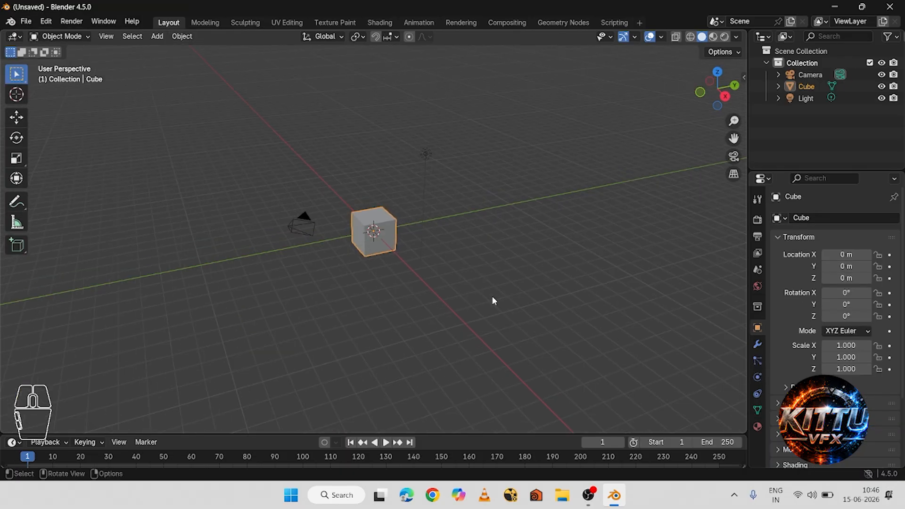
left_click_drag(492, 296, 201, 61)
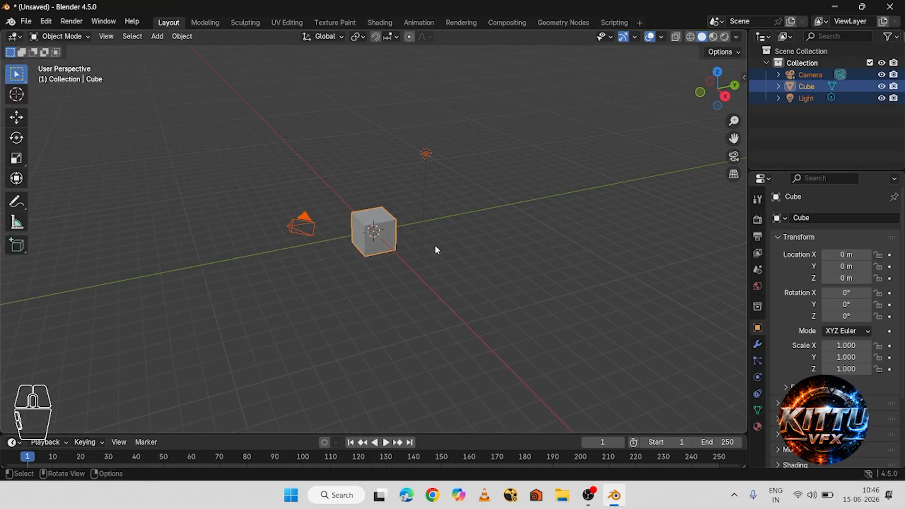
key("Delete")
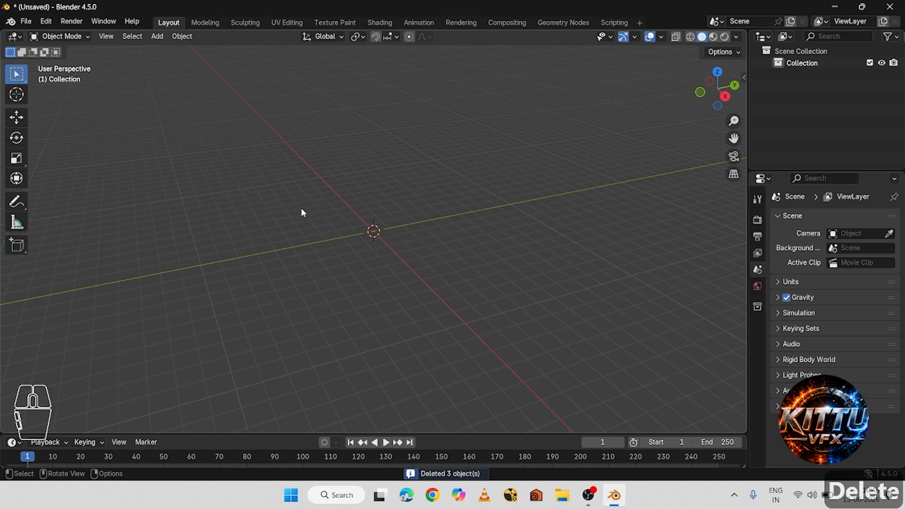
Switch to the front orthographic view and add the vase picture from the Downloads folder as an image empty.
middle_click_drag(460, 267, 494, 273, "alt")
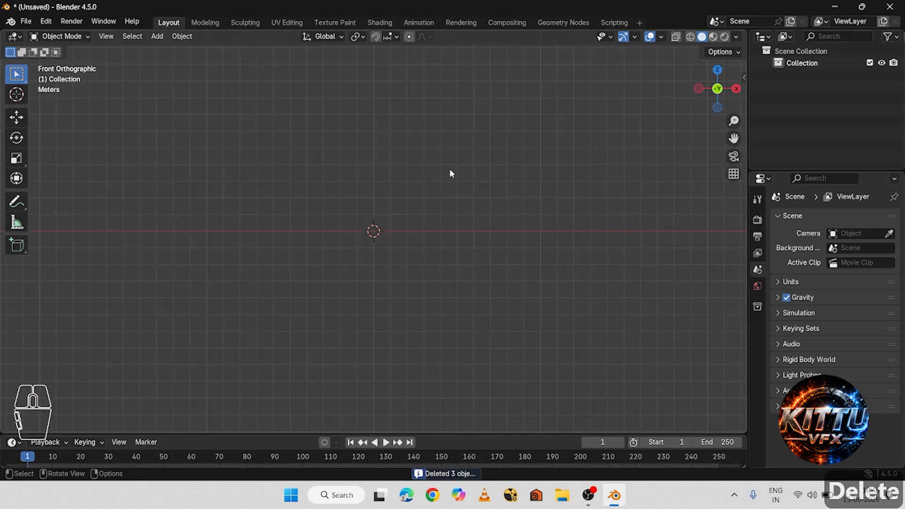
key("shift+a")
mouse_move(410, 305)
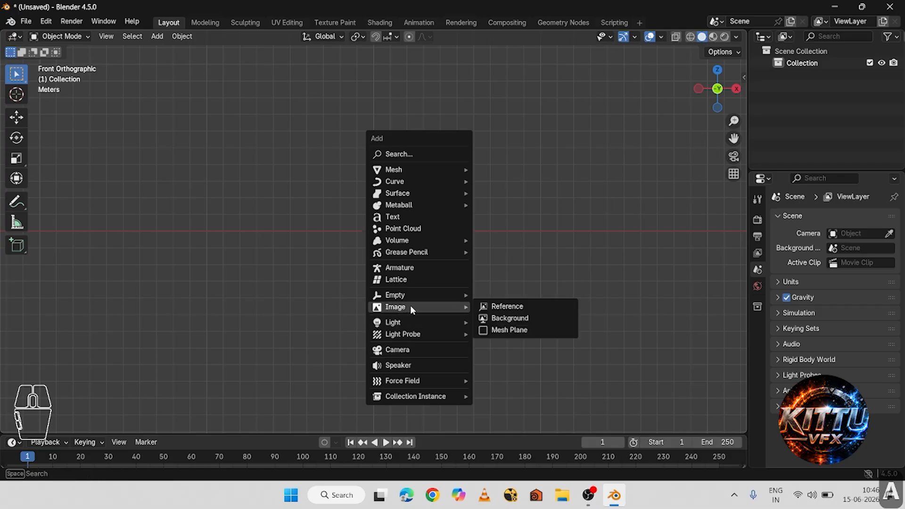
left_click(516, 324)
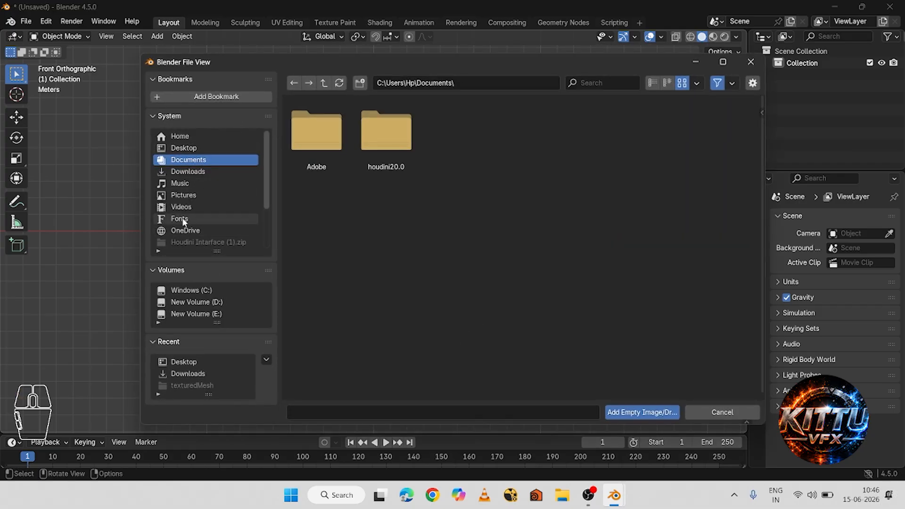
scroll(197, 220, "down", 3)
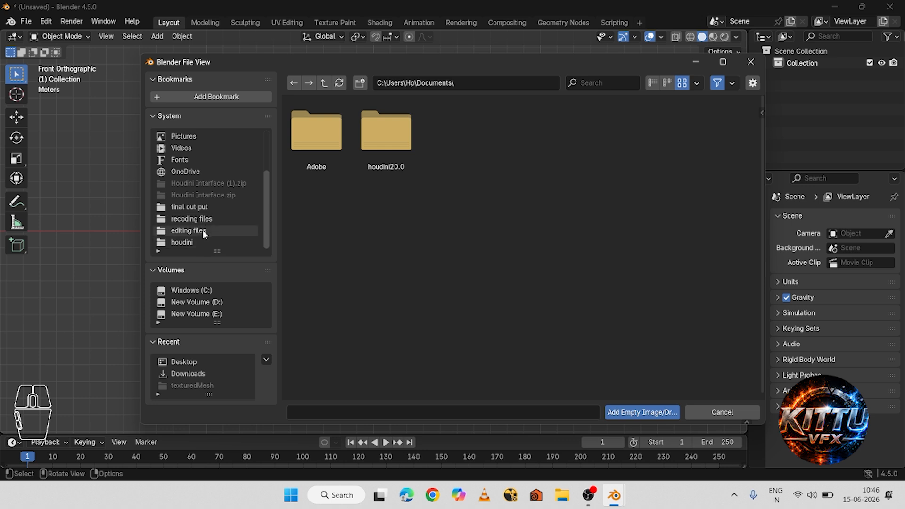
scroll(203, 225, "up", 3)
left_click(179, 173)
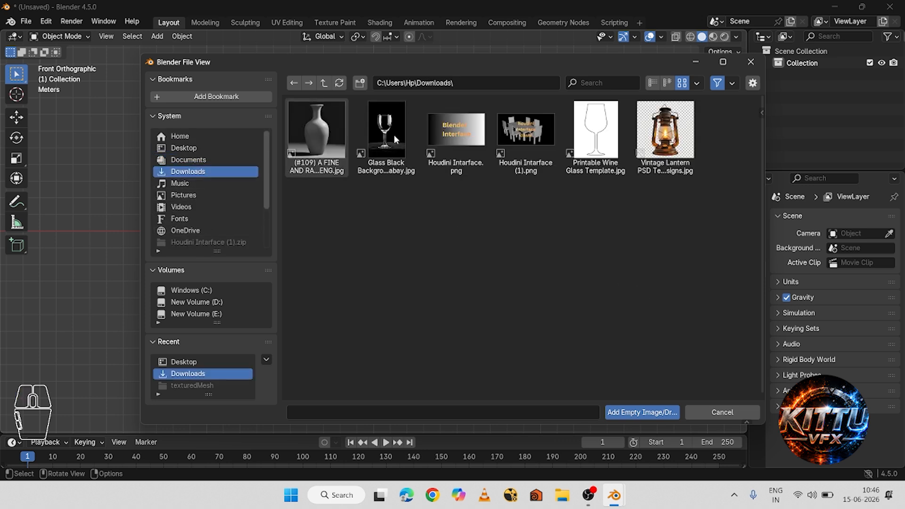
left_click(306, 143)
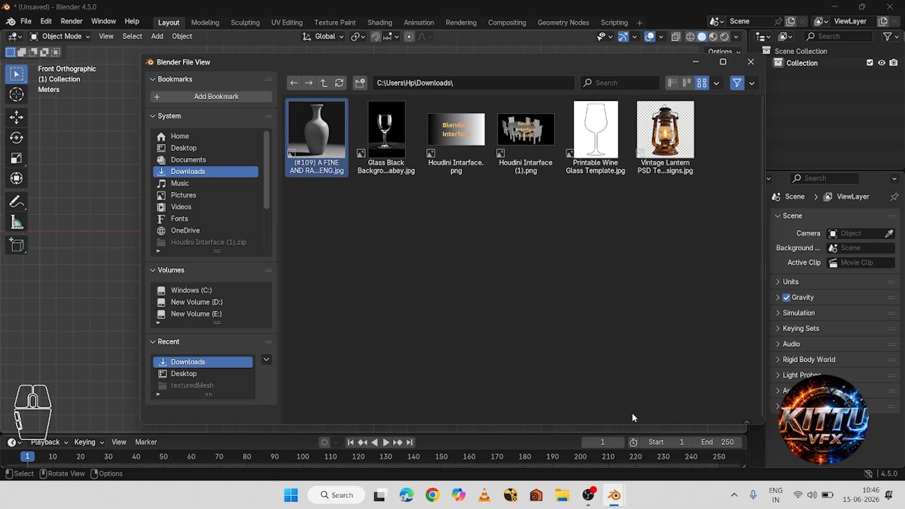
left_click(634, 413)
scroll(461, 279, "up", 6)
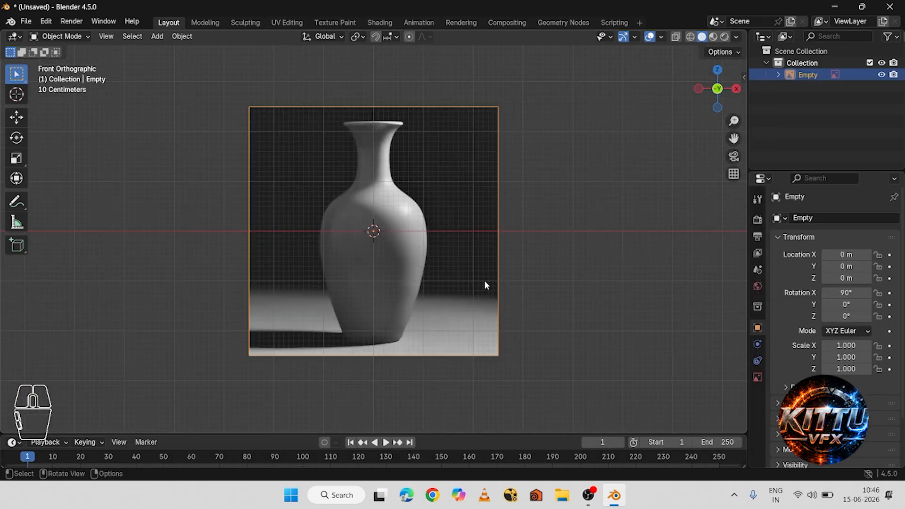
Show the Selectable restriction column in the Outliner and make the vase image unselectable.
left_click(574, 296)
left_click_drag(576, 366, 481, 247)
left_click(887, 37)
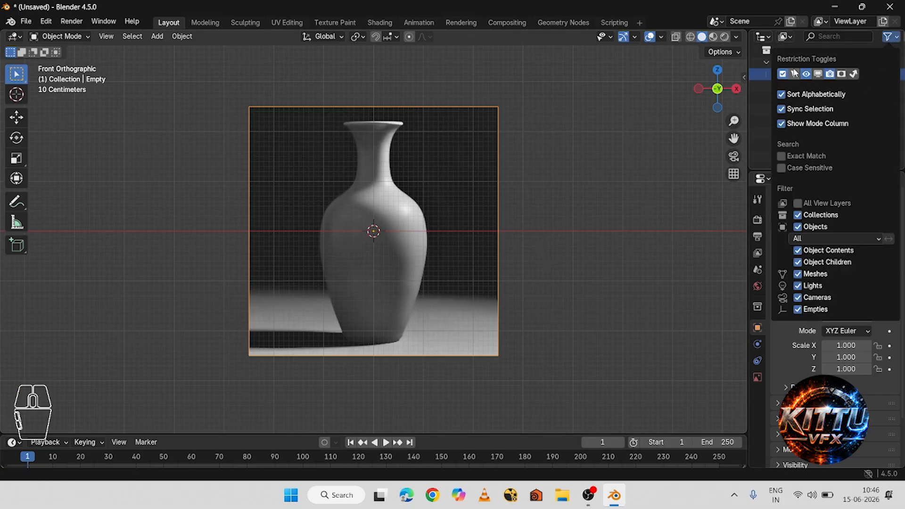
left_click(795, 76)
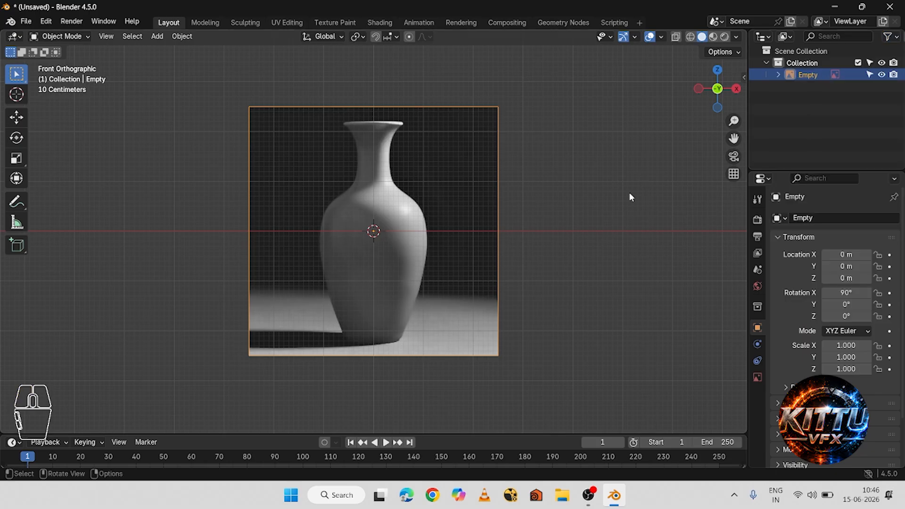
left_click(629, 194)
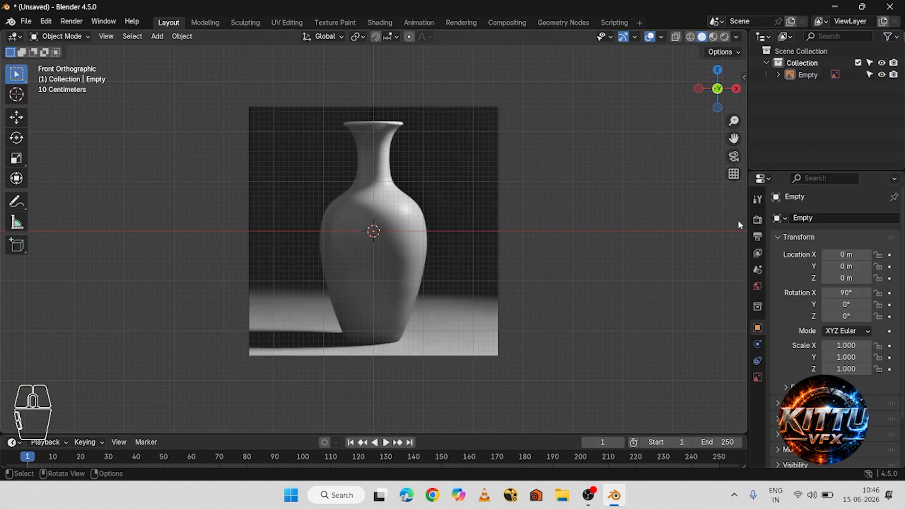
left_click(870, 75)
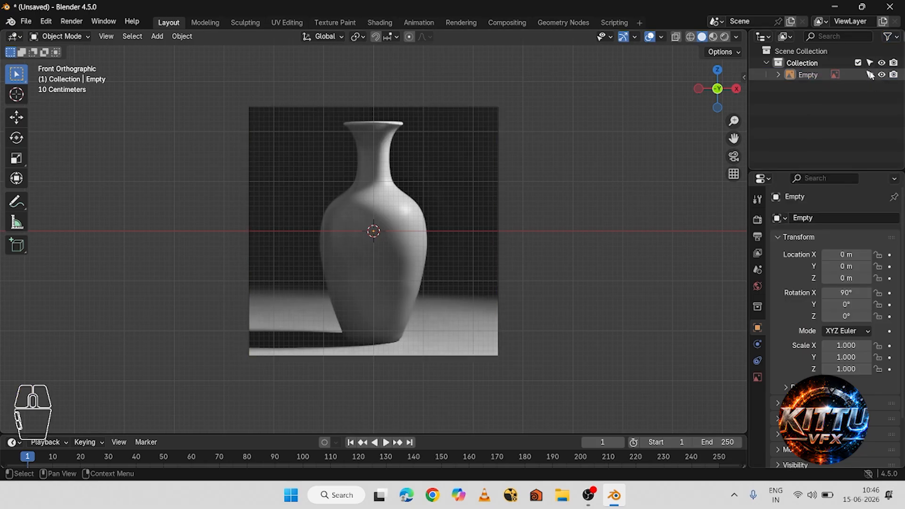
Make the vase image selectable again in the Outliner and select it in the viewport.
left_click_drag(493, 147, 462, 114)
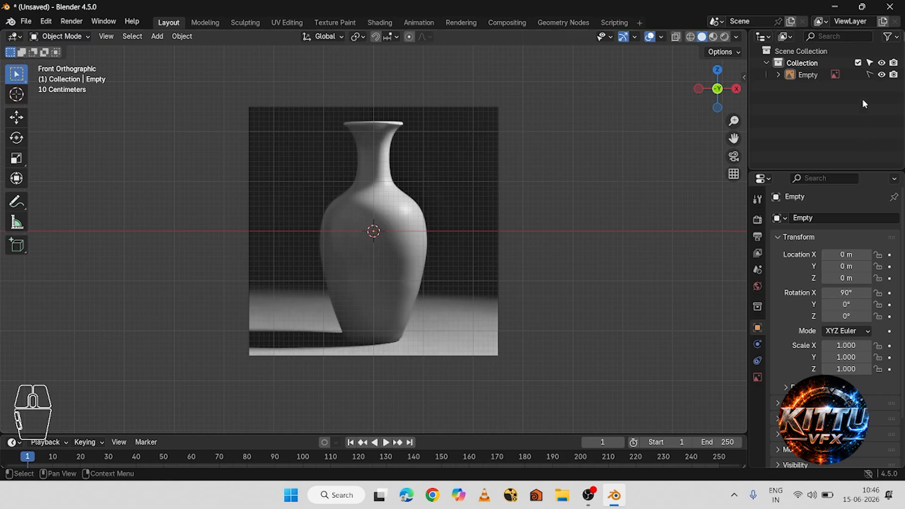
left_click(869, 76)
left_click(477, 127)
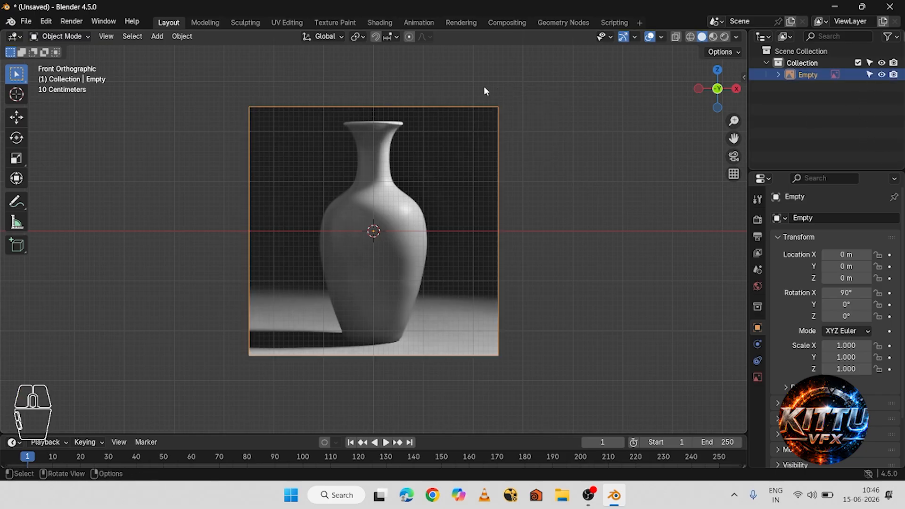
left_click(557, 151)
left_click(476, 250)
left_click(563, 265)
left_click(482, 217)
Move the vase image up along Z to about 2.28 m so the vase's base rests on the X axis.
left_click(18, 118)
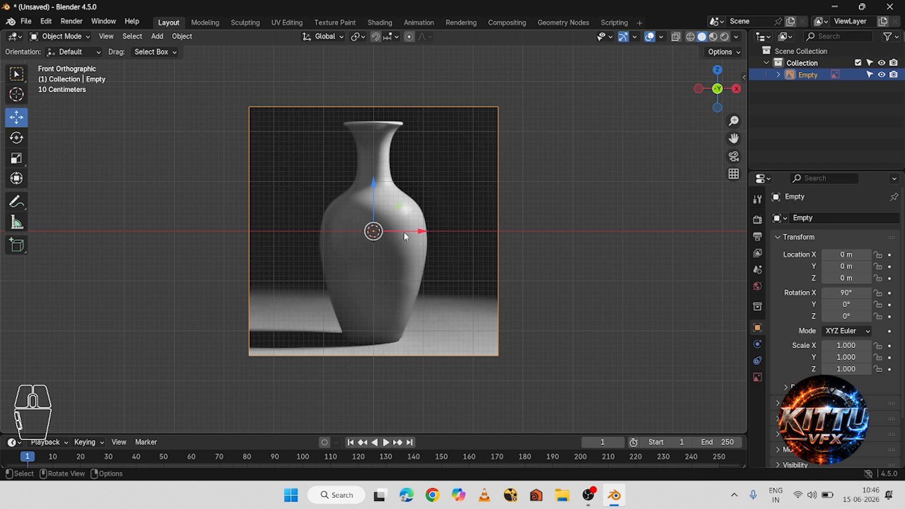
left_click_drag(370, 186, 372, 69)
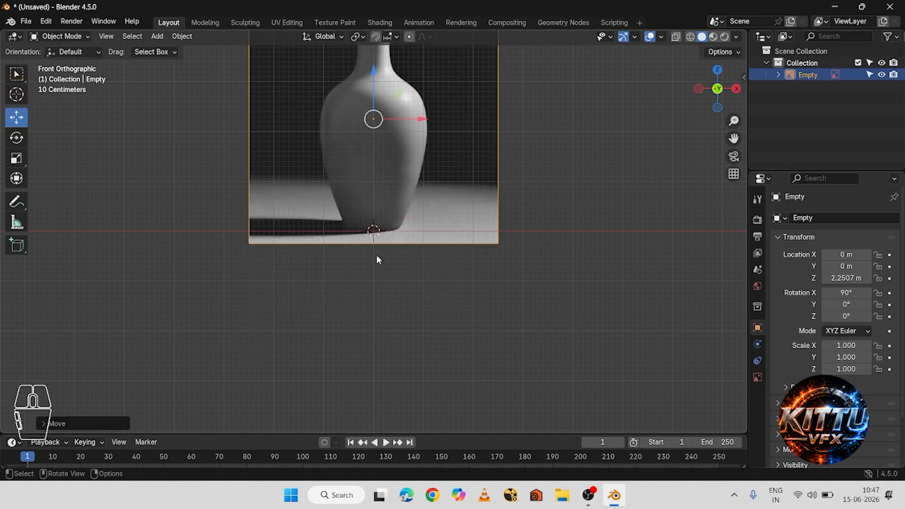
scroll(423, 231, "up", 4)
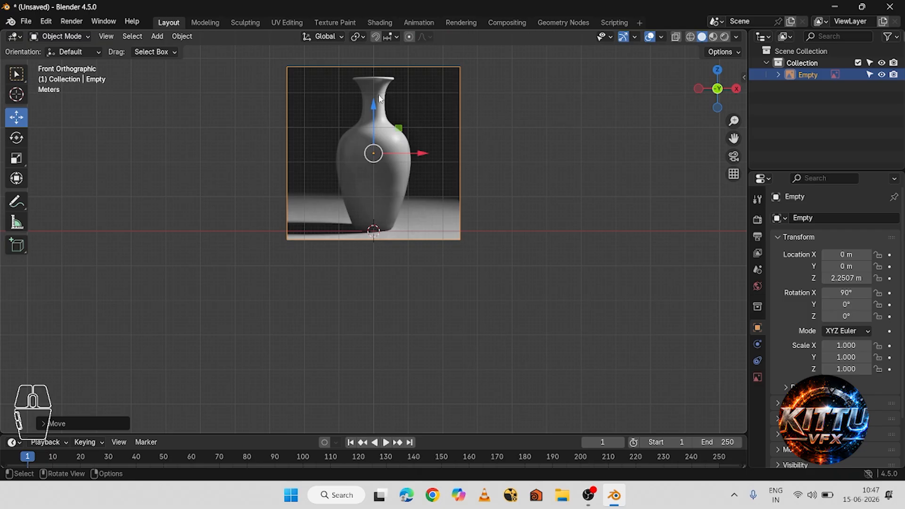
left_click_drag(379, 98, 374, 100)
left_click(558, 168)
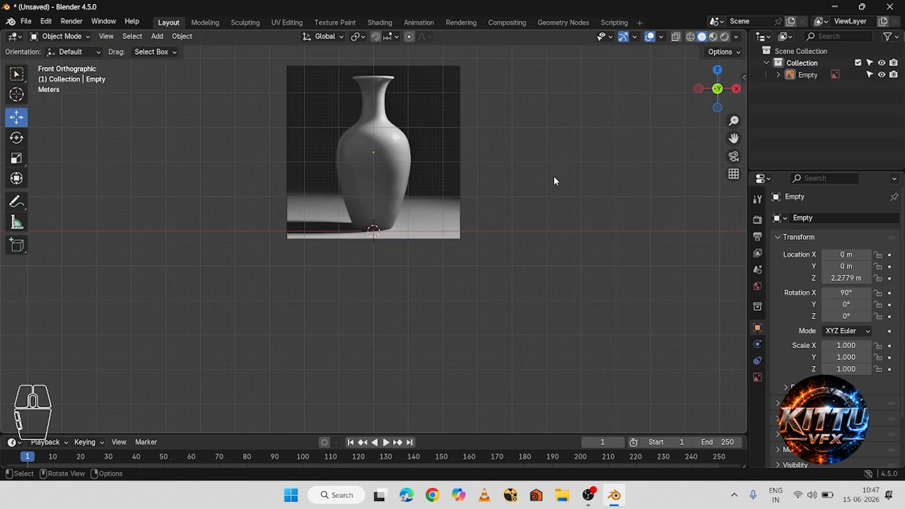
Make the vase image unselectable again in the Outliner and test it by trying to select the image in the viewport.
middle_click_drag(489, 178, 501, 247, "shift")
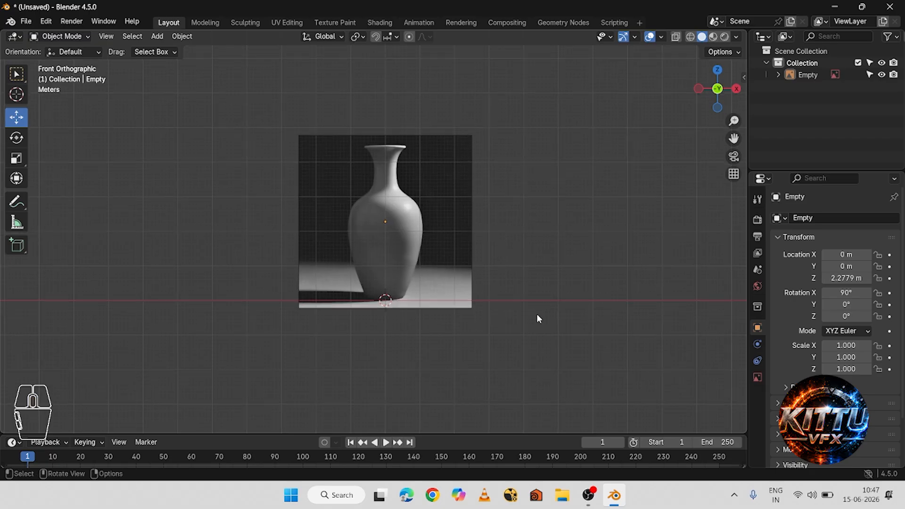
scroll(550, 305, "up", 3)
middle_click_drag(620, 277, 572, 269, "shift")
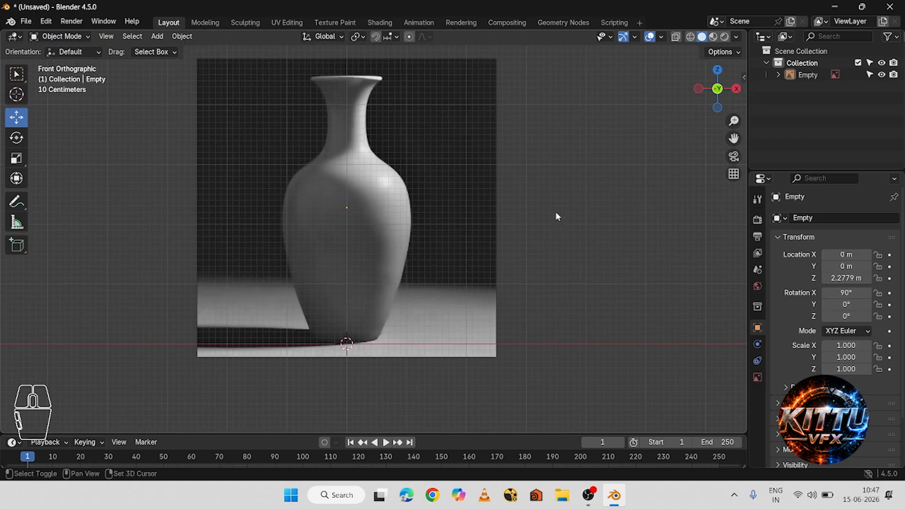
middle_click_drag(555, 218, 583, 240, "shift")
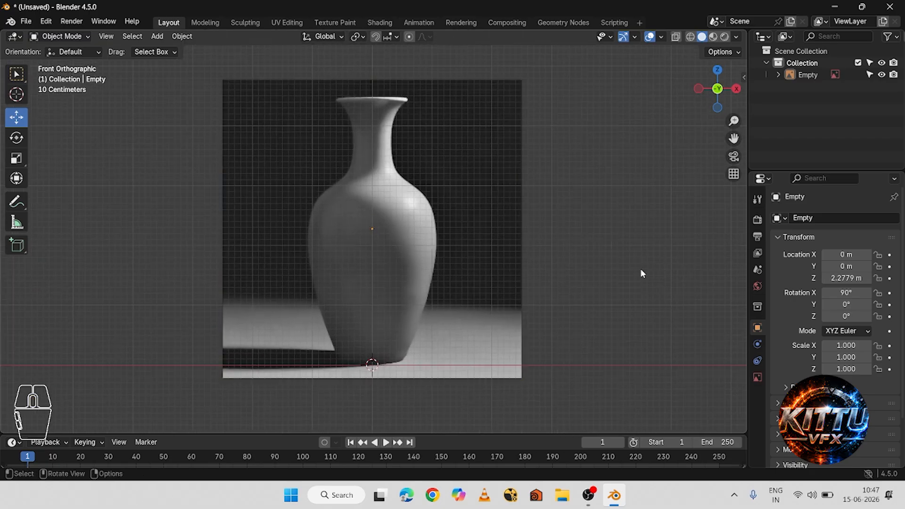
middle_click_drag(579, 226, 565, 240, "shift")
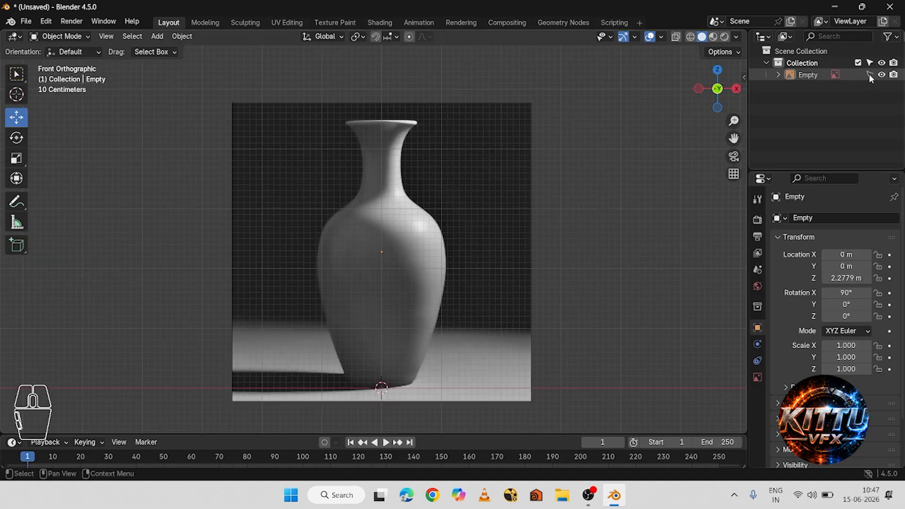
left_click(584, 175)
left_click_drag(610, 287, 398, 67)
left_click_drag(552, 248, 431, 147)
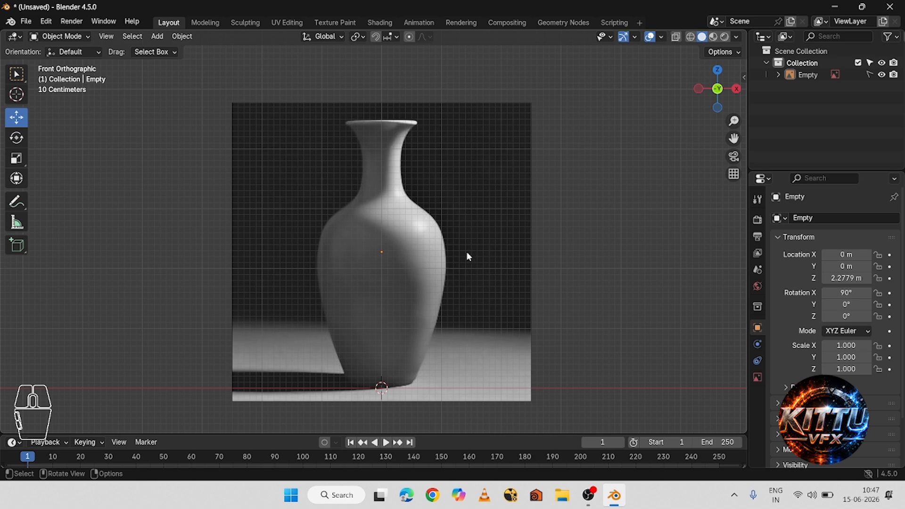
Add a Path curve at the world origin at the base of the vase.
key("shift+a")
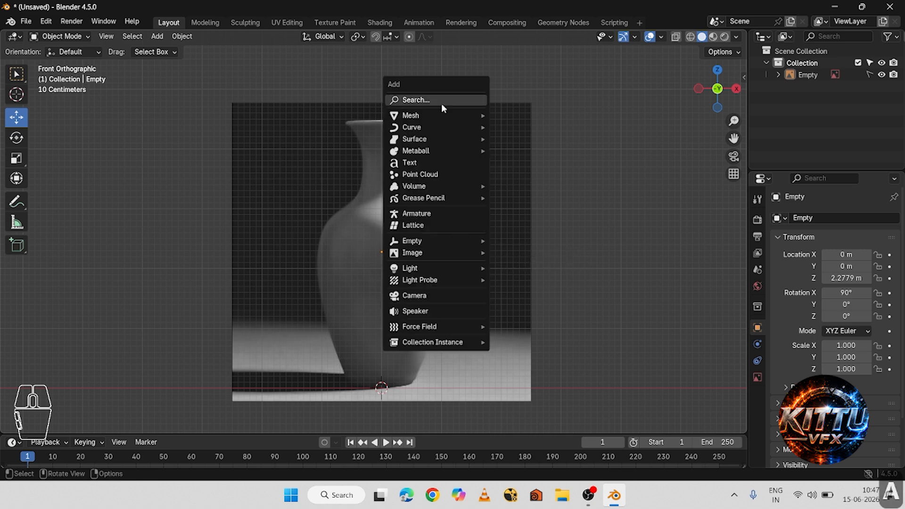
mouse_move(434, 127)
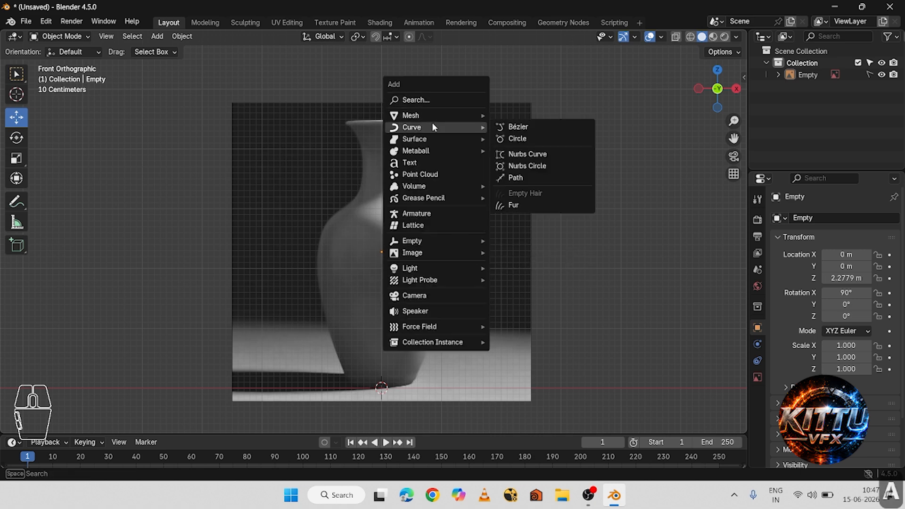
left_click(527, 176)
scroll(551, 306, "down", 3)
scroll(450, 314, "up", 2)
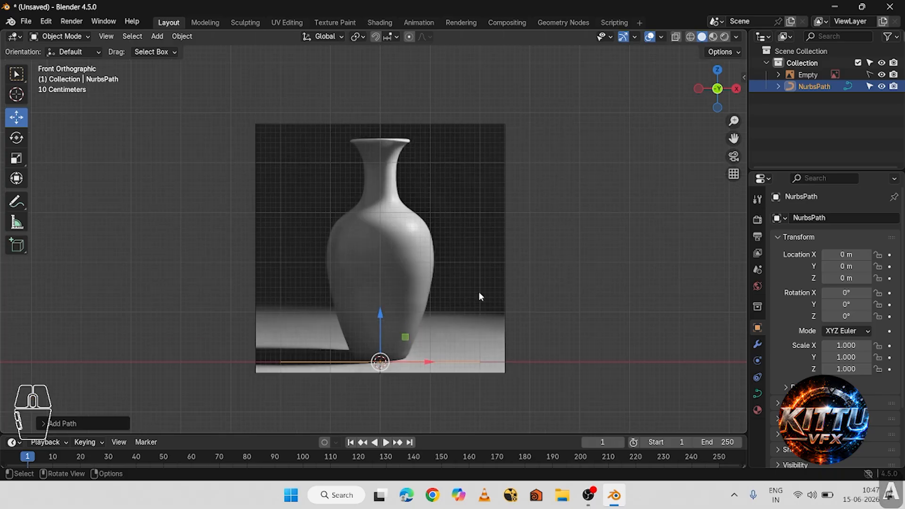
middle_click_drag(488, 294, 482, 195, "shift")
In Edit Mode, delete the path's two control points on the positive X side of the origin.
key("Tab")
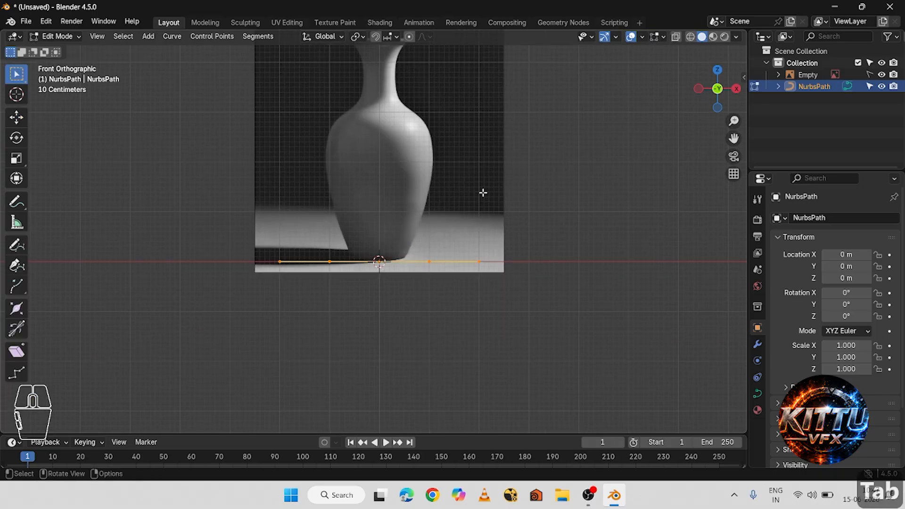
left_click_drag(608, 326, 168, 194)
left_click(580, 341)
left_click_drag(618, 336, 420, 233)
key("Delete")
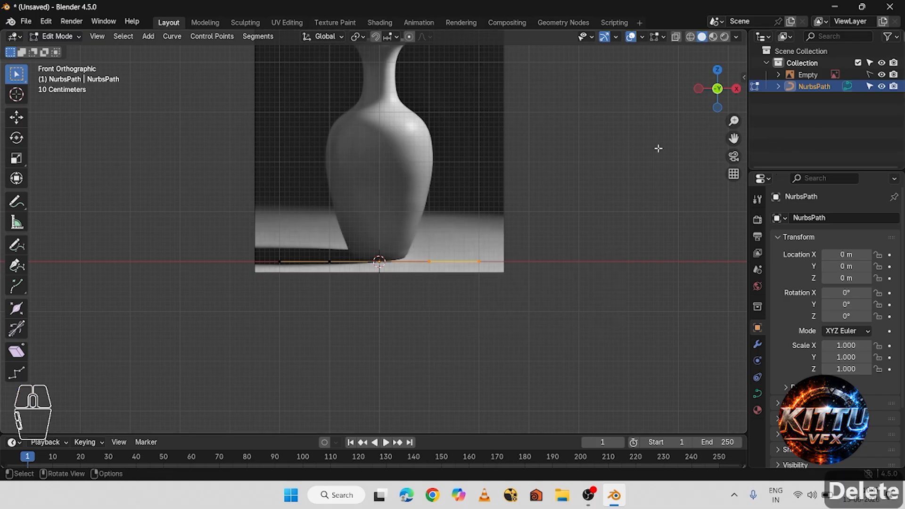
key("Delete")
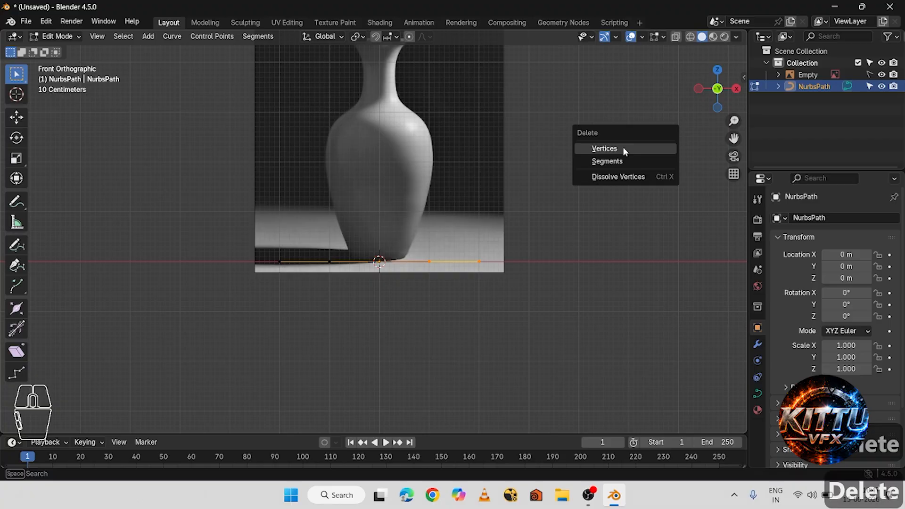
left_click(623, 148)
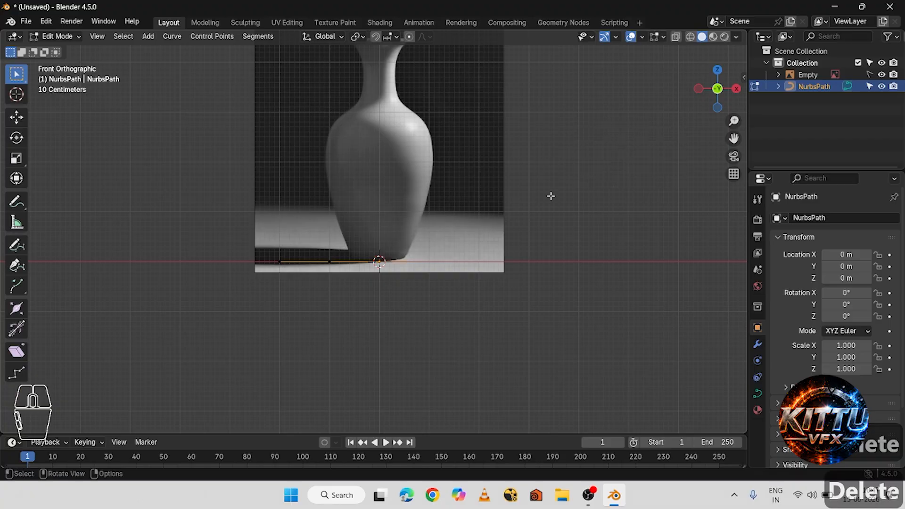
Move the path's middle point close to the origin and its end point to the vase's lower-left base corner.
scroll(325, 372, "up", 6)
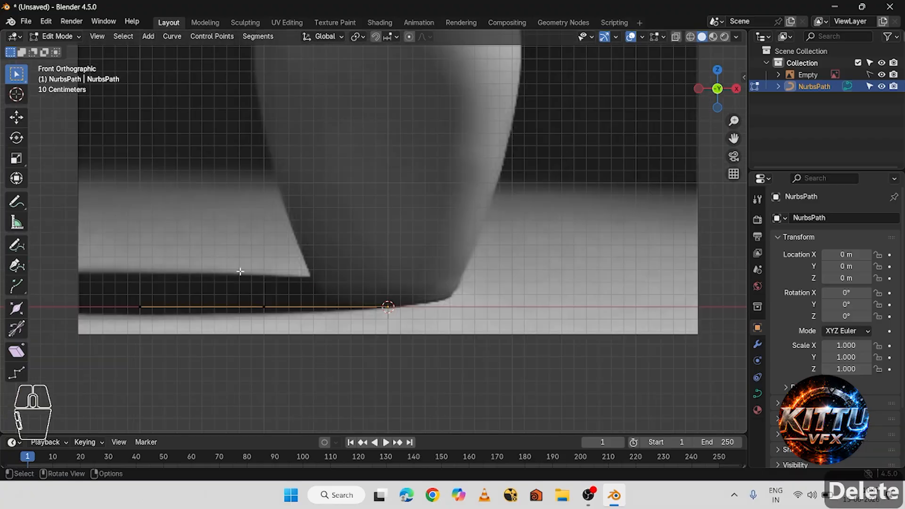
left_click_drag(240, 272, 292, 325)
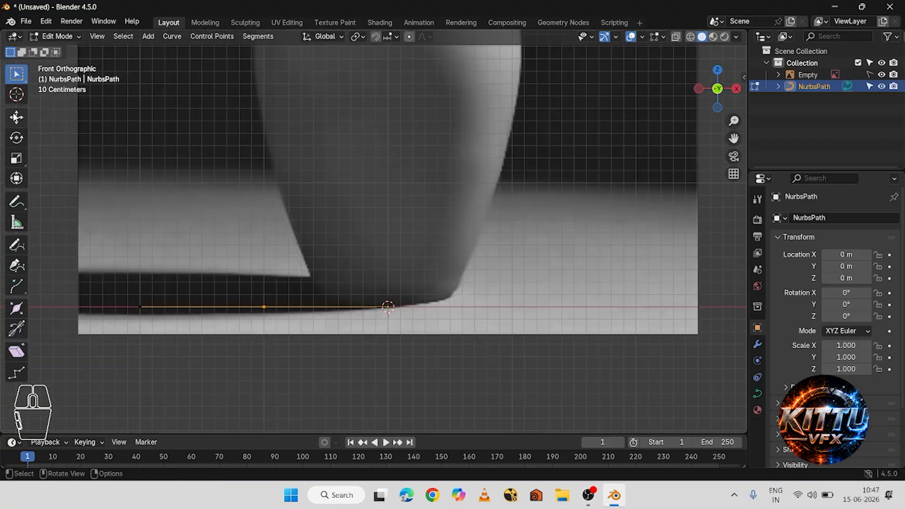
left_click(16, 118)
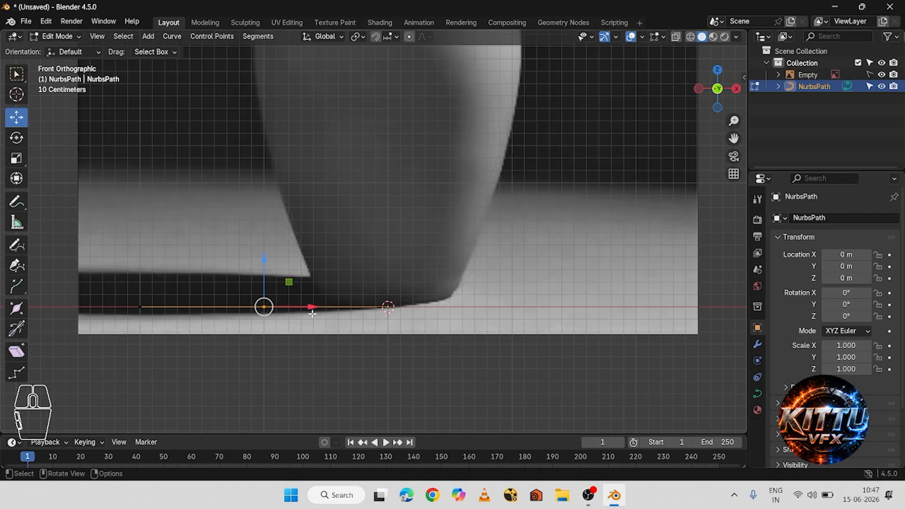
left_click_drag(311, 307, 402, 306)
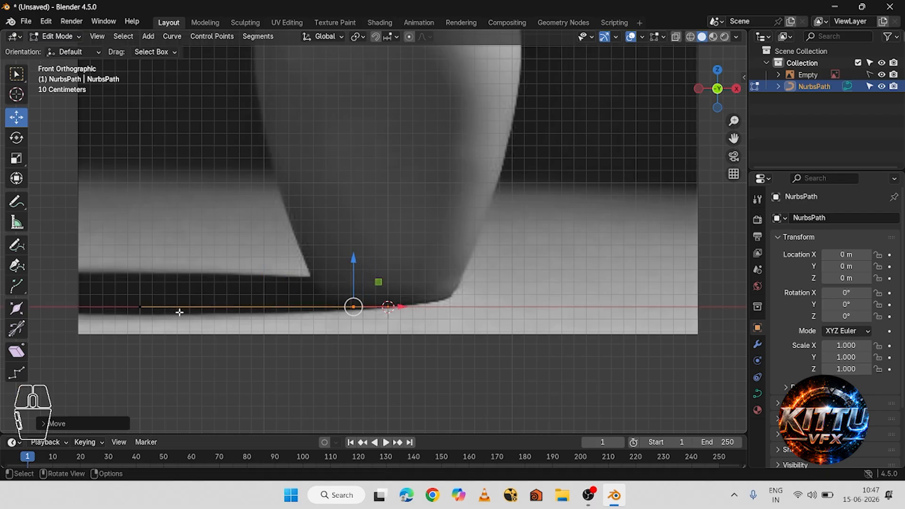
left_click_drag(116, 284, 365, 307)
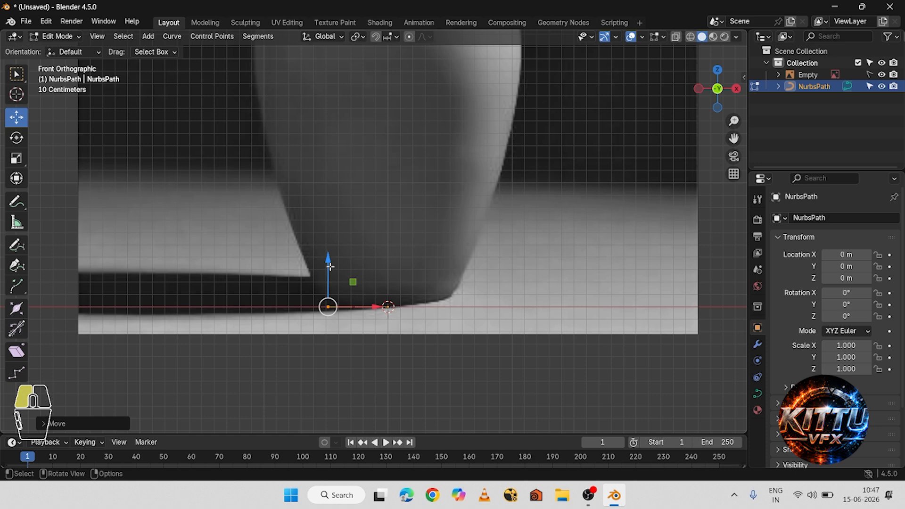
left_click_drag(330, 267, 307, 259)
Extrude five curve points from the base corner up the left outline of the vase body to just below the shoulder.
left_click(307, 259)
key("e")
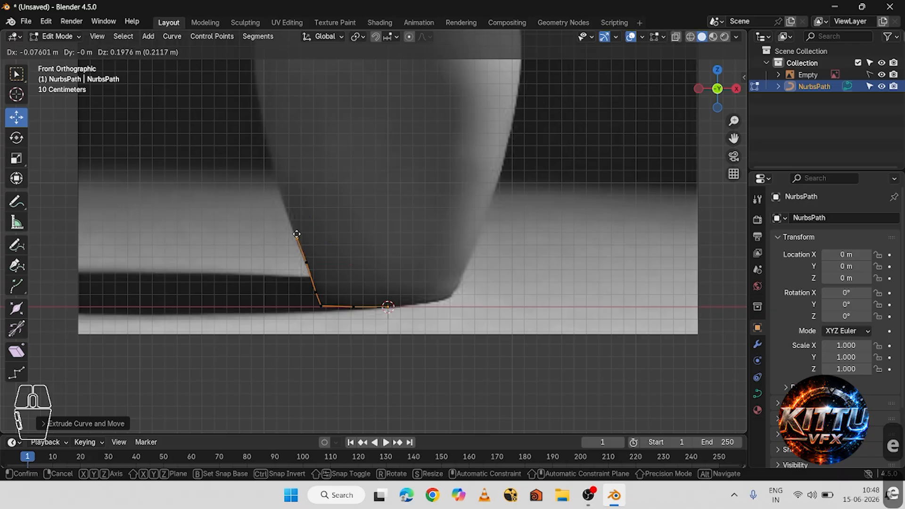
left_click(281, 192)
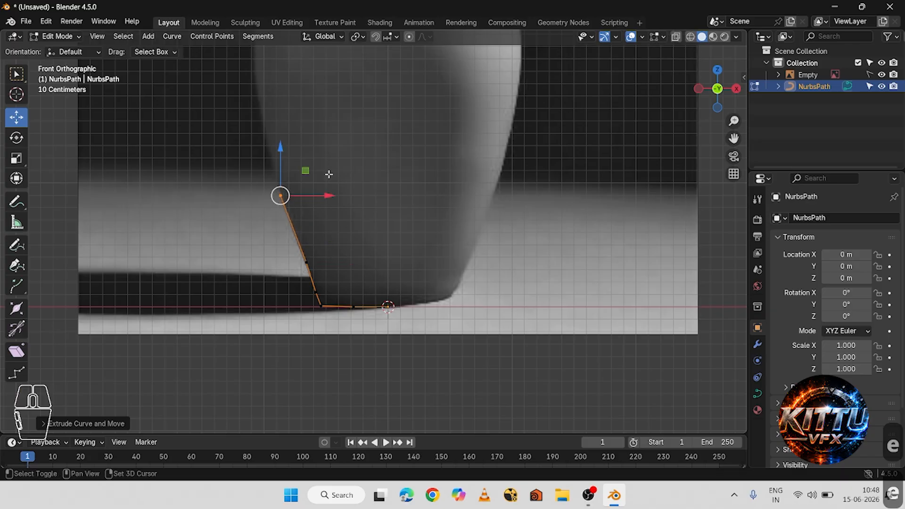
middle_click_drag(329, 181, 368, 330, "shift")
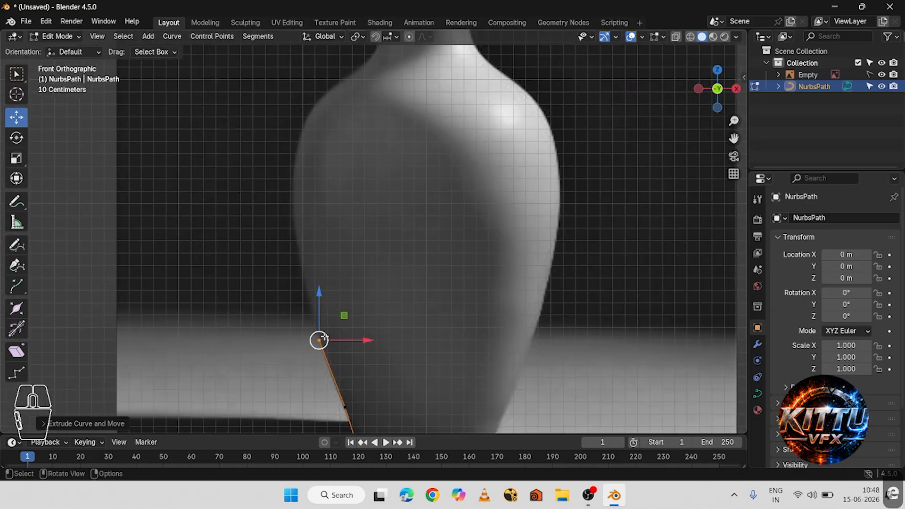
key("e")
left_click(303, 268)
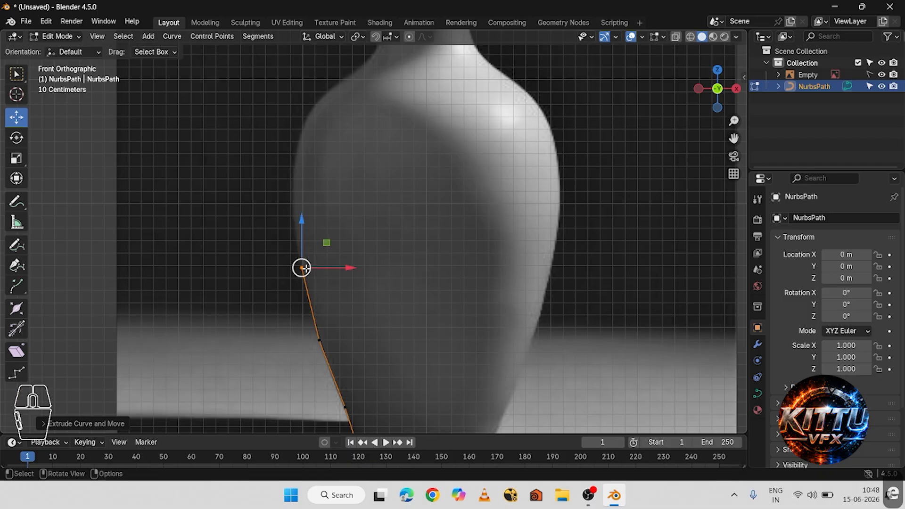
key("e")
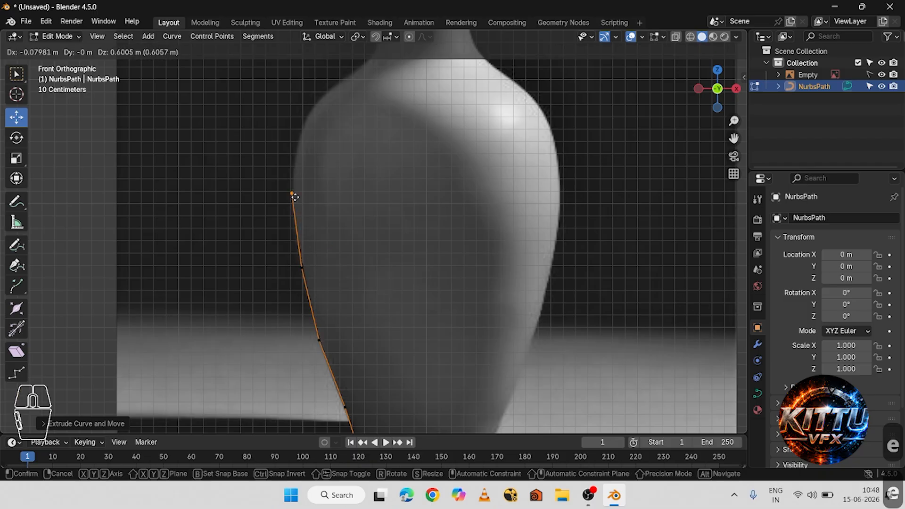
left_click(293, 194)
key("e")
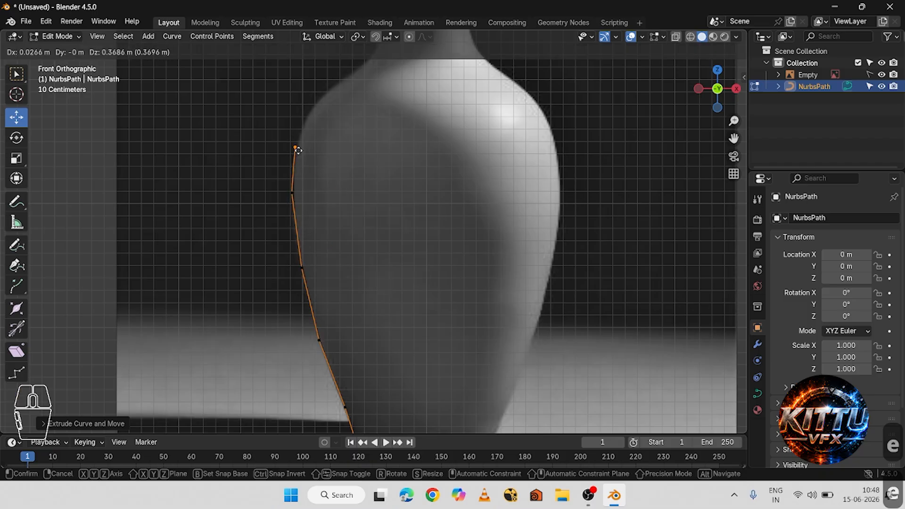
left_click(298, 138)
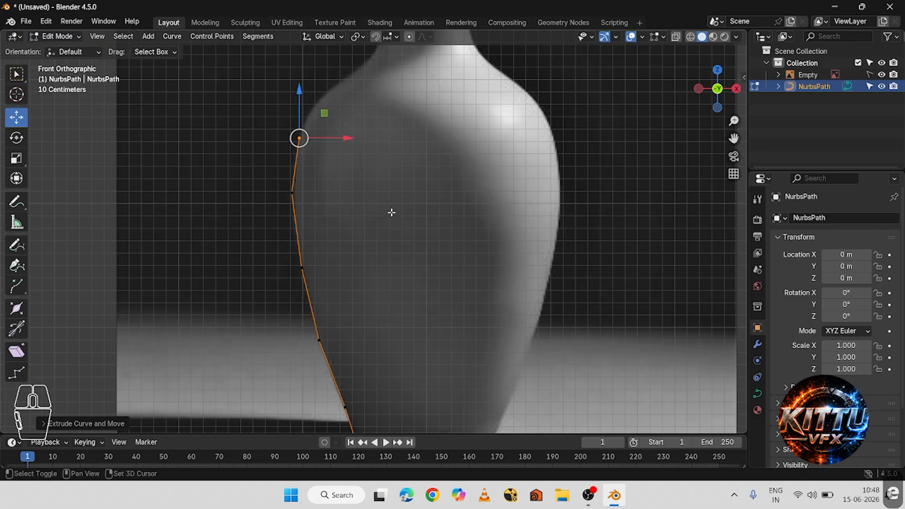
Extrude four more curve points over the vase's left shoulder and into the lower part of the neck.
middle_click_drag(391, 213, 395, 406, "shift")
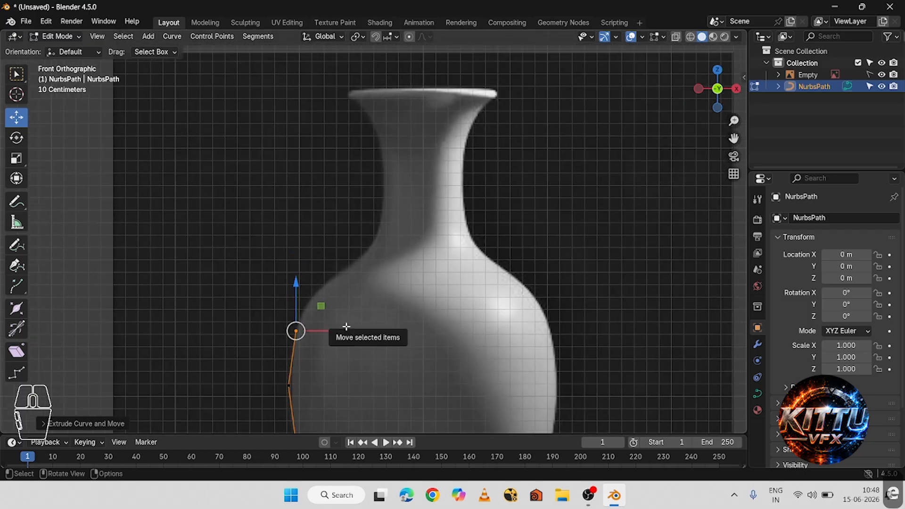
key("e")
left_click(313, 299)
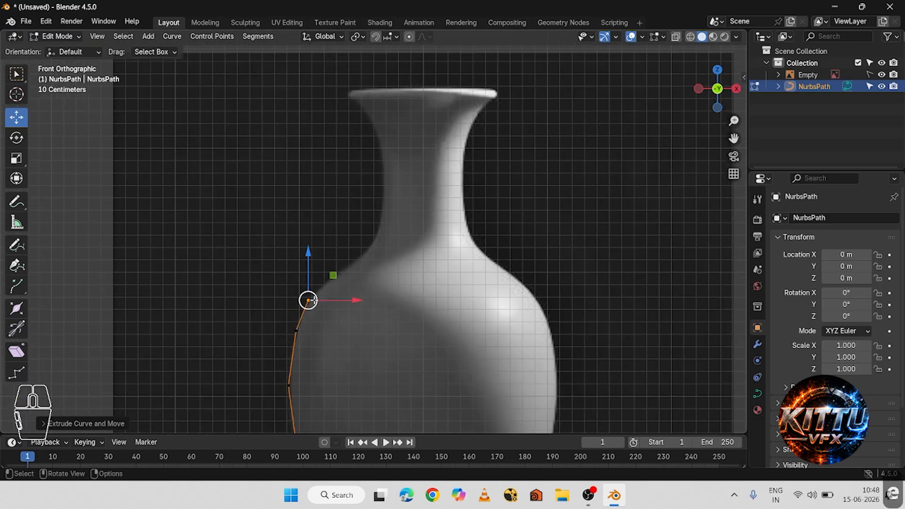
key("e")
left_click(357, 266)
key("e")
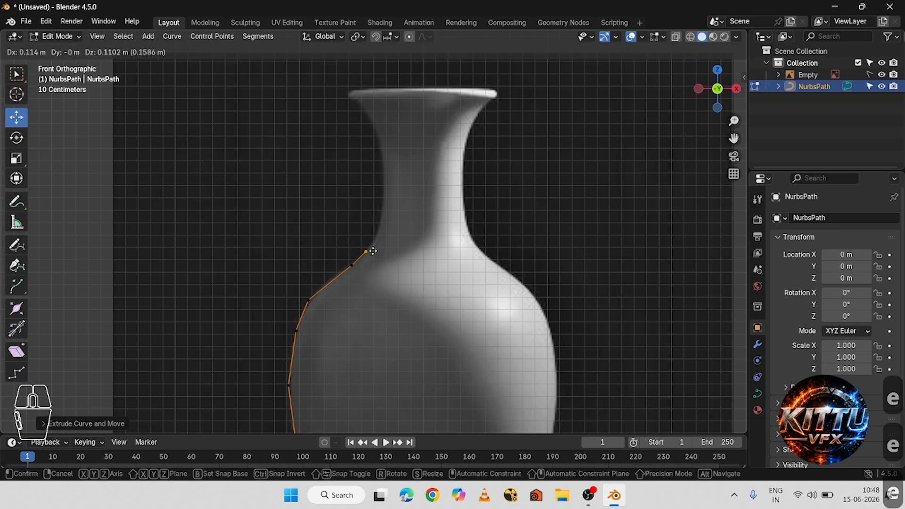
left_click(375, 240)
key("e")
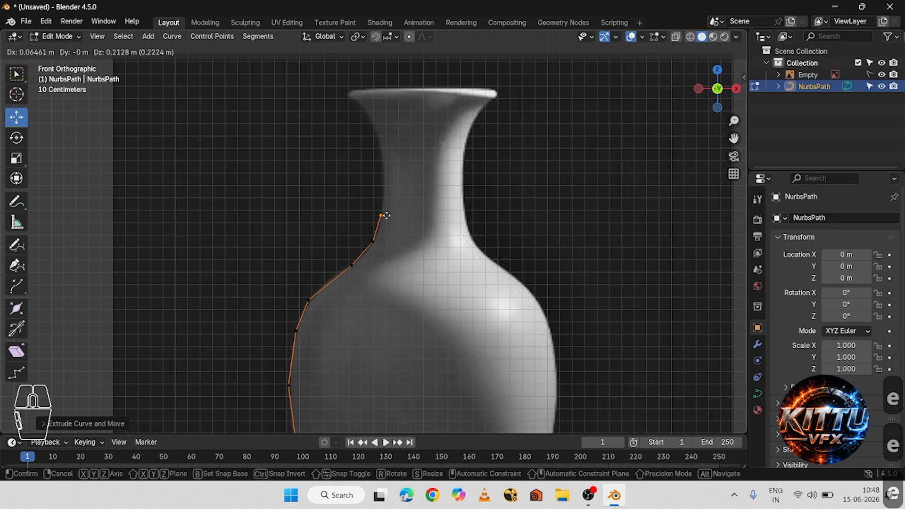
left_click(391, 199)
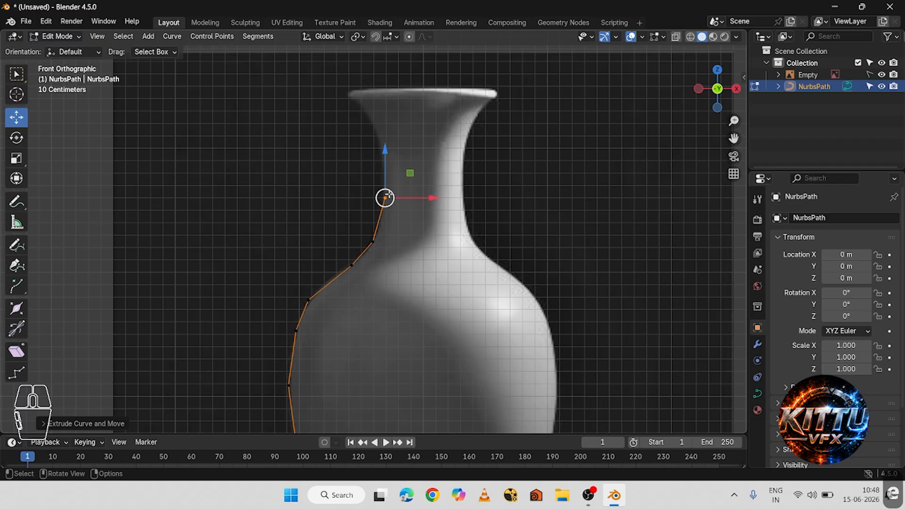
Extrude three more curve points up the left outline of the vase neck to just below the flared rim.
key("e")
left_click(385, 160)
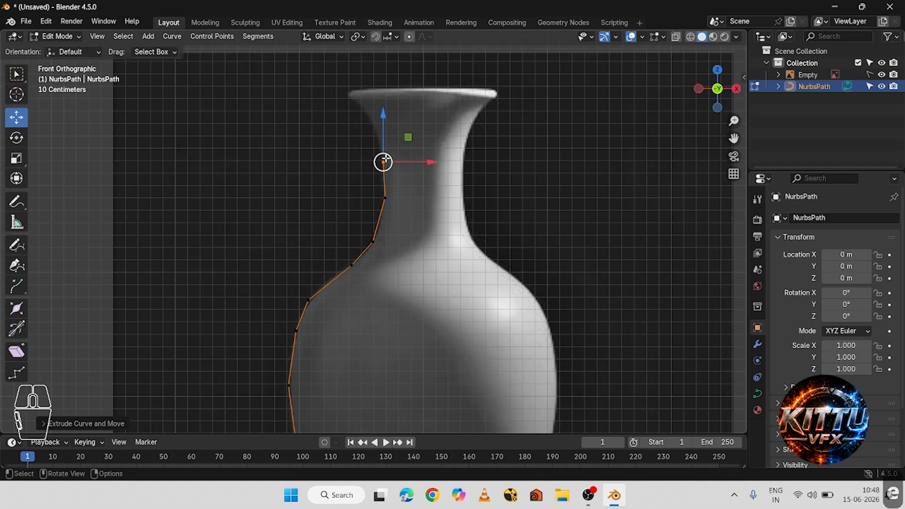
key("e")
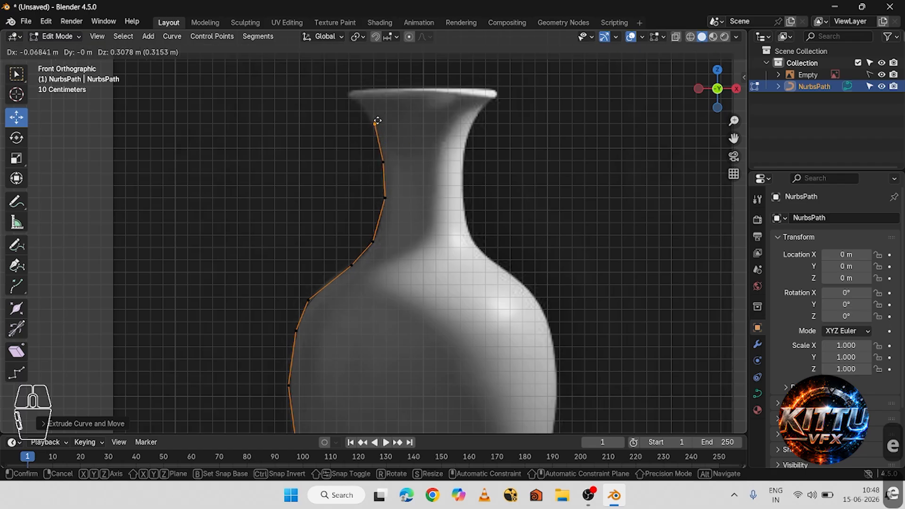
left_click(377, 121)
key("e")
left_click(354, 100)
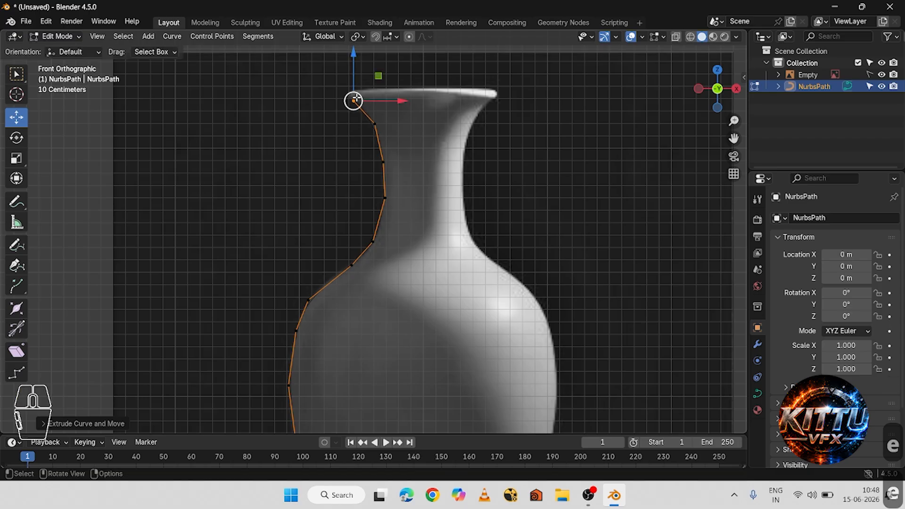
Extrude three closely spaced curve points around the lip of the vase rim, turning the profile inward.
key("e")
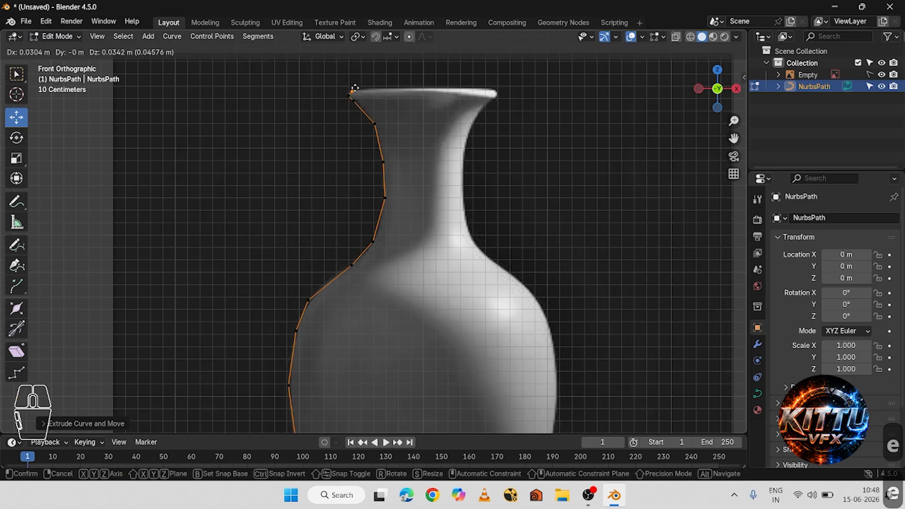
left_click(352, 89)
key("e")
left_click(361, 88)
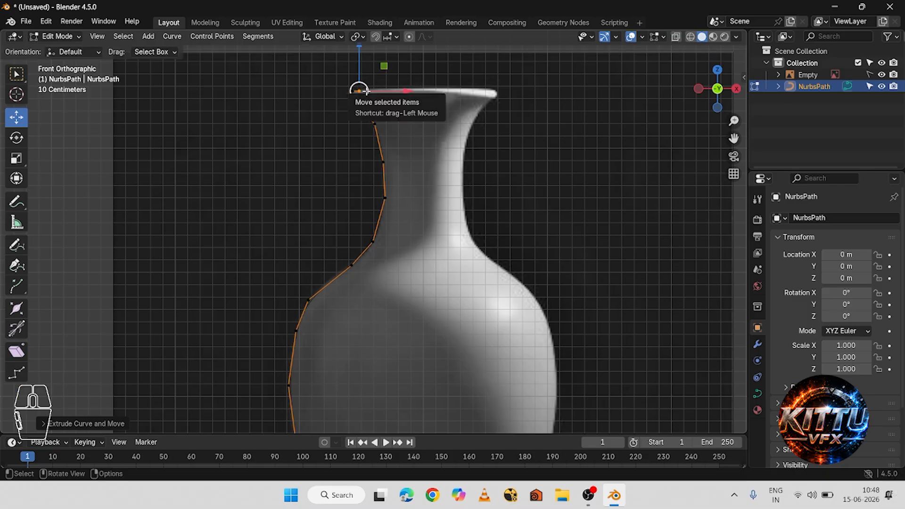
left_click_drag(367, 91, 371, 90)
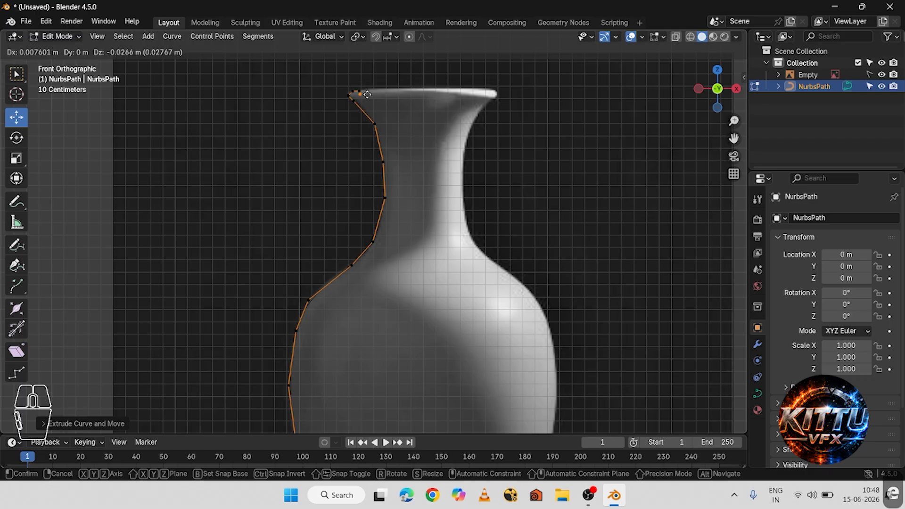
left_click(367, 94)
Extrude four curve points down the inside of the neck, parallel to the outer line, to the base of the neck.
key("e")
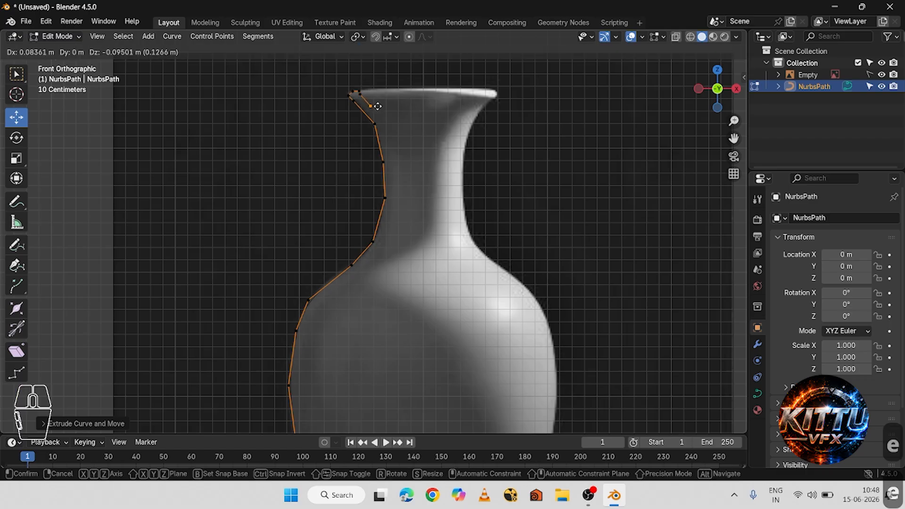
left_click(380, 118)
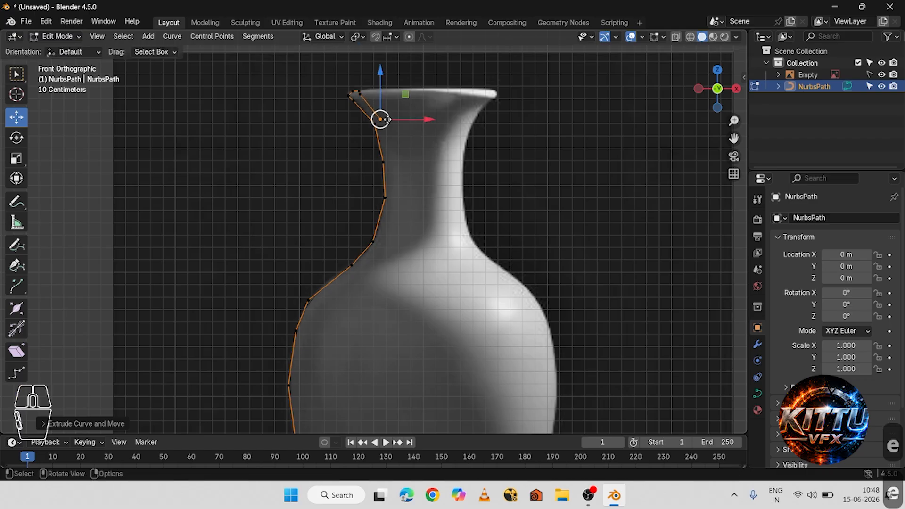
key("e")
left_click(396, 159)
key("e")
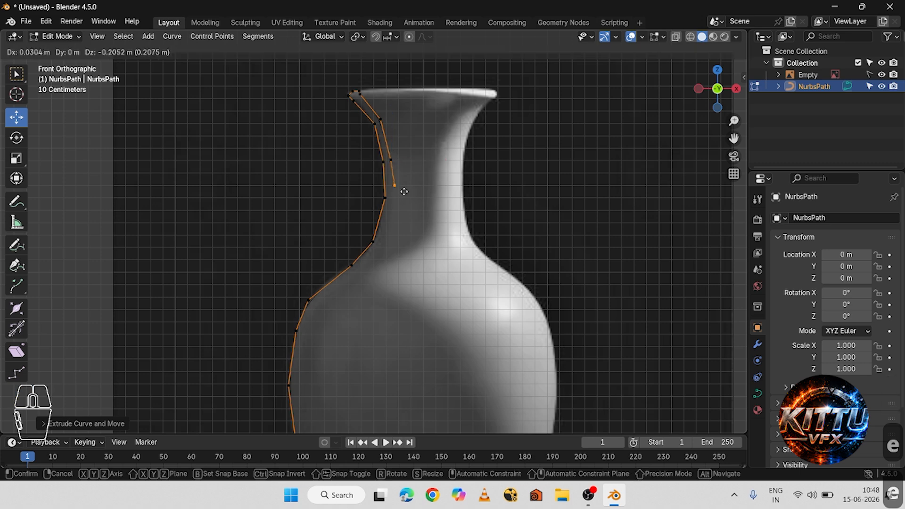
left_click(400, 199)
key("e")
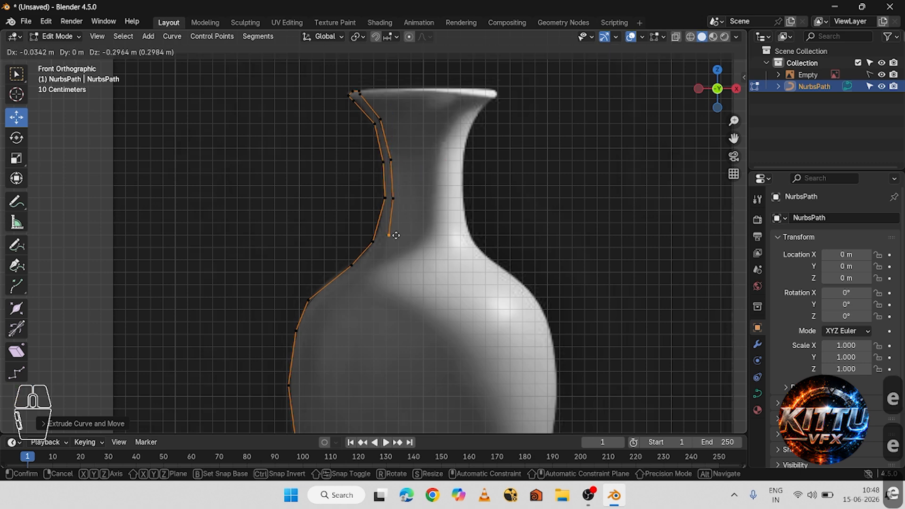
left_click(388, 242)
Extrude four curve points along the inside of the shoulder to the widest part of the body, keeping a thin wall thickness.
middle_click_drag(388, 242, 420, 146, "shift")
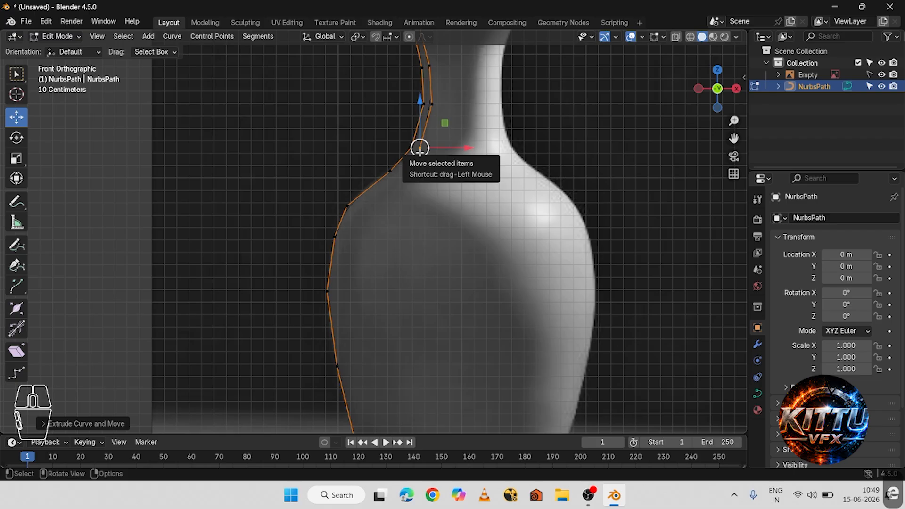
left_click_drag(420, 149, 397, 180)
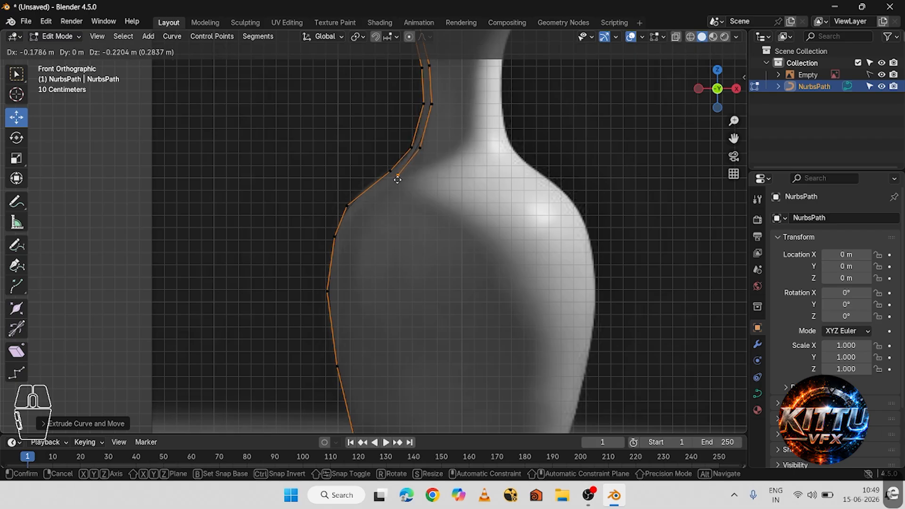
left_click(396, 180)
key("e")
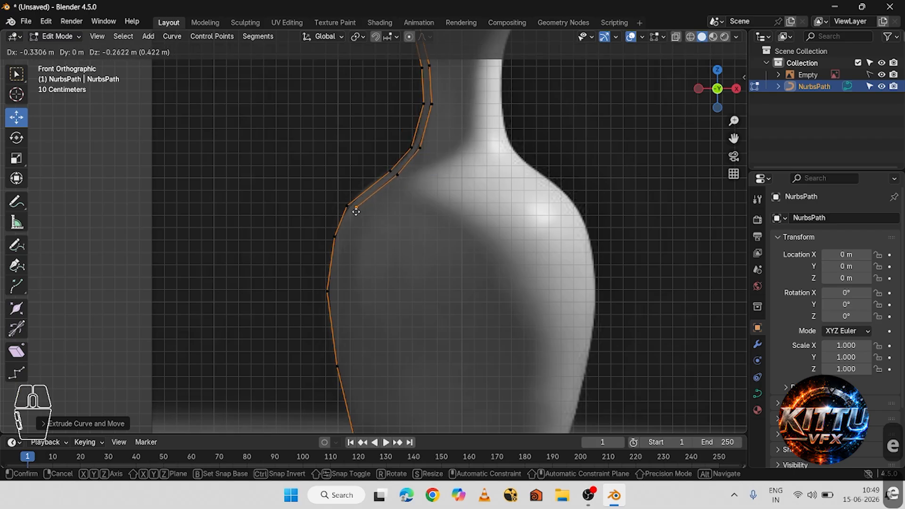
left_click(356, 212)
key("e")
left_click(344, 236)
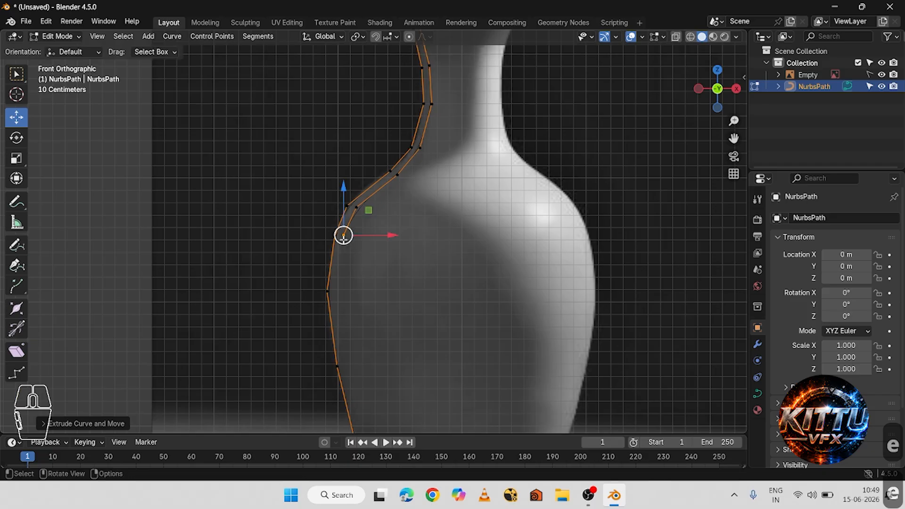
key("e")
left_click(334, 293)
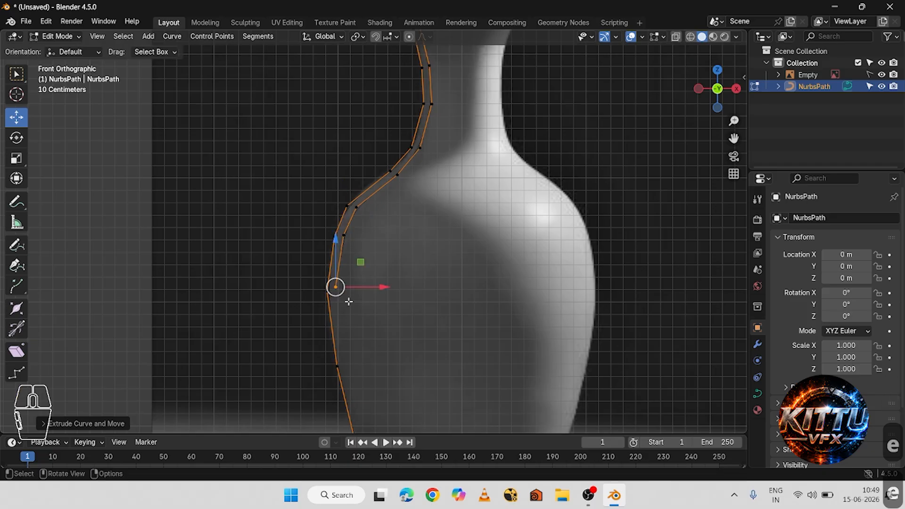
Extrude three curve points down the inside of the lower body, parallel to the outer wall, to just above the base.
middle_click_drag(370, 340, 359, 166, "shift")
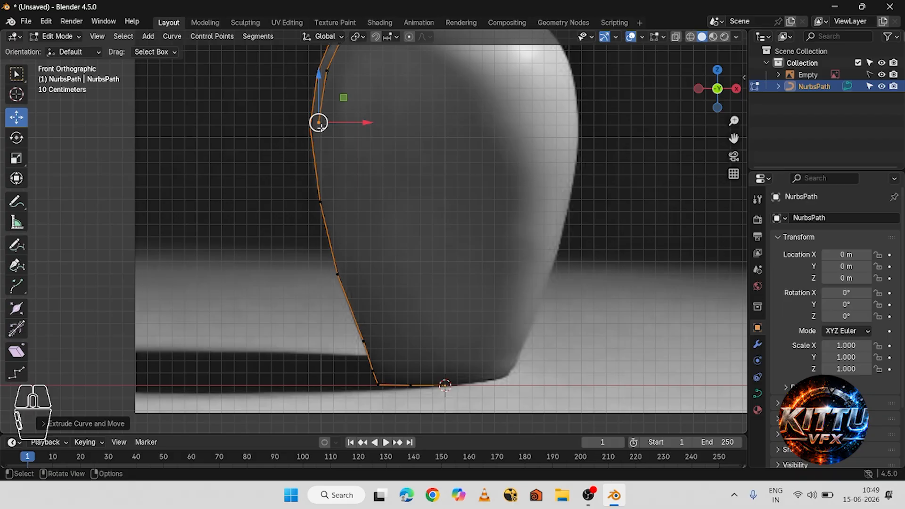
key("e")
left_click(328, 200)
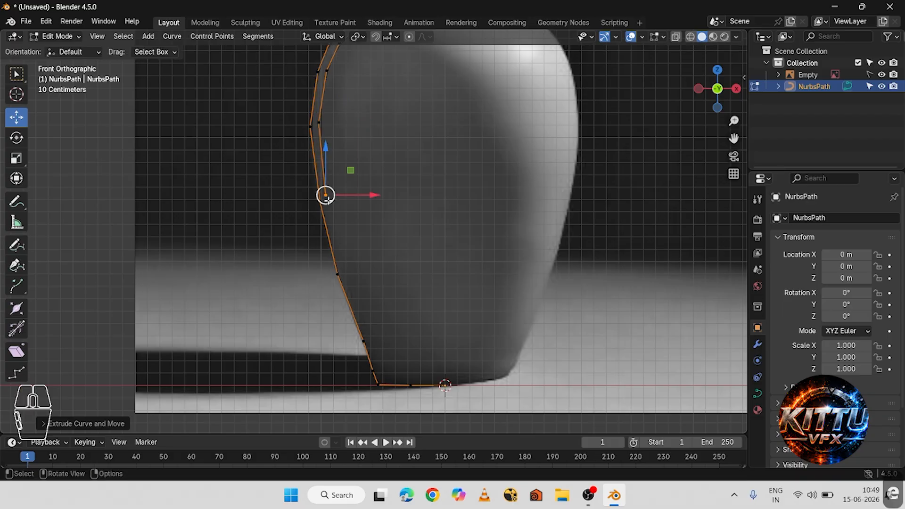
left_click_drag(327, 198, 344, 278)
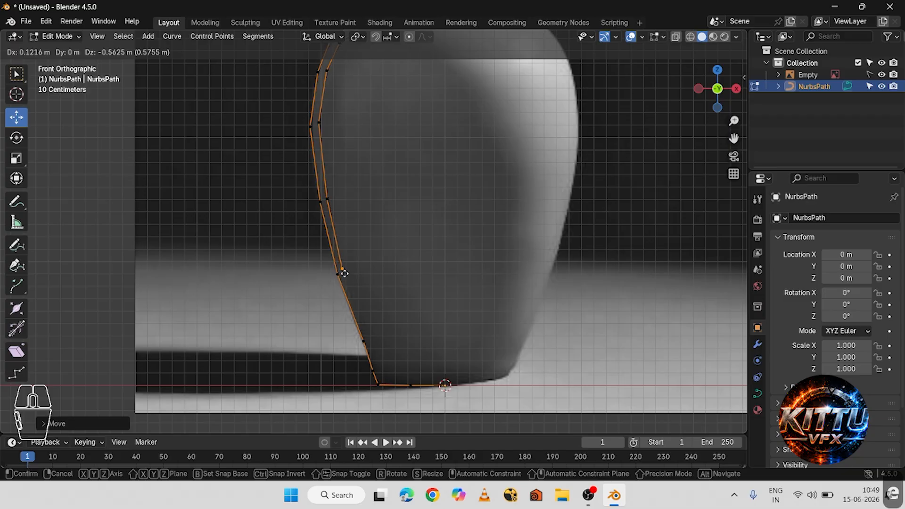
left_click(345, 274)
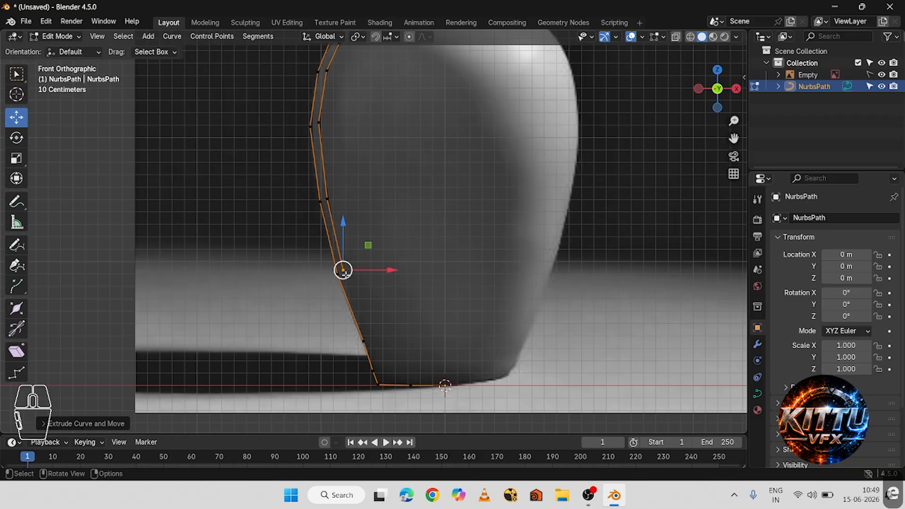
key("e")
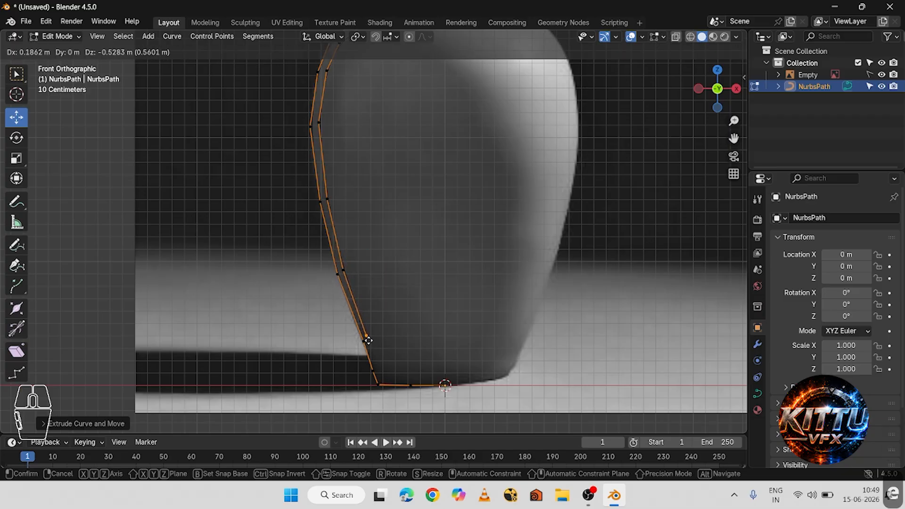
left_click(368, 340)
Extrude four curve points around the inner base corner and along the vase floor to just above the origin.
key("e")
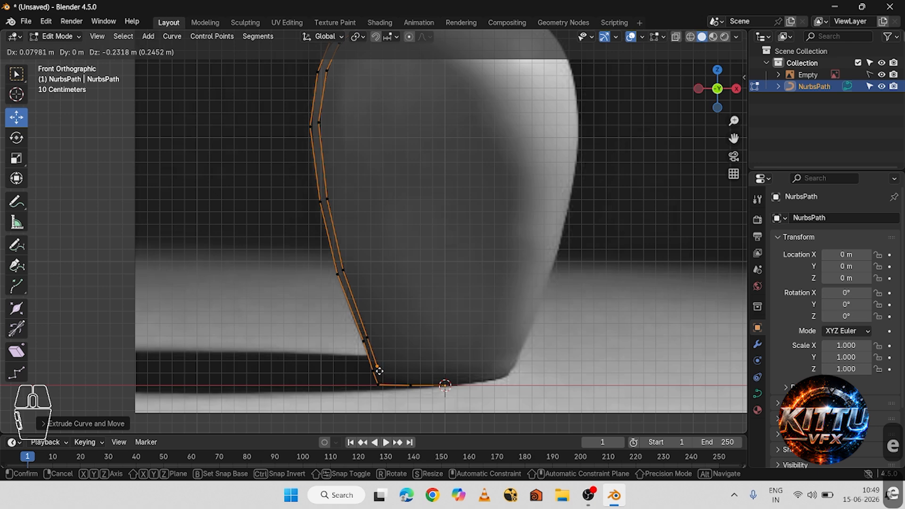
left_click(378, 370)
key("e")
left_click(382, 378)
key("e")
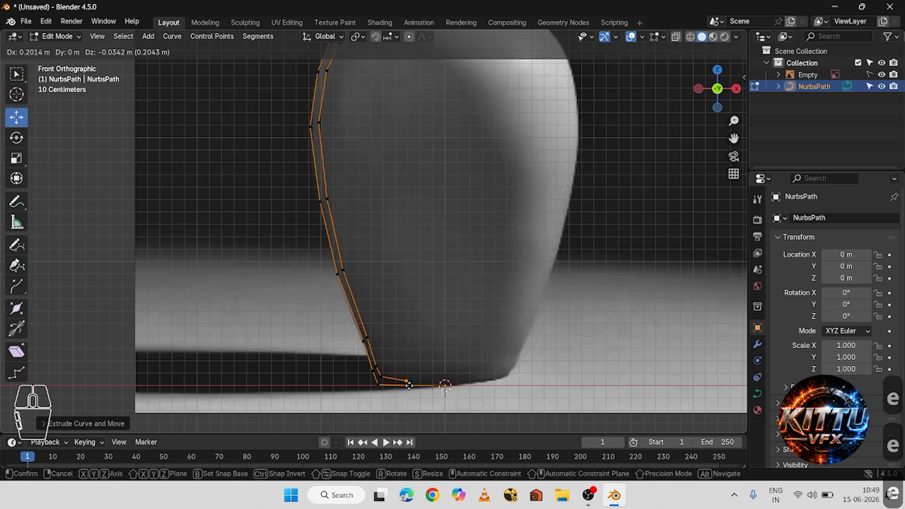
left_click(409, 384)
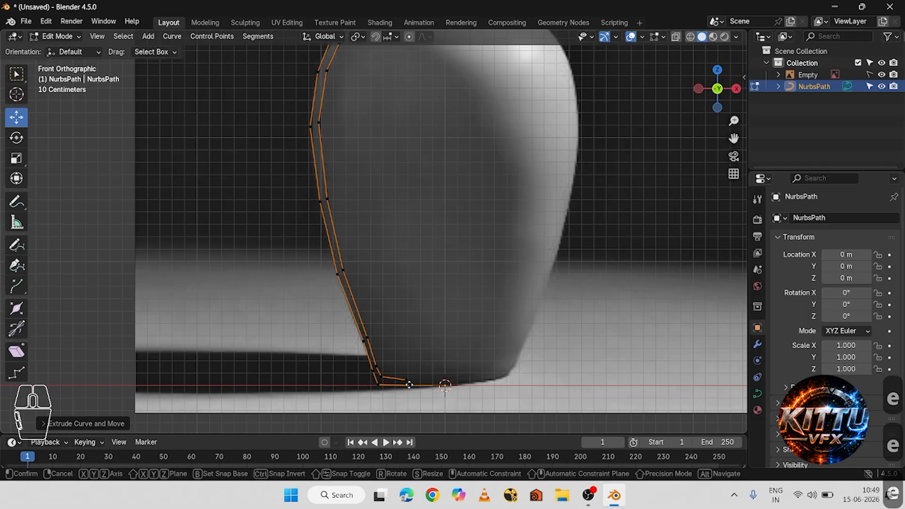
key("e")
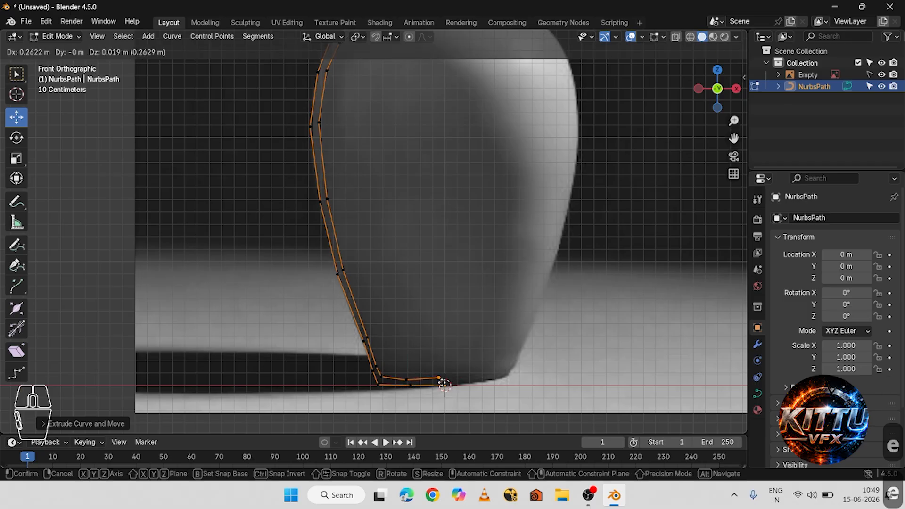
left_click(443, 385)
Set the snap target to Grid, move the inner end point along X to directly above the origin, and return to Object Mode.
scroll(480, 365, "up", 2)
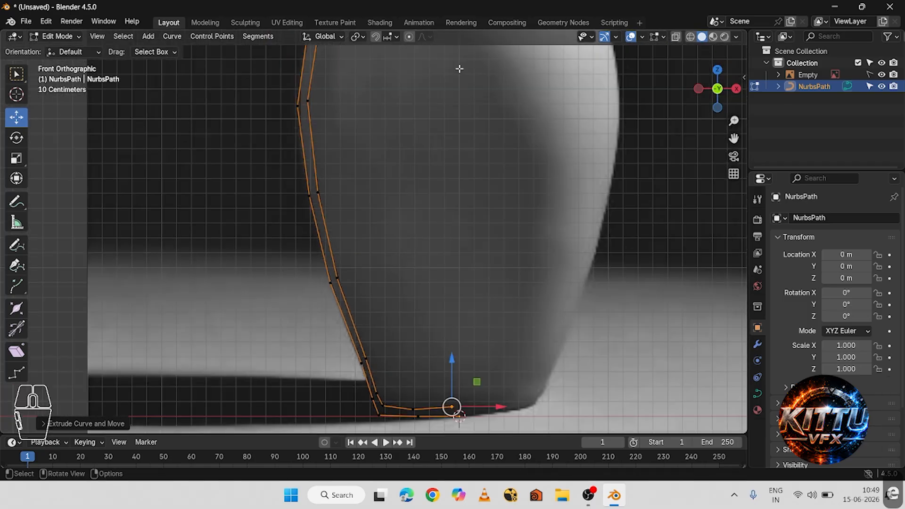
left_click(395, 37)
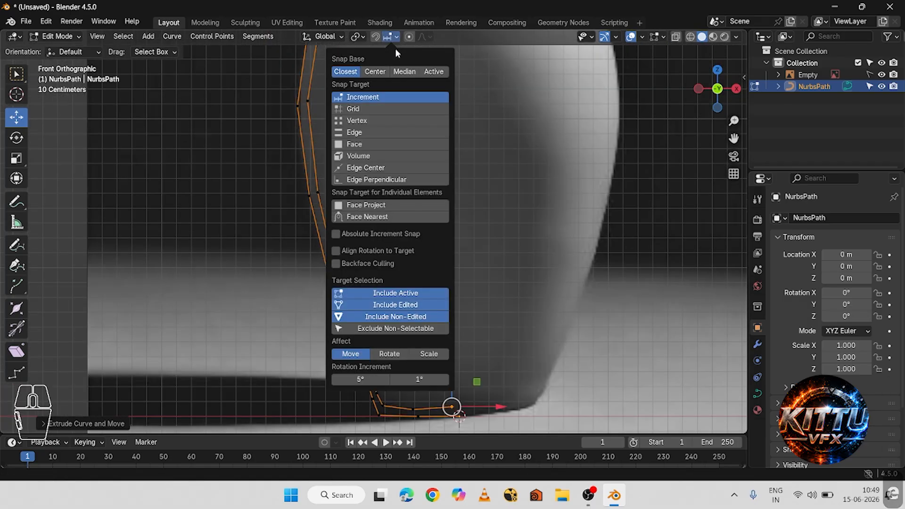
left_click(351, 109)
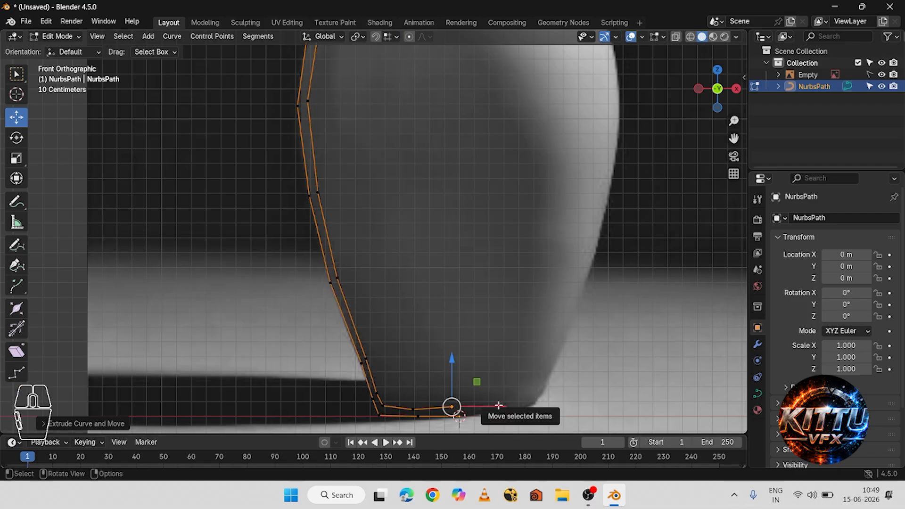
left_click_drag(504, 407, 464, 414)
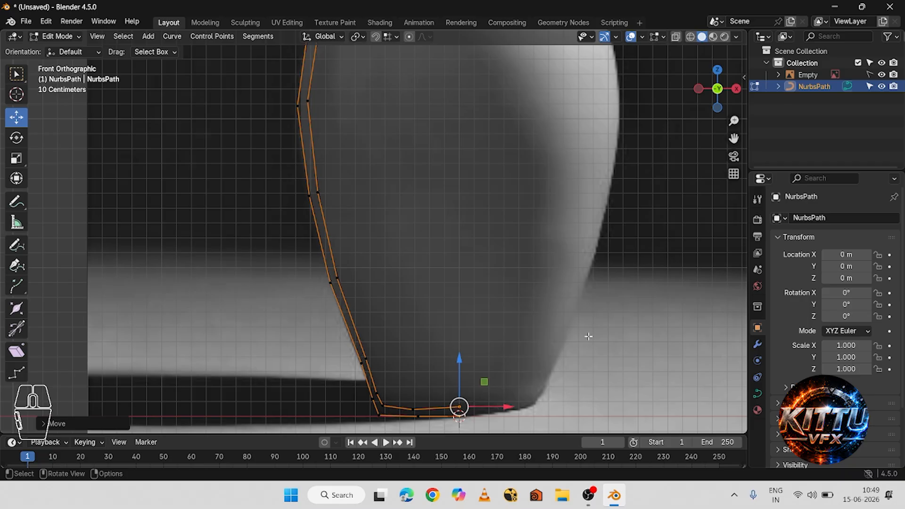
key("Tab")
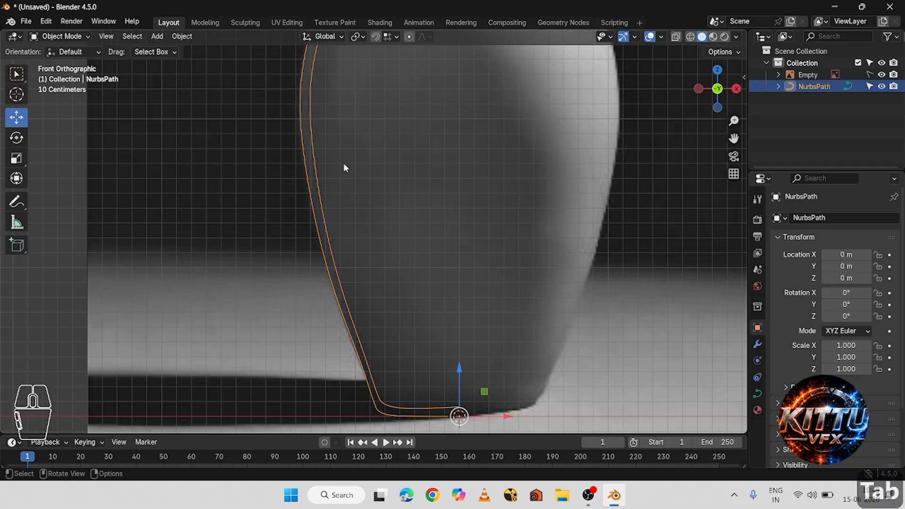
Add a Screw modifier to the vase profile curve to revolve it into a full vase, leaving the object deselected.
scroll(400, 235, "down", 2)
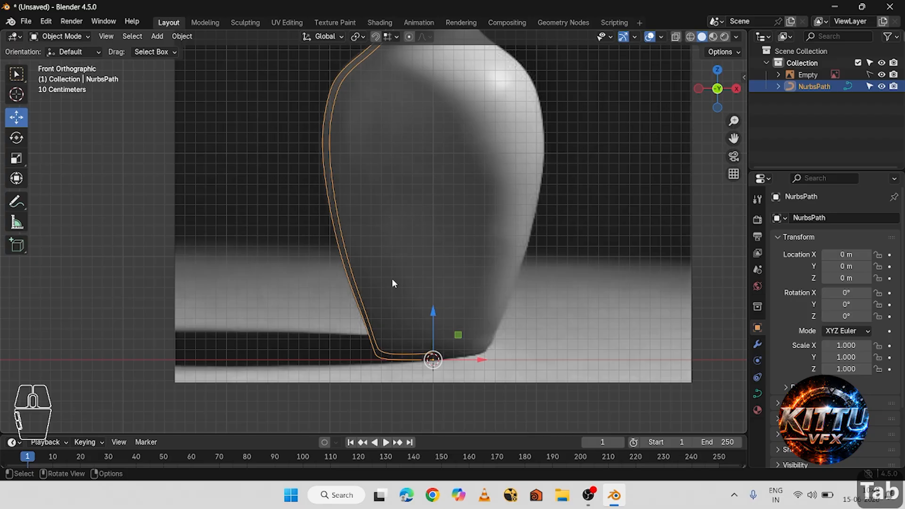
scroll(394, 282, "down", 3)
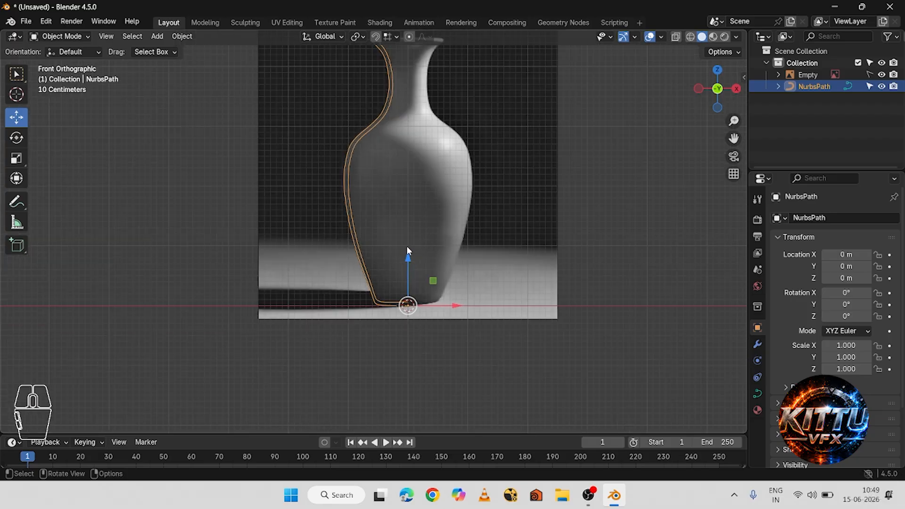
middle_click_drag(422, 163, 422, 276, "shift")
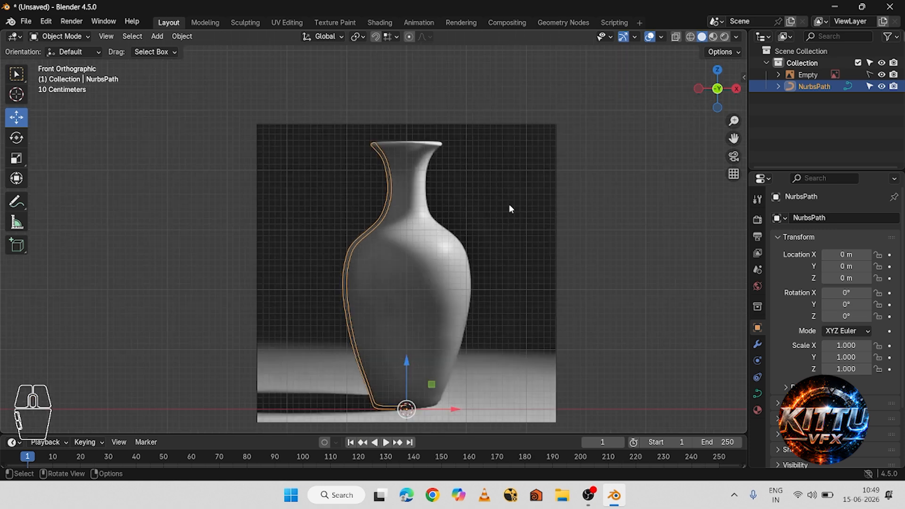
middle_click_drag(509, 206, 506, 228)
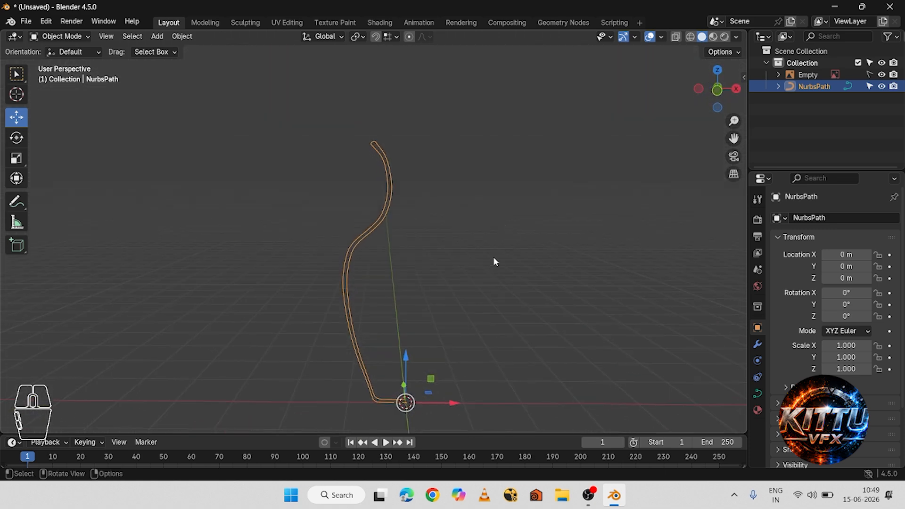
middle_click_drag(490, 325, 477, 275)
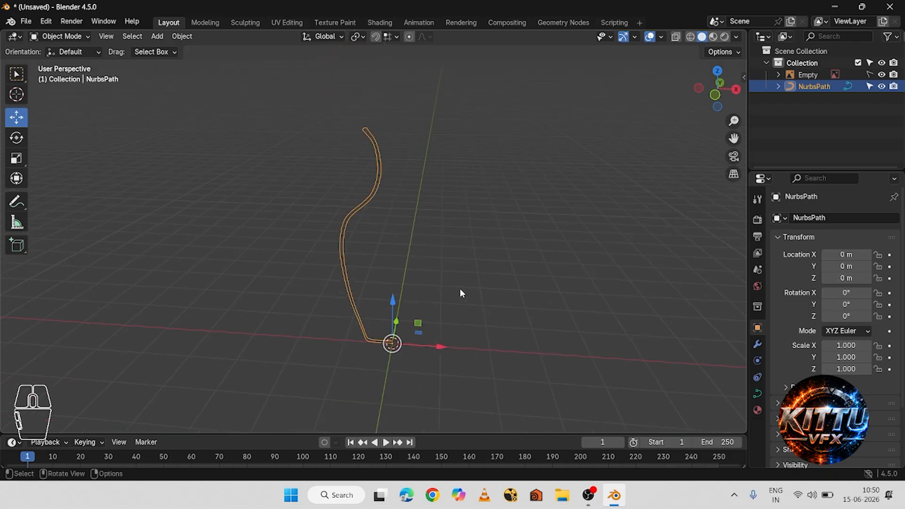
left_click(528, 166)
left_click(379, 184)
left_click(757, 344)
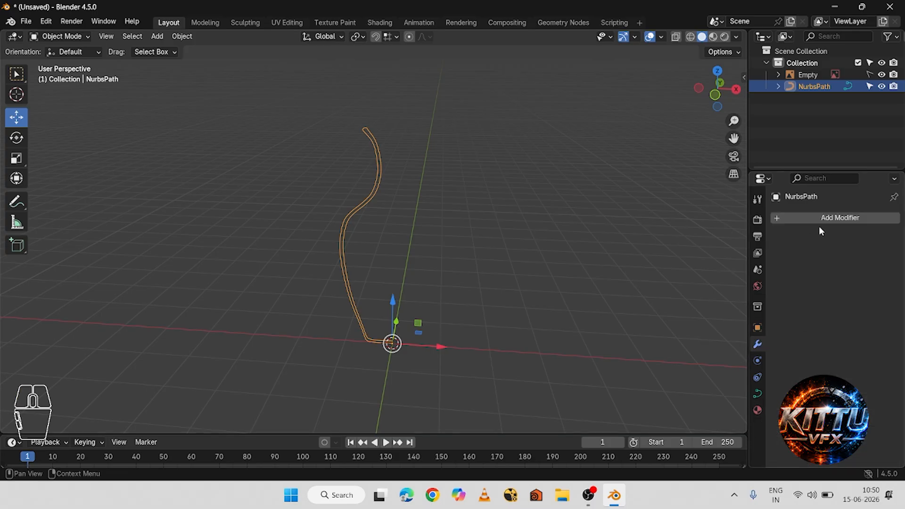
left_click(802, 219)
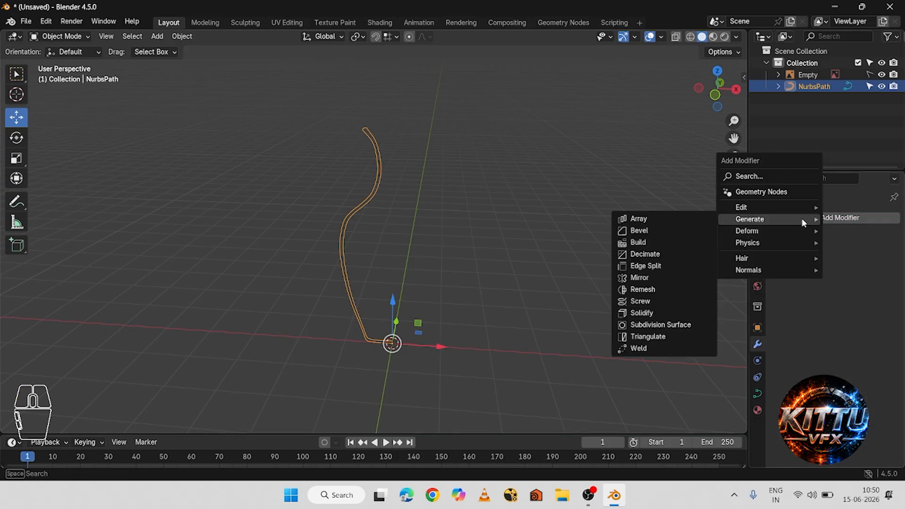
left_click(640, 303)
left_click(554, 283)
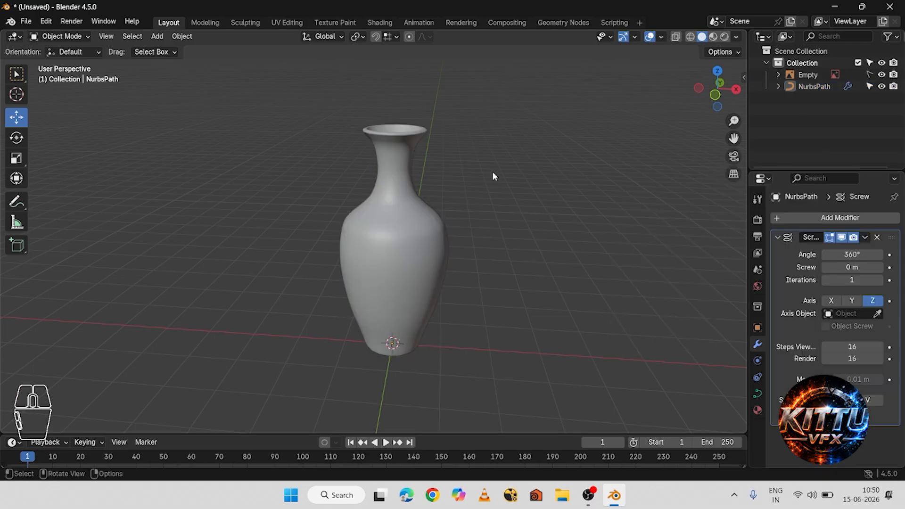
Smooth the revolved vase with a level 3 Subdivision Surface modifier and deselect it.
middle_click_drag(492, 173, 448, 241)
scroll(486, 280, "up", 4)
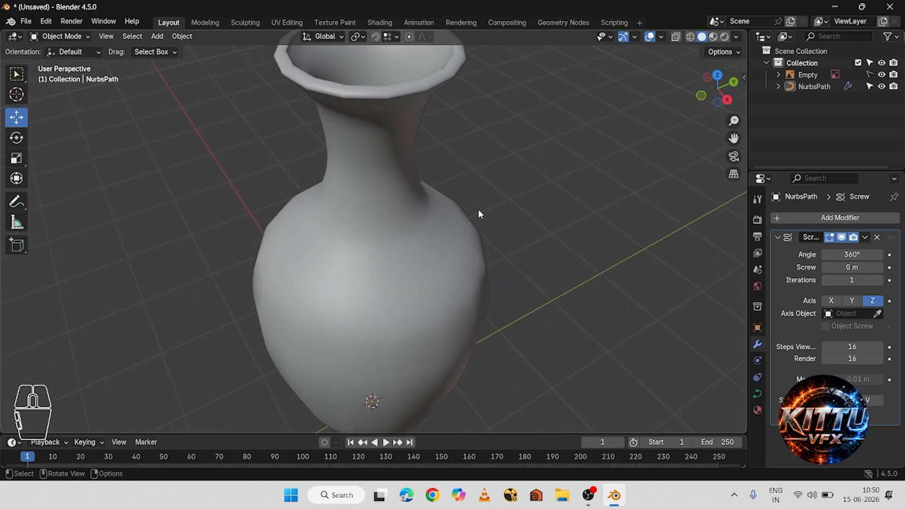
middle_click_drag(479, 214, 374, 176)
left_click(374, 176)
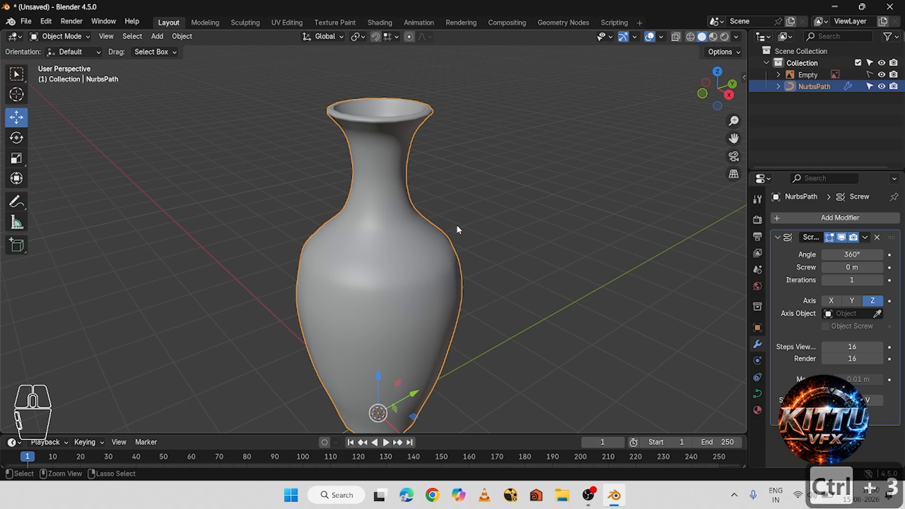
key("ctrl+3")
left_click(505, 186)
middle_click_drag(505, 186, 481, 299)
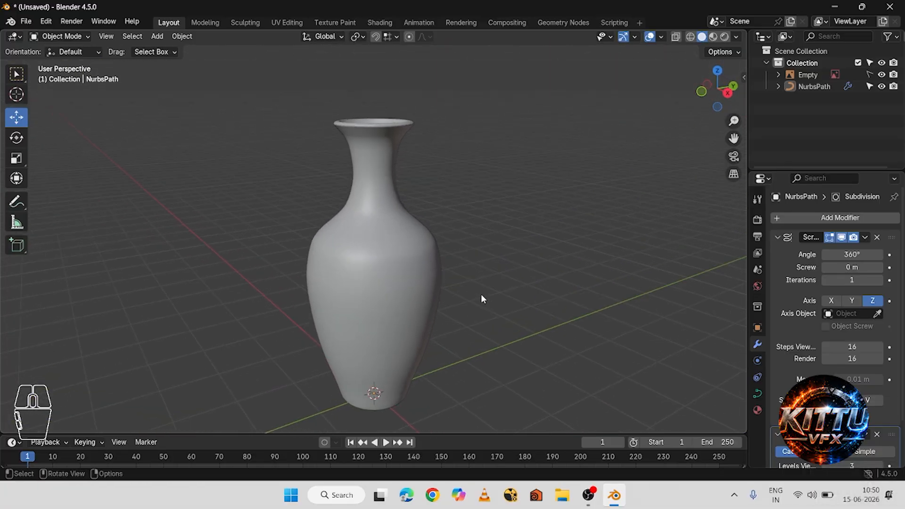
Give the vase a new material and set its base color to bright magenta.
left_click(402, 266)
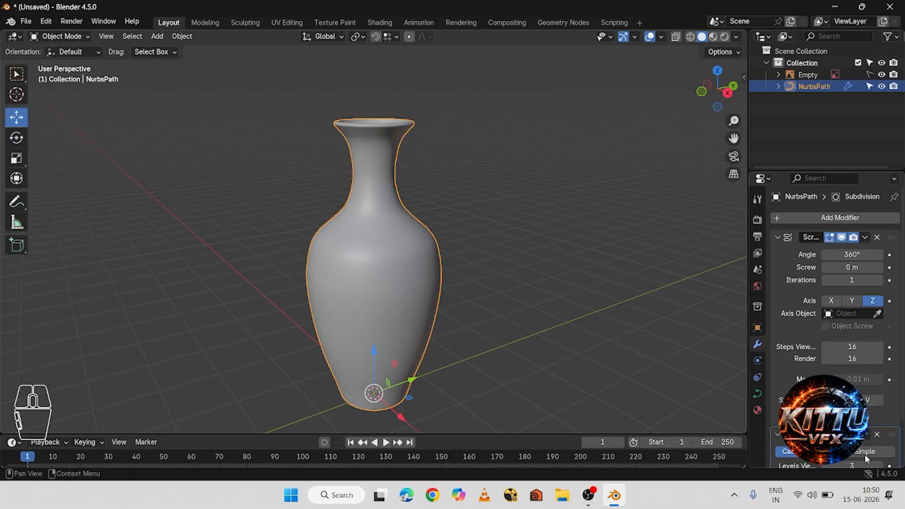
left_click(757, 411)
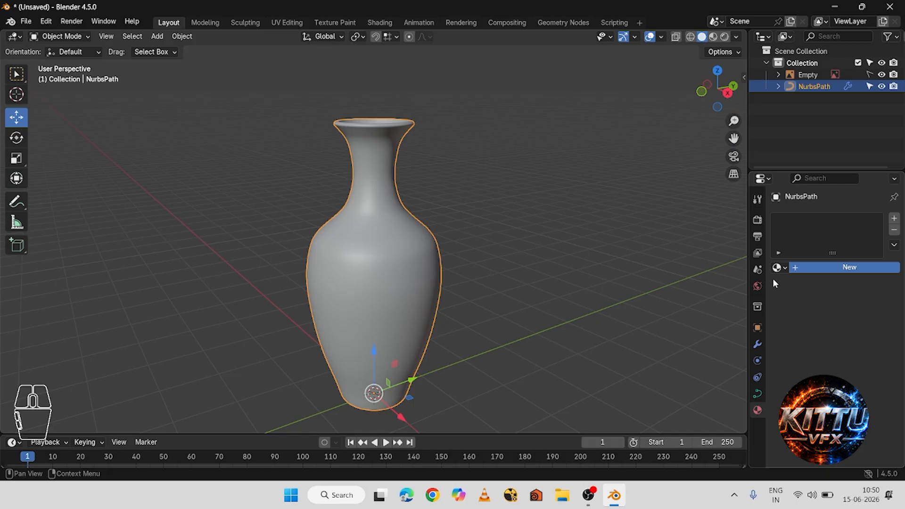
left_click(801, 268)
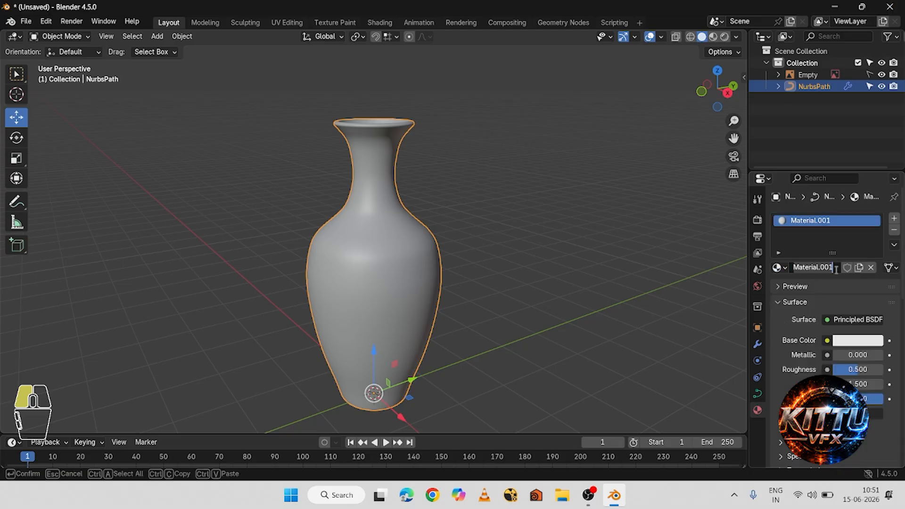
left_click(841, 233)
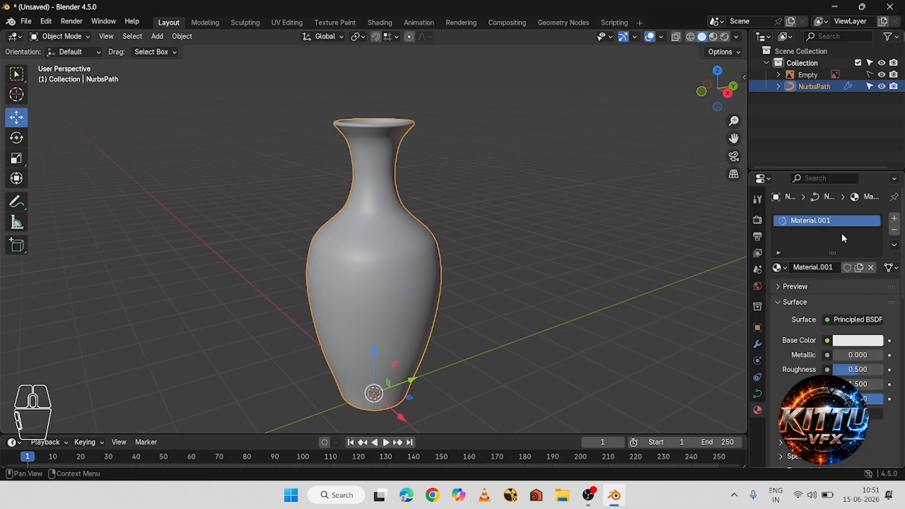
left_click(857, 340)
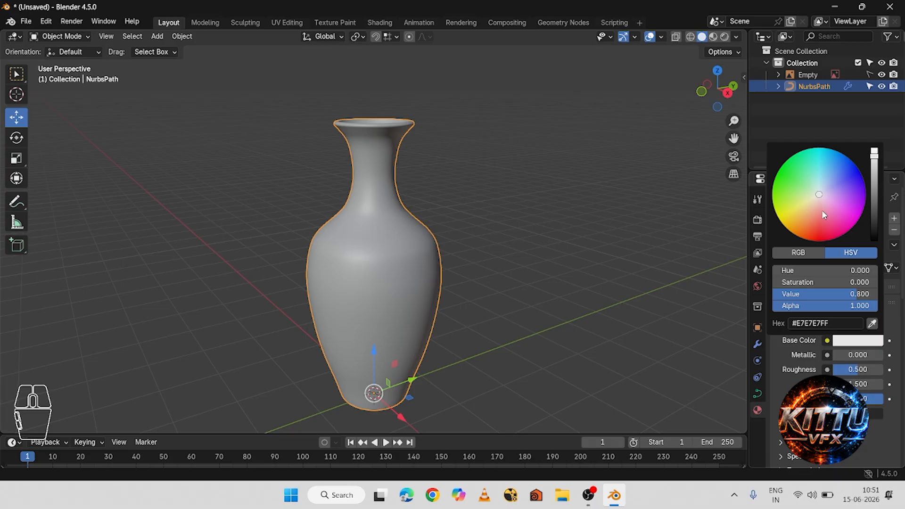
mouse_move(820, 197)
left_mouse_down()
mouse_move(794, 232)
mouse_move(815, 220)
mouse_move(773, 189)
mouse_move(772, 199)
mouse_move(783, 216)
mouse_move(856, 216)
left_mouse_up()
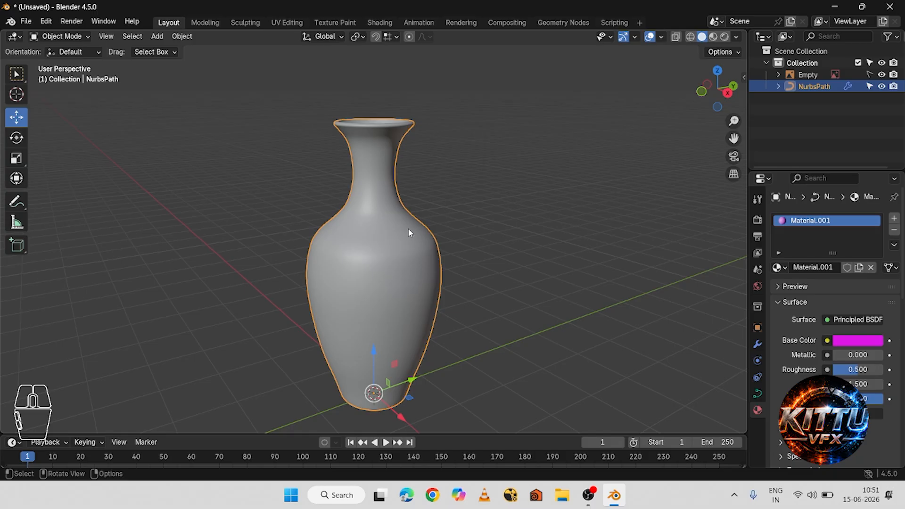
Switch the viewport to Material Preview shading and inspect the colored vase up close and from several angles.
left_click(713, 38)
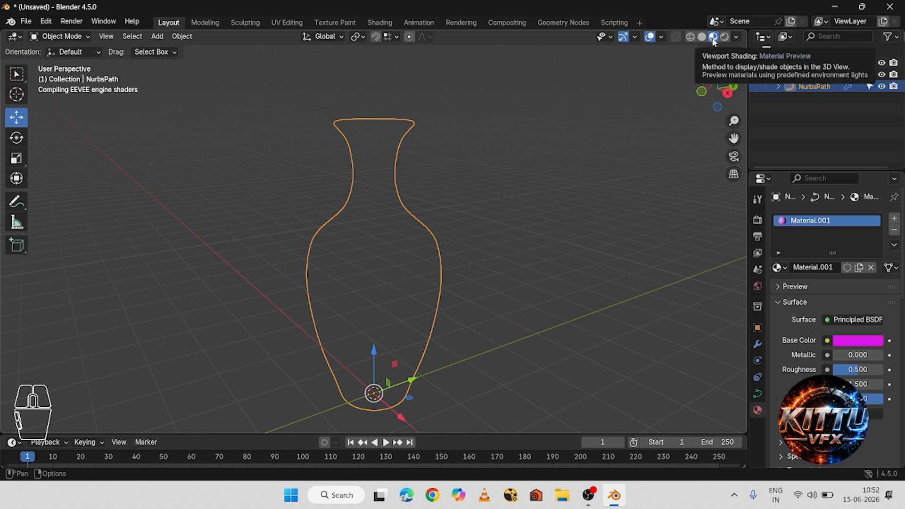
mouse_move(472, 226)
middle_mouse_down()
mouse_move(434, 230)
mouse_move(495, 233)
middle_mouse_up()
scroll(492, 255, "up", 4)
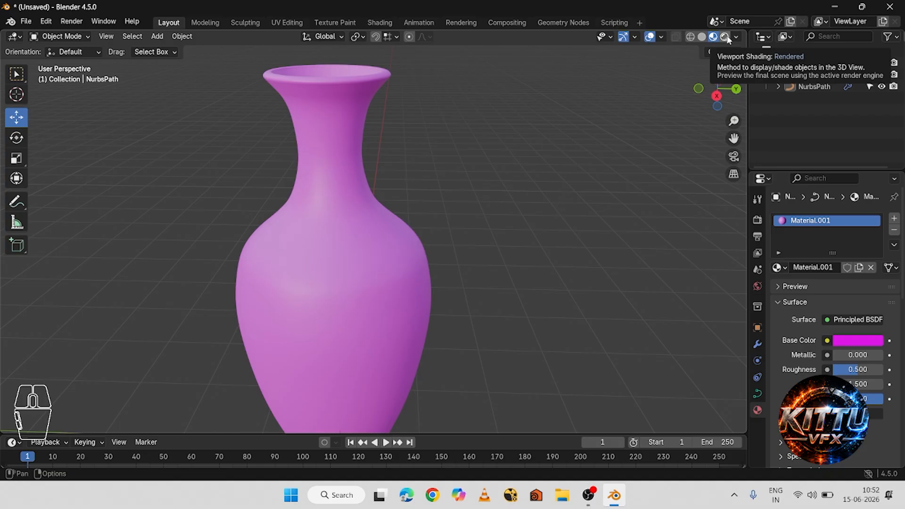
scroll(502, 208, "down", 5)
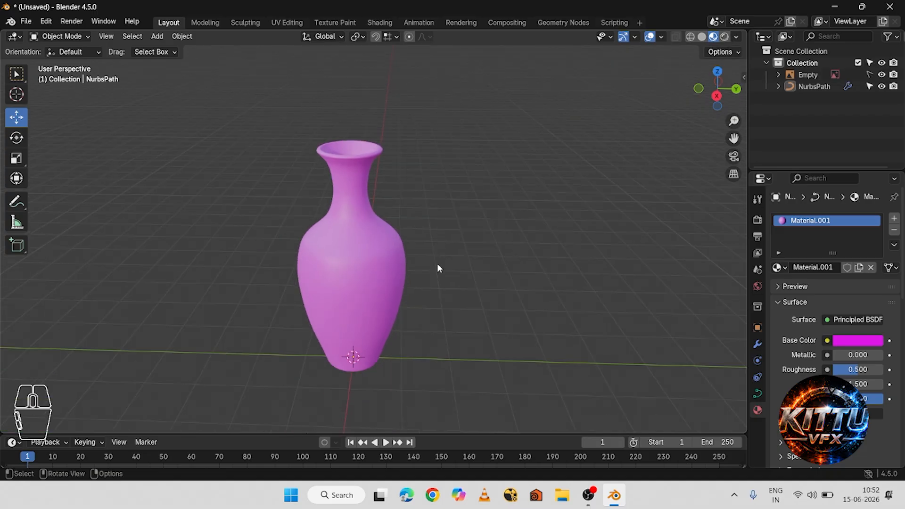
middle_click_drag(437, 263, 430, 239)
scroll(490, 264, "up", 4)
scroll(510, 300, "up", 2)
scroll(443, 255, "down", 3)
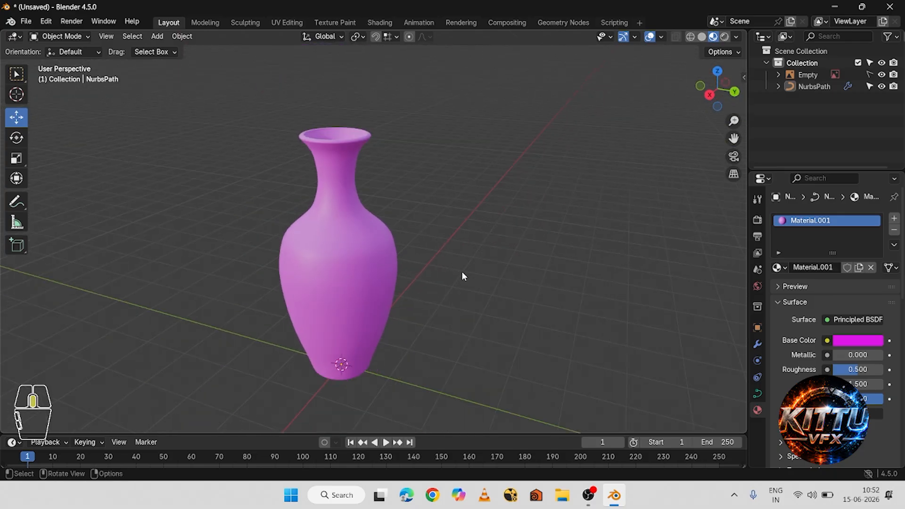
middle_click_drag(462, 270, 485, 256)
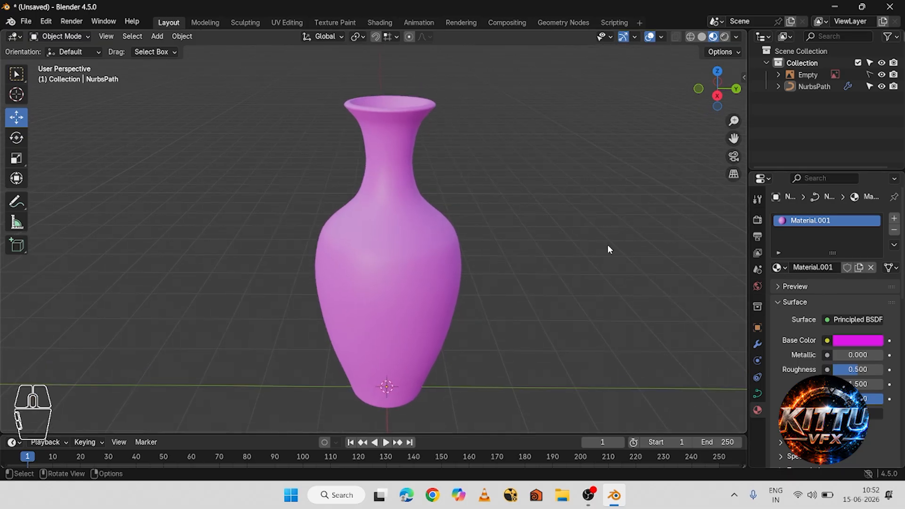
Save the scene to the Desktop as Untitled.blend and close Blender.
left_click(26, 21)
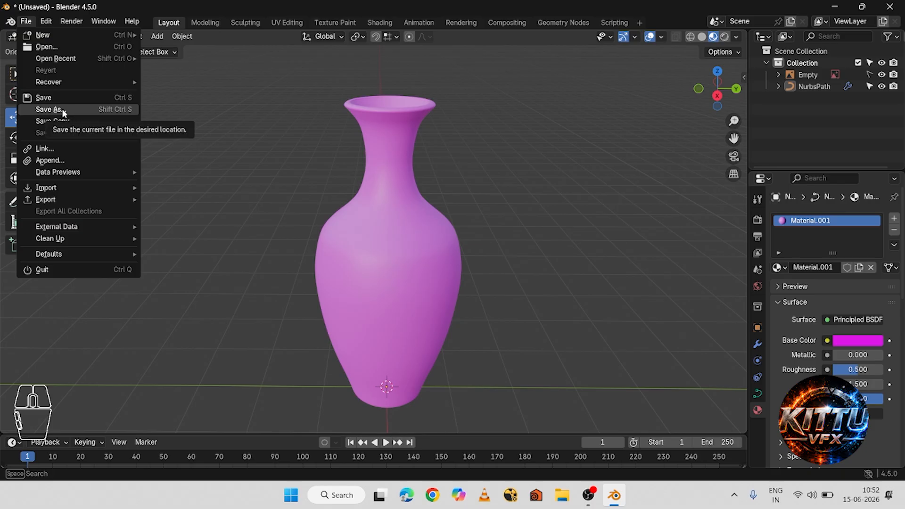
left_click(48, 109)
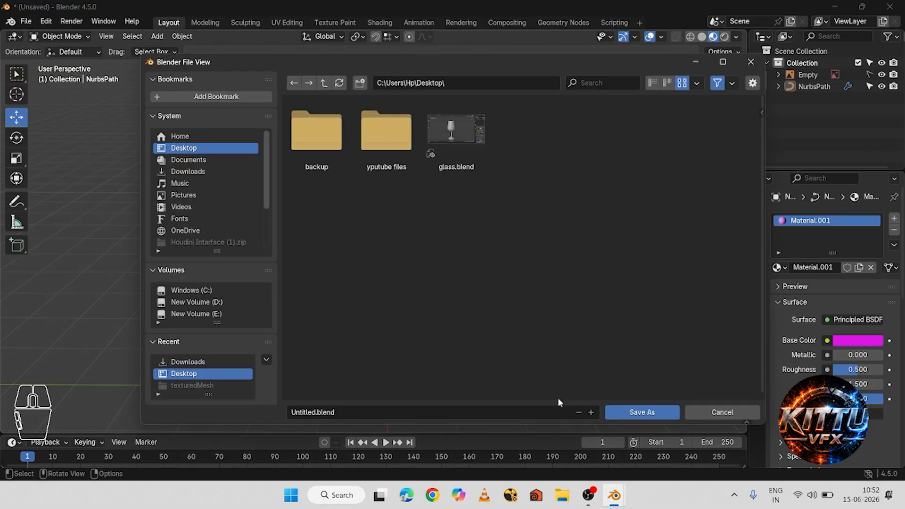
left_click(636, 415)
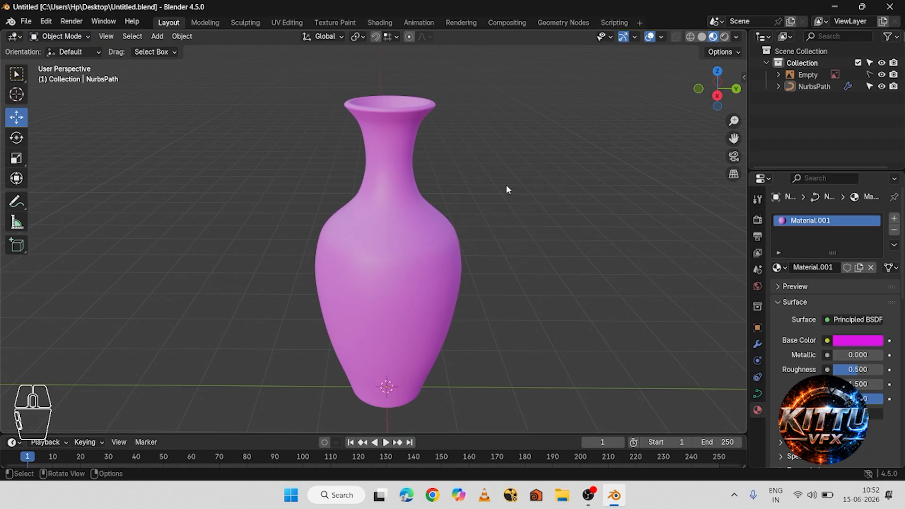
left_click(898, 5)
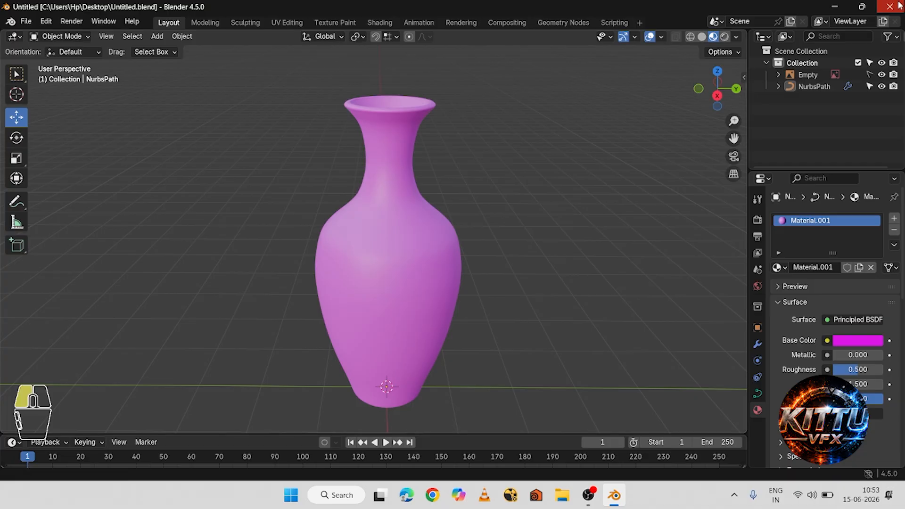